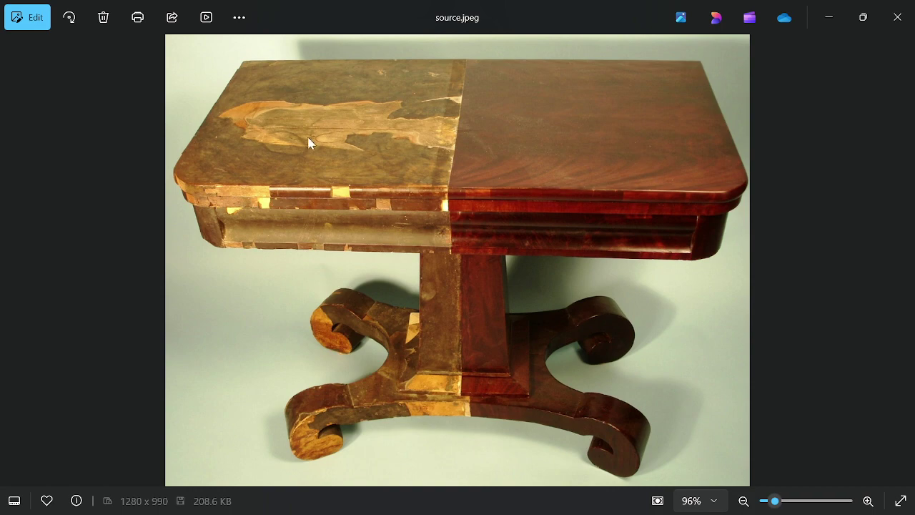
Minimize the table photo viewer and bring Photoshop forward with Juice.psd showing.
left_click(844, 18)
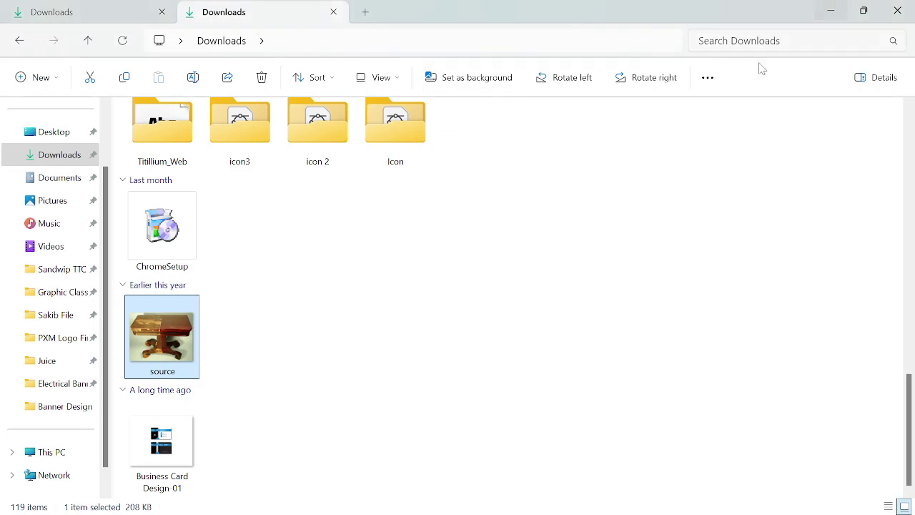
left_click(421, 284)
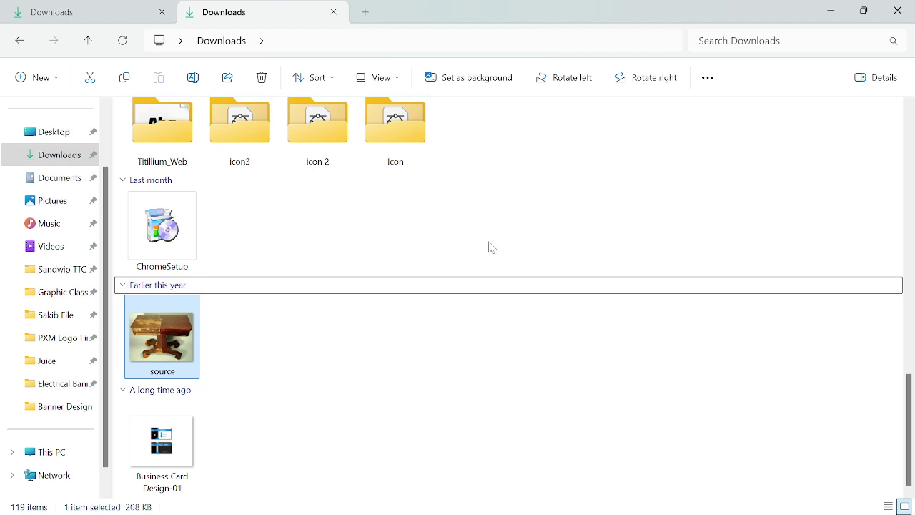
left_click(460, 498)
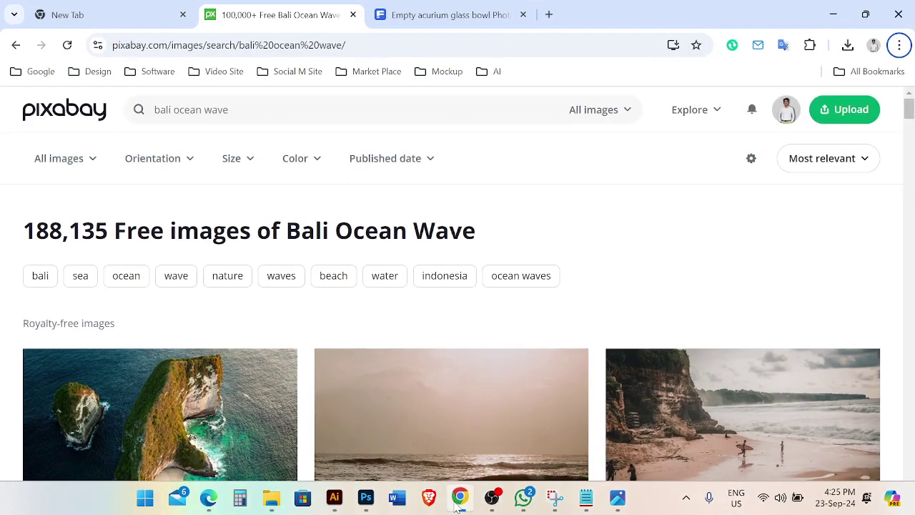
left_click(365, 498)
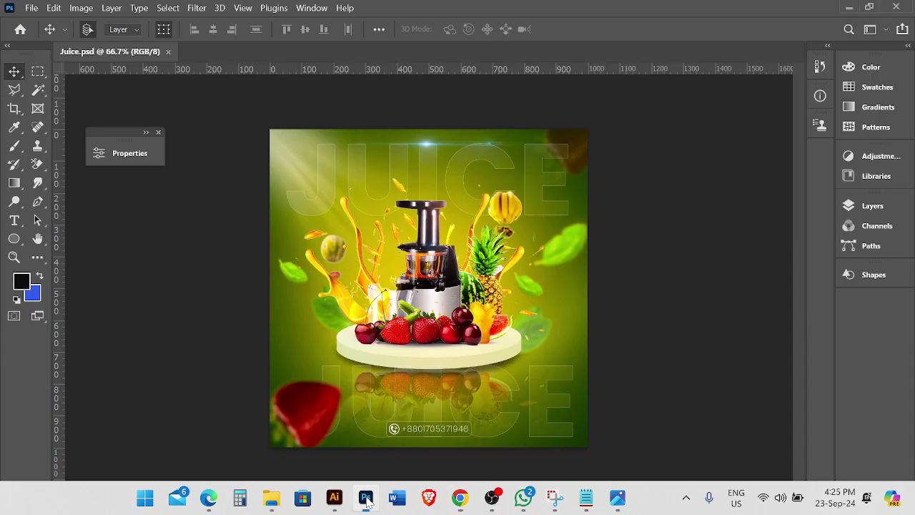
Drag source.jpeg from the Downloads folder onto Photoshop to open it as a new document.
left_click(32, 7)
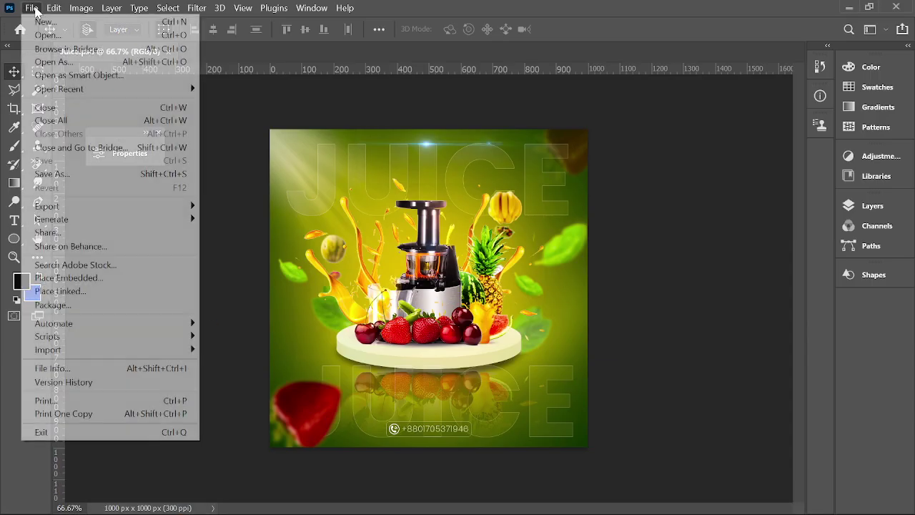
left_click(239, 87)
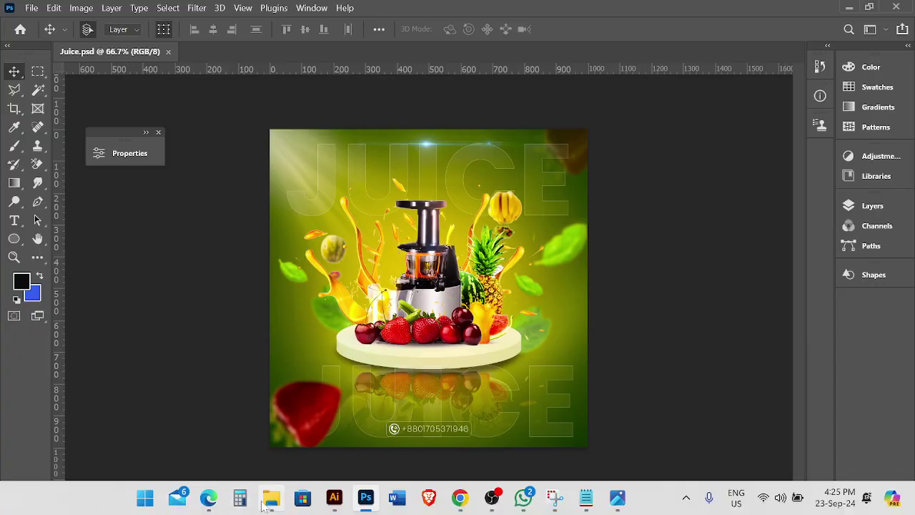
left_click(271, 508)
right_click(183, 341)
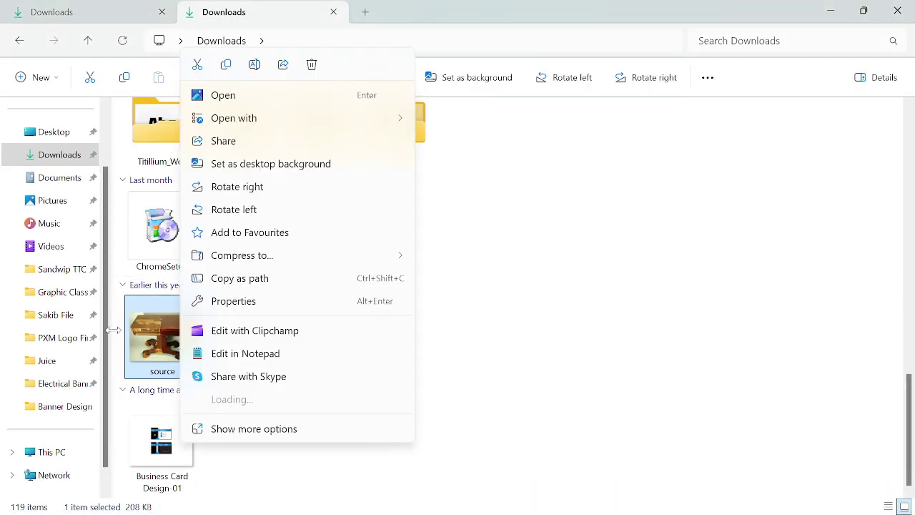
key("Escape")
left_click_drag(150, 342, 334, 49)
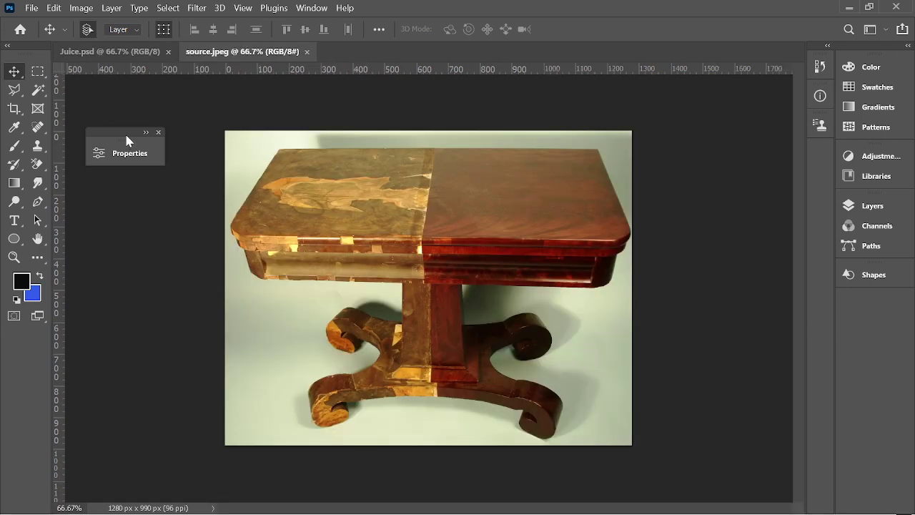
Move the Properties panel aside and open the Layers panel showing the locked Background layer.
left_click_drag(120, 134, 102, 87)
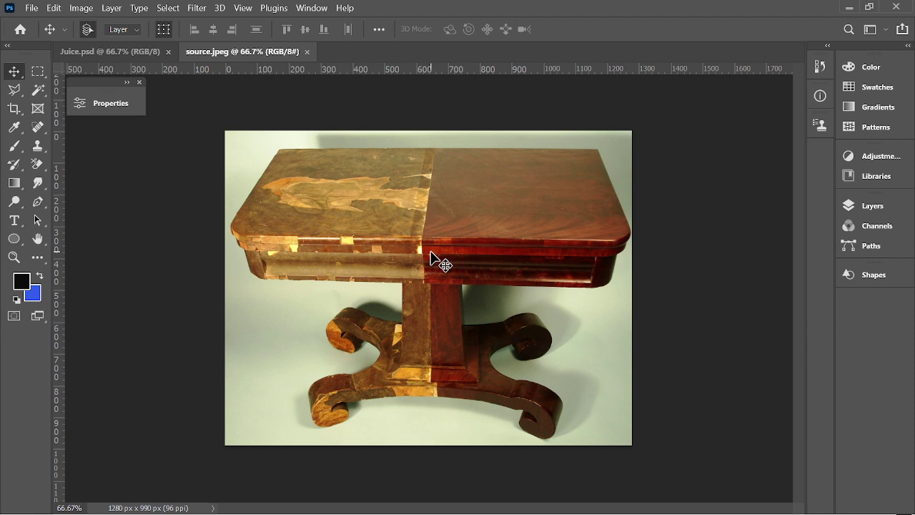
scroll(500, 278, "up", 2)
scroll(390, 263, "down", 1)
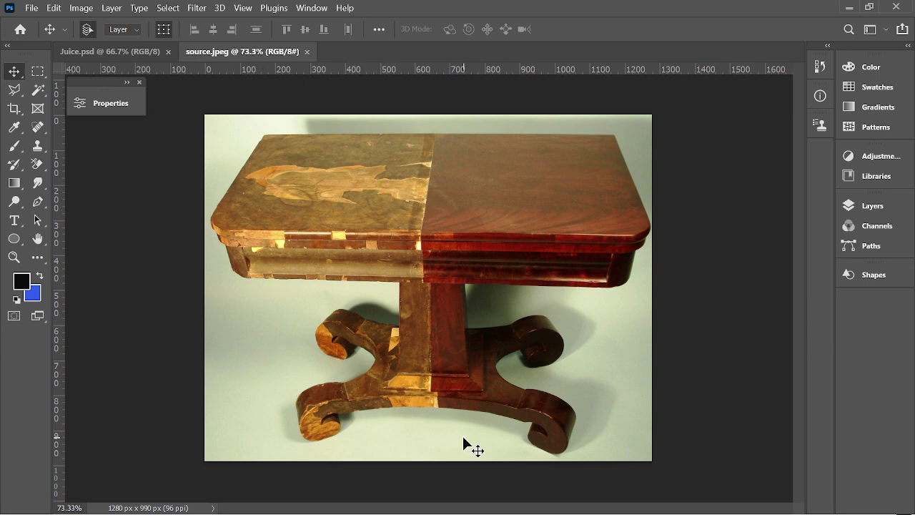
left_click(868, 214)
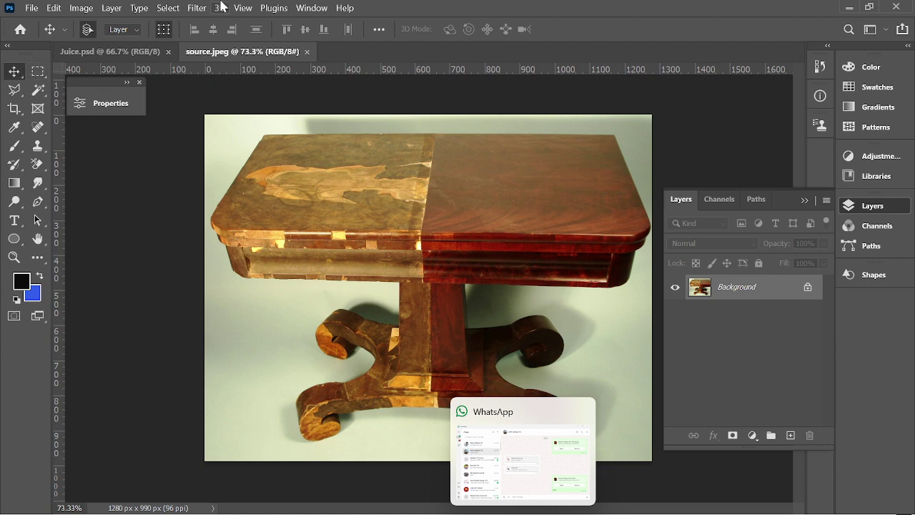
Select the Pen tool in Path mode and duplicate the Background onto Layer 1 with Ctrl+J.
left_click(168, 8)
mouse_move(196, 7)
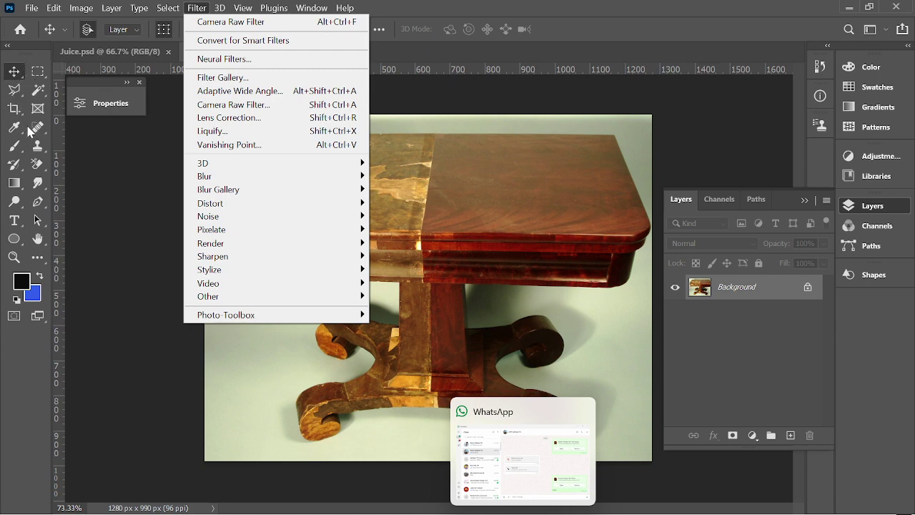
right_click(38, 205)
left_click(104, 29)
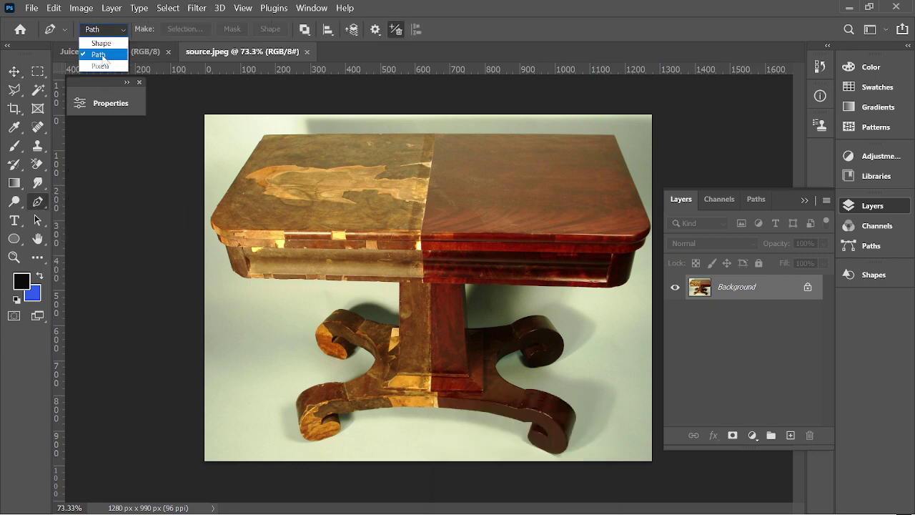
left_click(103, 57)
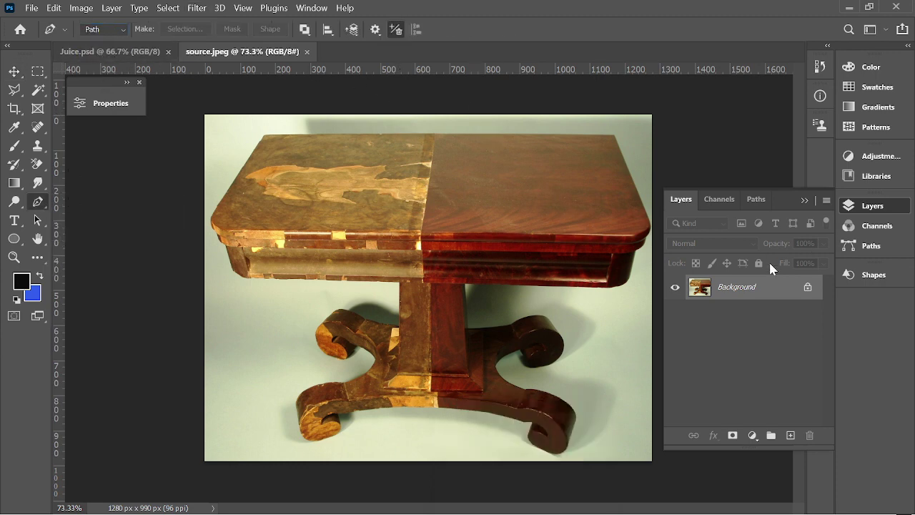
key("ctrl+j")
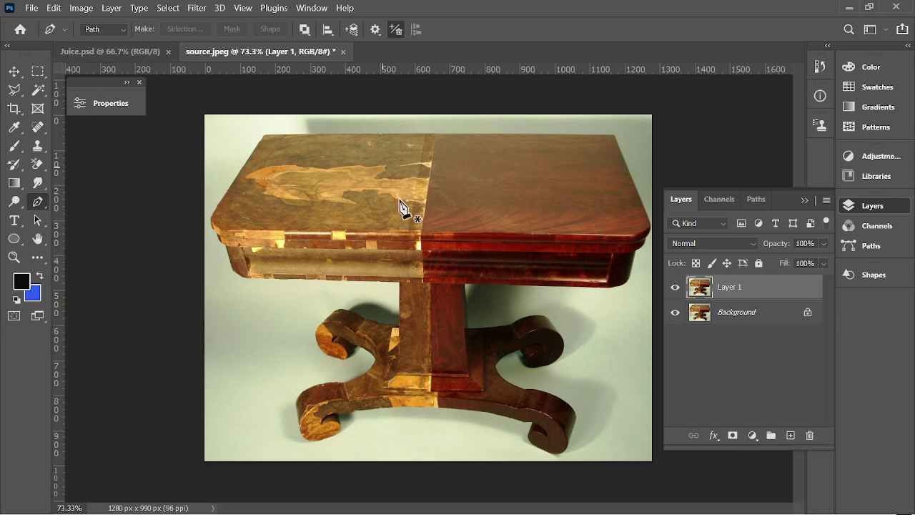
Start the pen path at the rail corner by the pedestal and trace the rail's underside to its left end.
scroll(312, 300, "up", 4)
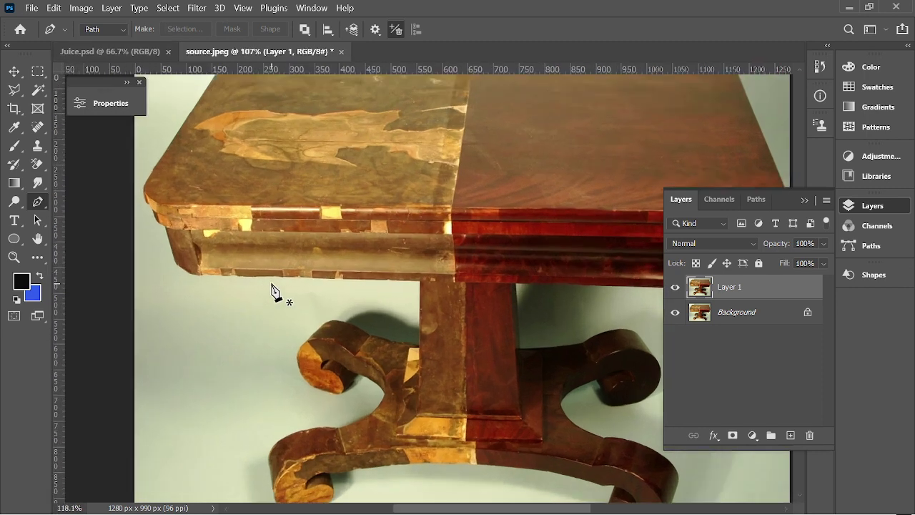
left_click(435, 282)
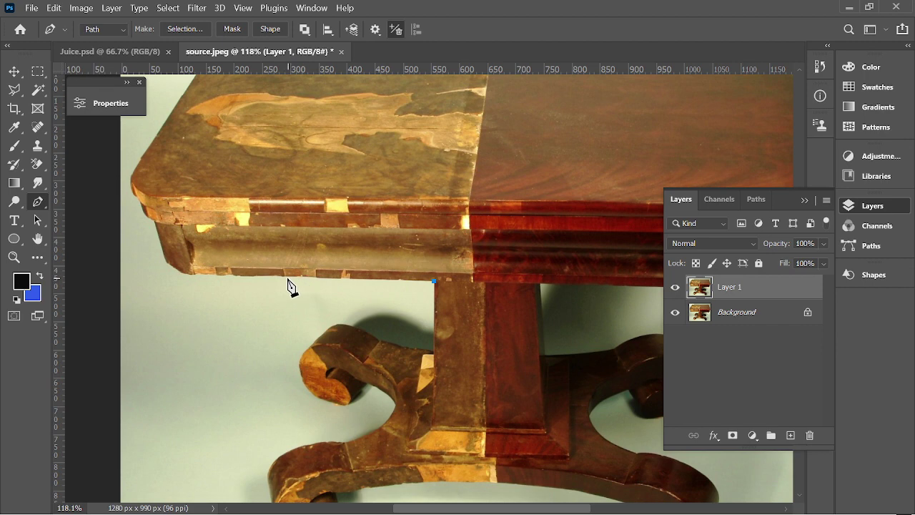
key("ctrl+z")
scroll(336, 285, "up", 2)
left_click(335, 278)
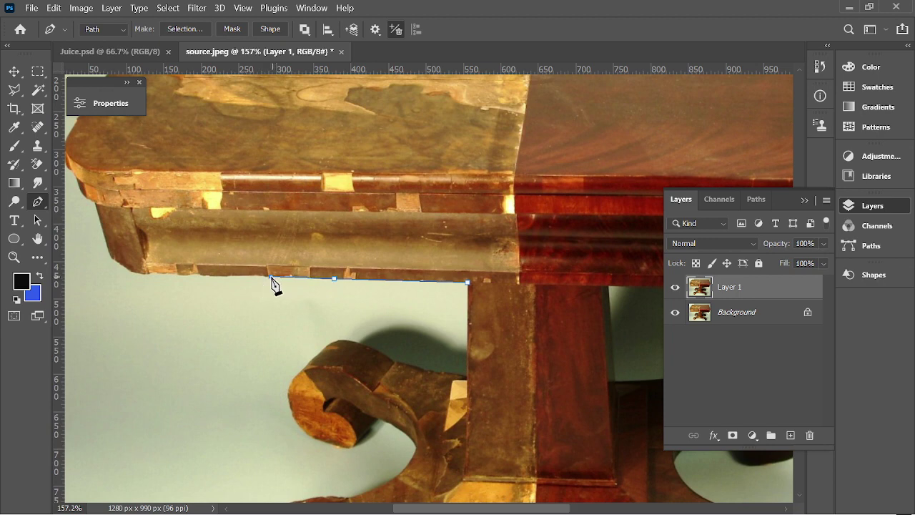
left_click(200, 274)
scroll(113, 258, "up", 3)
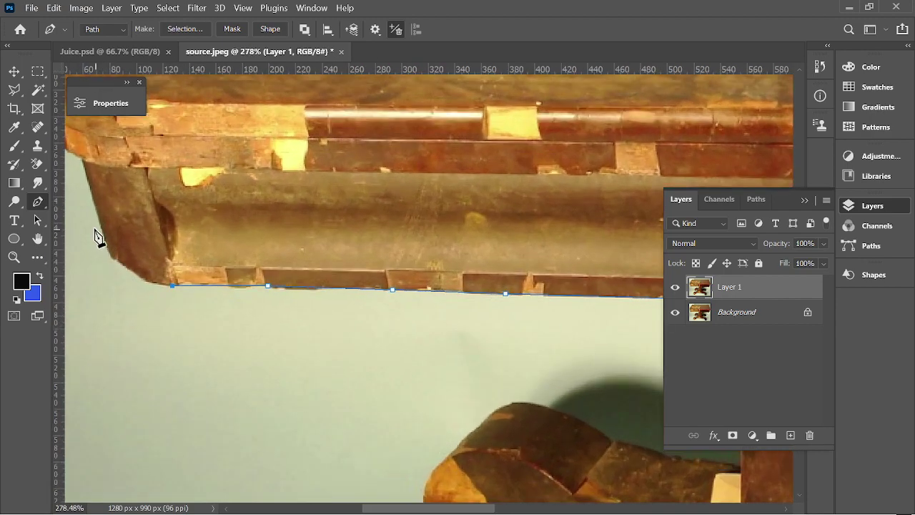
left_click_drag(94, 206, 79, 126)
scroll(146, 224, "down", 3)
left_click(106, 183)
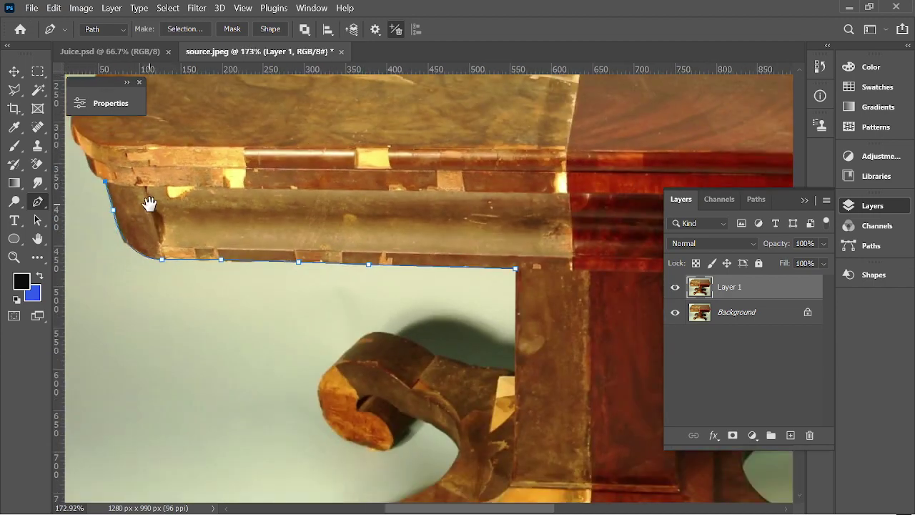
Trace the table top's left edge up to its back-left corner with curved and corner anchors.
left_click_drag(129, 180, 308, 301)
scroll(275, 293, "up", 2)
scroll(272, 295, "up", 1)
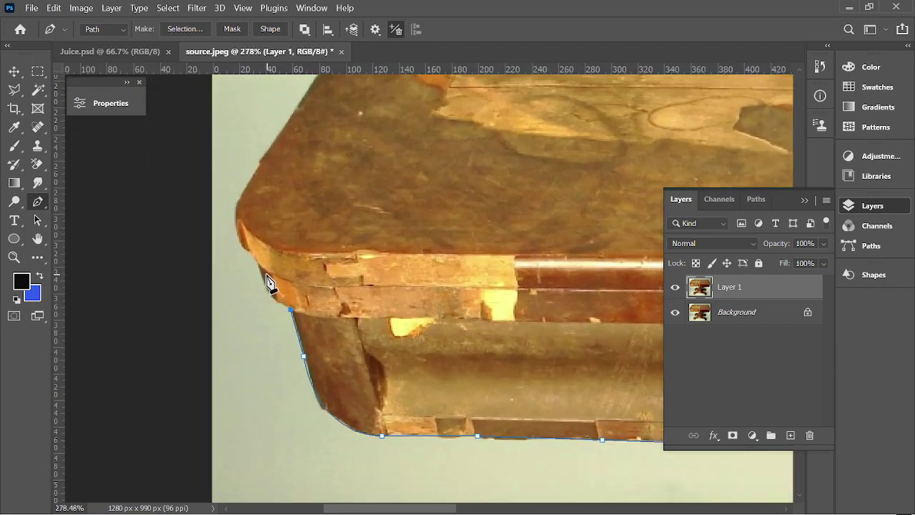
left_click_drag(256, 262, 247, 211)
scroll(258, 267, "up", 1)
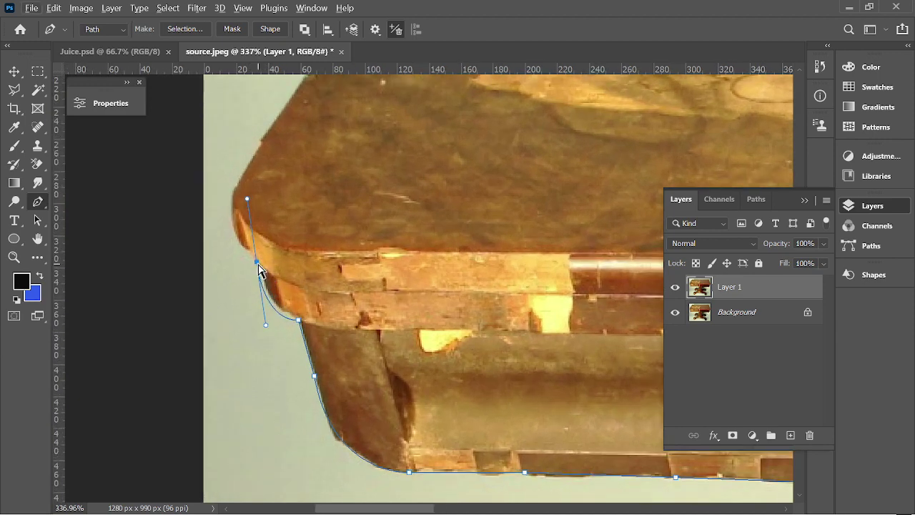
left_click_drag(257, 262, 258, 260)
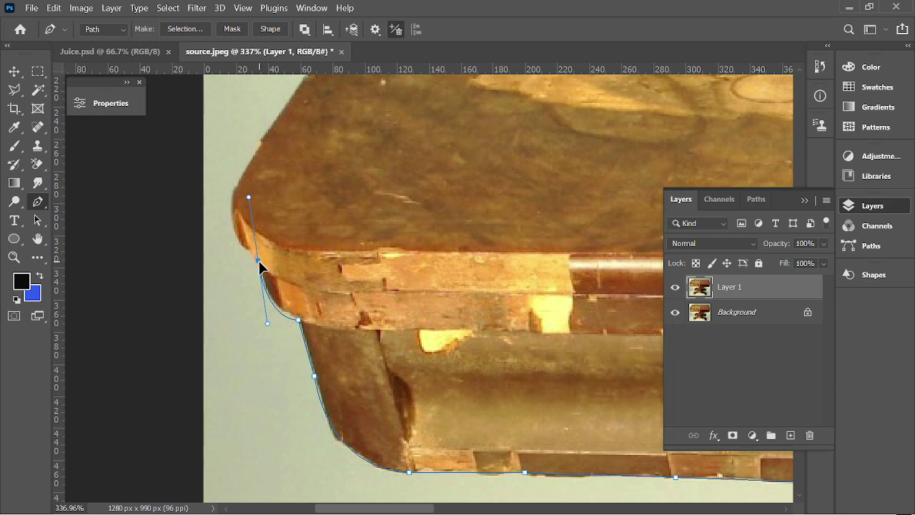
scroll(265, 268, "down", 2)
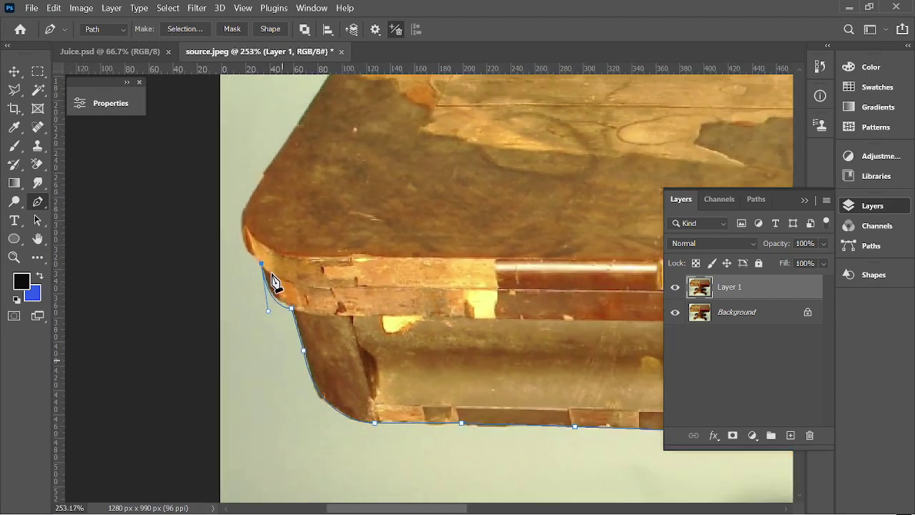
left_click_drag(259, 190, 292, 142)
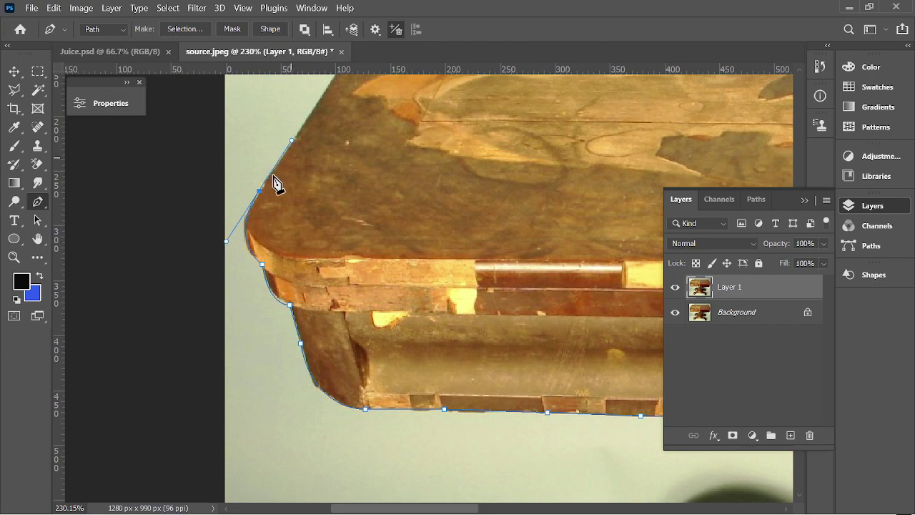
left_click(261, 193, "alt")
scroll(329, 221, "down", 1)
scroll(374, 137, "down", 3)
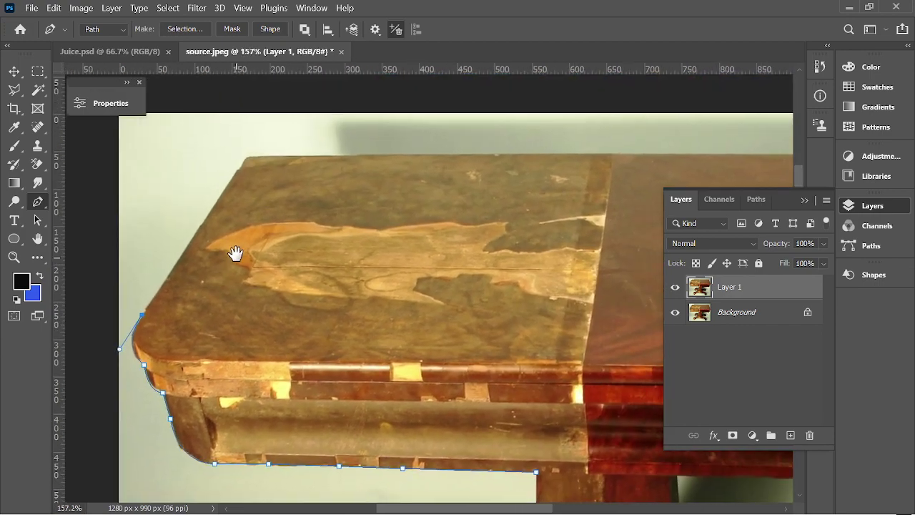
left_click(243, 158)
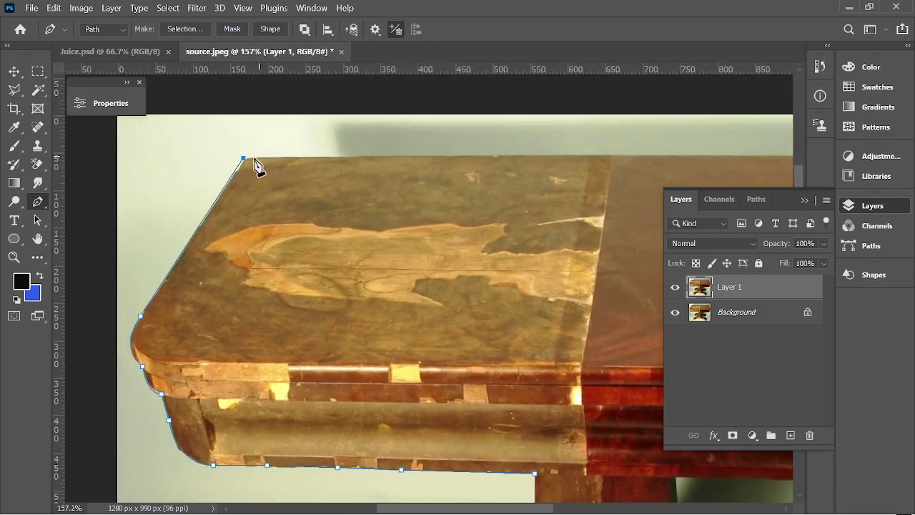
Extend the path along the top's back edge past the worn area, and collapse the Layers panel.
scroll(250, 168, "up", 2)
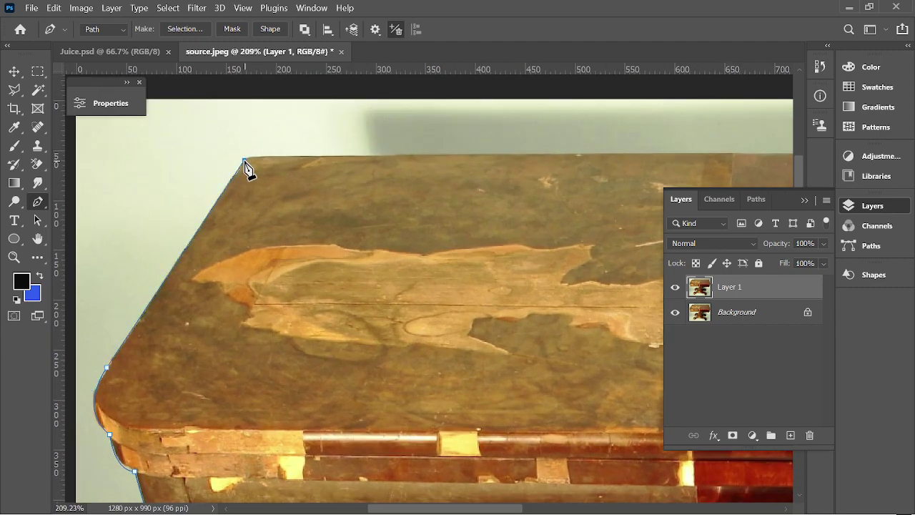
scroll(250, 168, "down", 3)
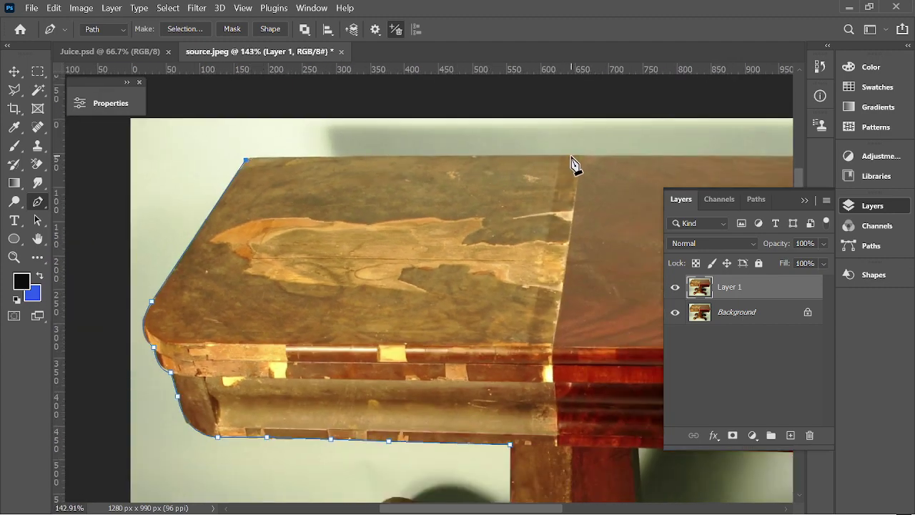
left_click_drag(578, 156, 588, 169)
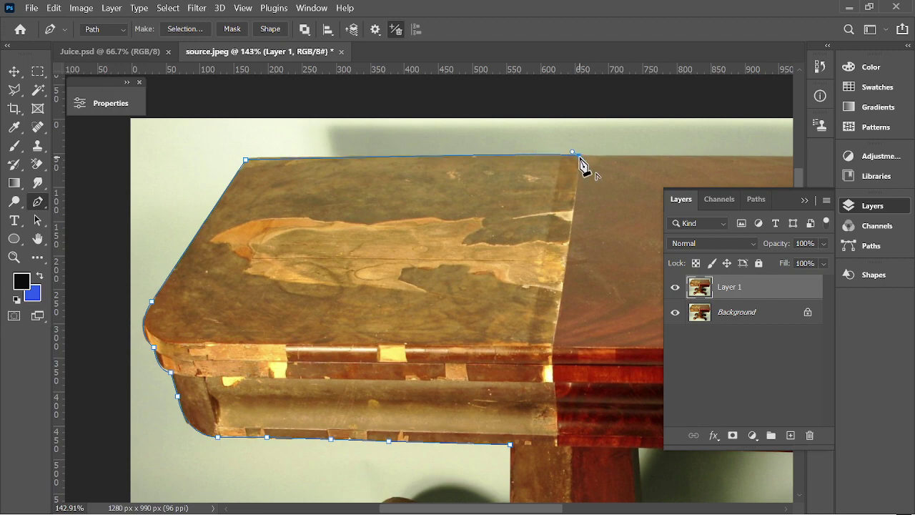
scroll(529, 209, "down", 2)
scroll(535, 207, "down", 2)
scroll(661, 133, "up", 2)
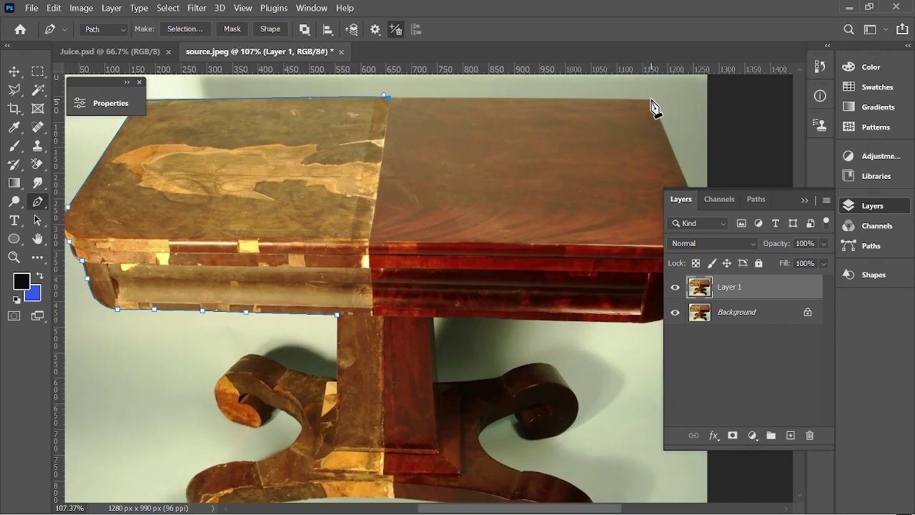
scroll(635, 150, "down", 2)
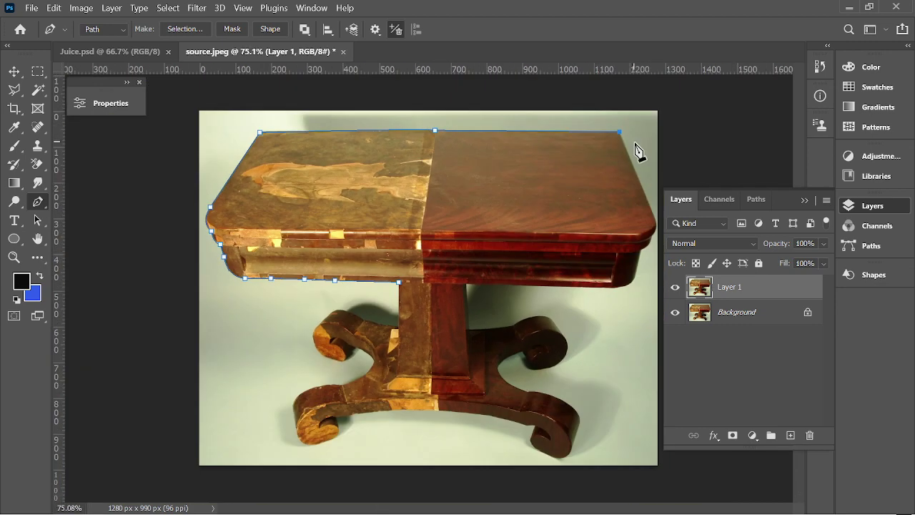
scroll(645, 236, "up", 2)
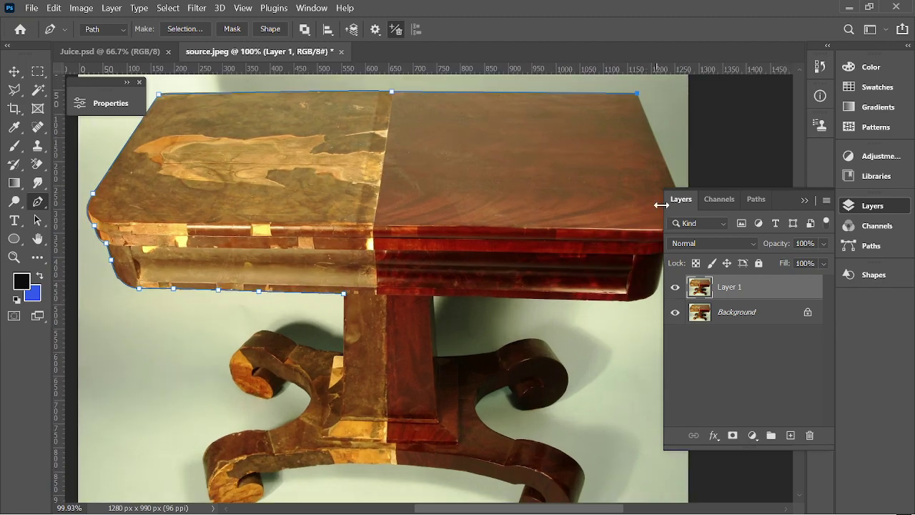
left_click(803, 202)
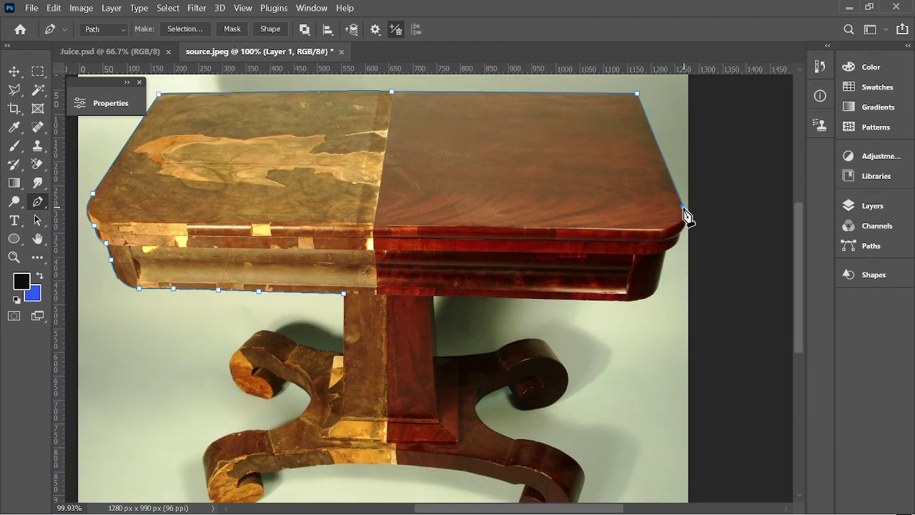
Curve the path around the table top's rounded right corner.
scroll(684, 236, "up", 3)
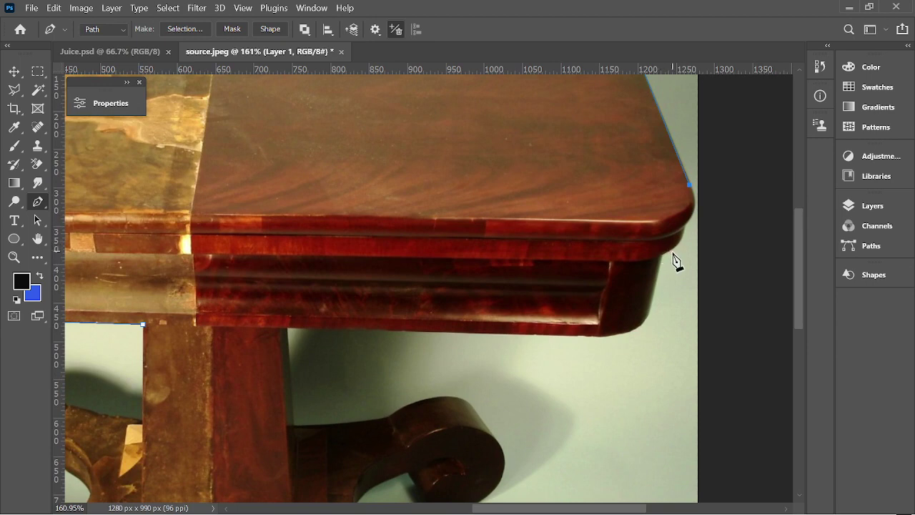
left_click_drag(674, 245, 670, 247)
scroll(684, 255, "up", 3)
left_click(673, 246, "alt")
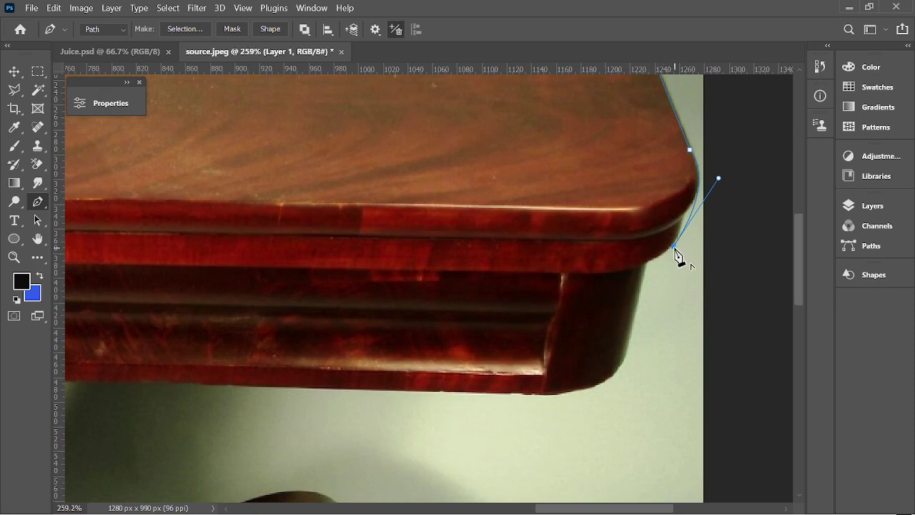
left_click_drag(675, 246, 692, 208)
left_click_drag(725, 152, 718, 178)
Carry the path around the rail's right end, along its underside, and down to the pedestal.
left_click_drag(644, 265, 610, 276)
scroll(646, 271, "up", 2)
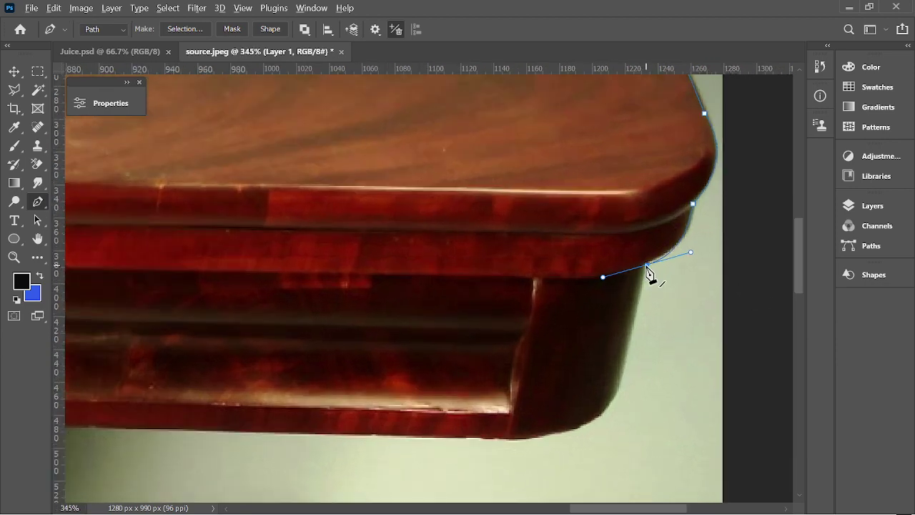
left_click(646, 267, "alt")
scroll(638, 302, "down", 3)
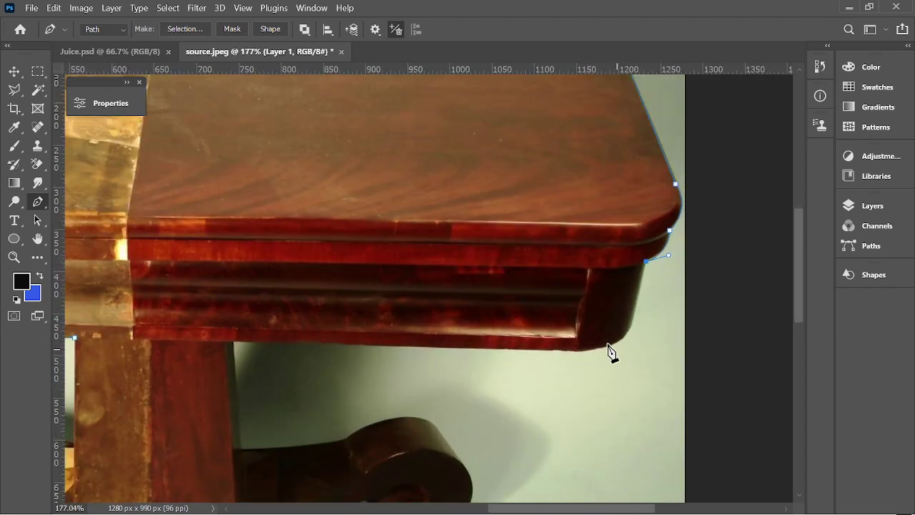
left_click_drag(599, 349, 558, 343)
key("ctrl+z")
left_click(628, 328)
left_click_drag(524, 349, 414, 341)
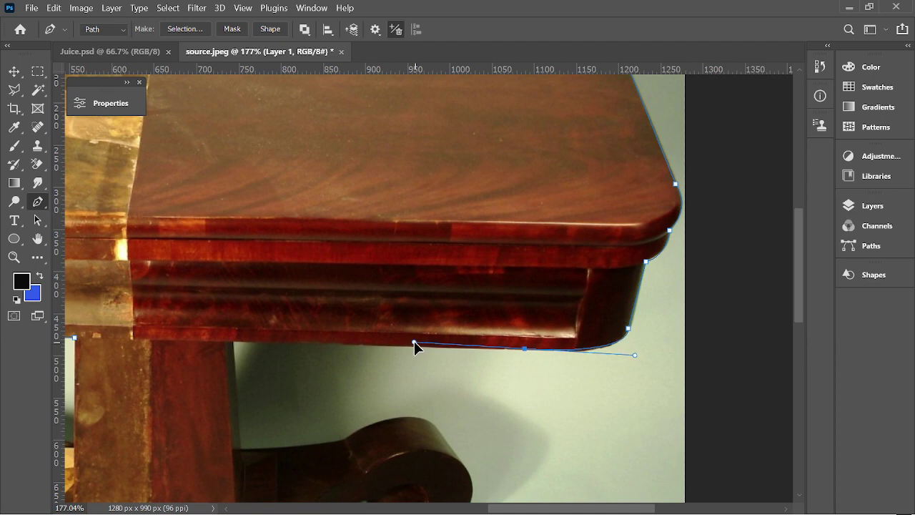
scroll(526, 357, "down", 3)
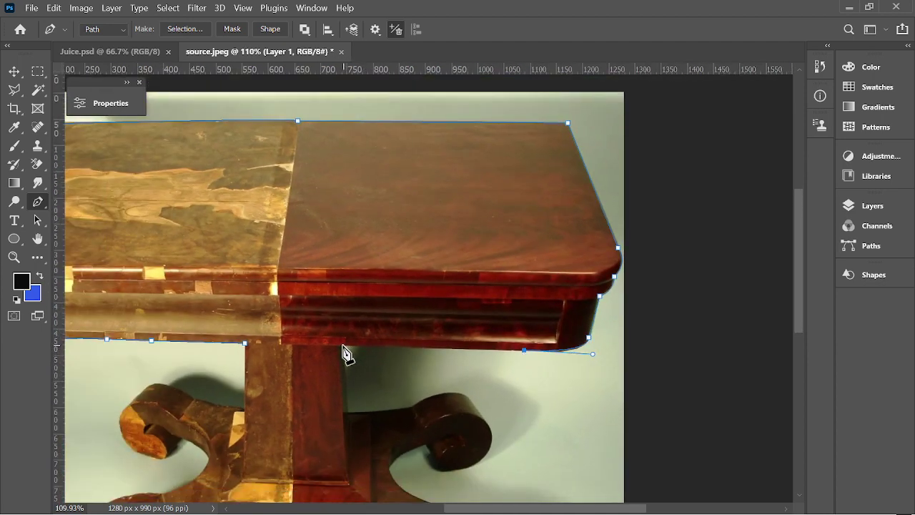
scroll(357, 365, "down", 1)
scroll(350, 346, "up", 3)
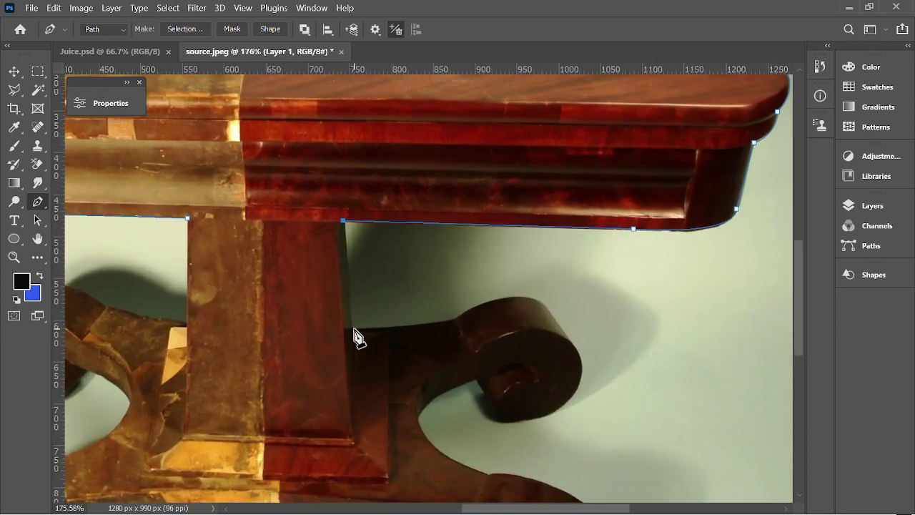
left_click(352, 328)
Continue the path down the pedestal's right side along the foot toward the scroll.
scroll(475, 350, "up", 1)
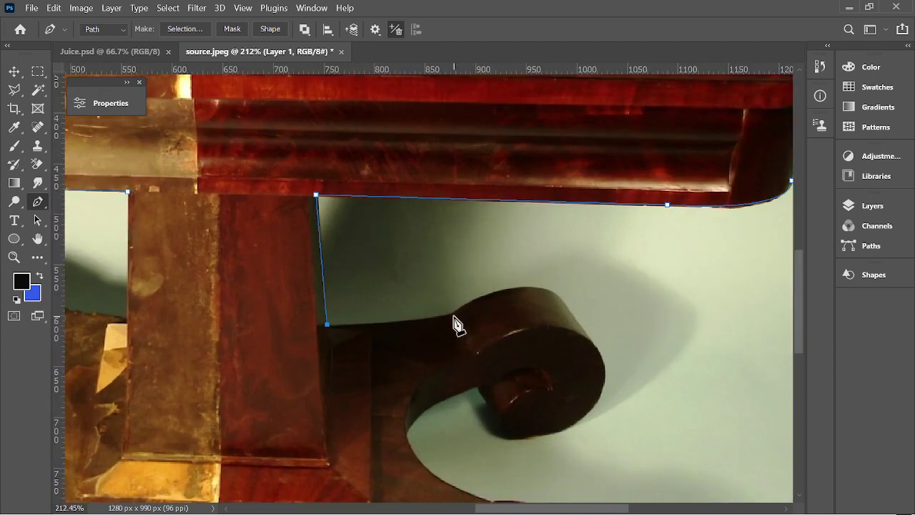
scroll(504, 325, "up", 2)
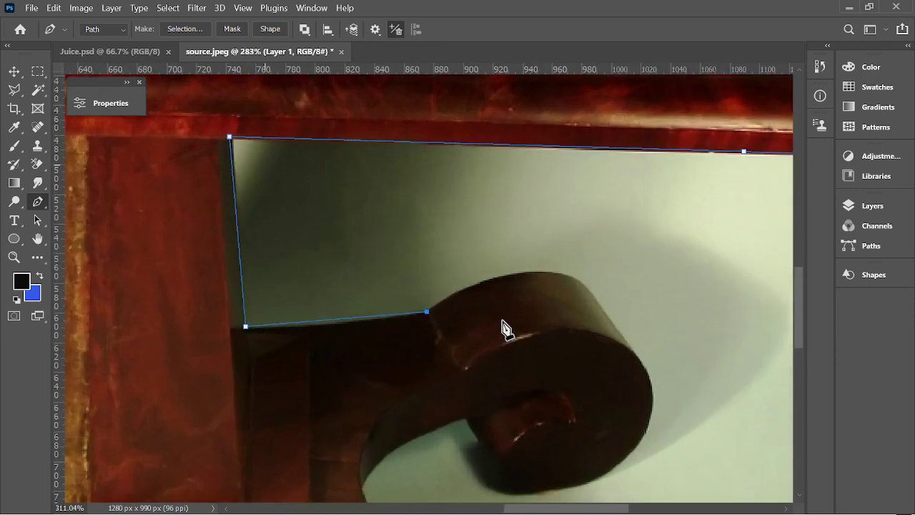
key("ctrl+z")
scroll(414, 329, "up", 2)
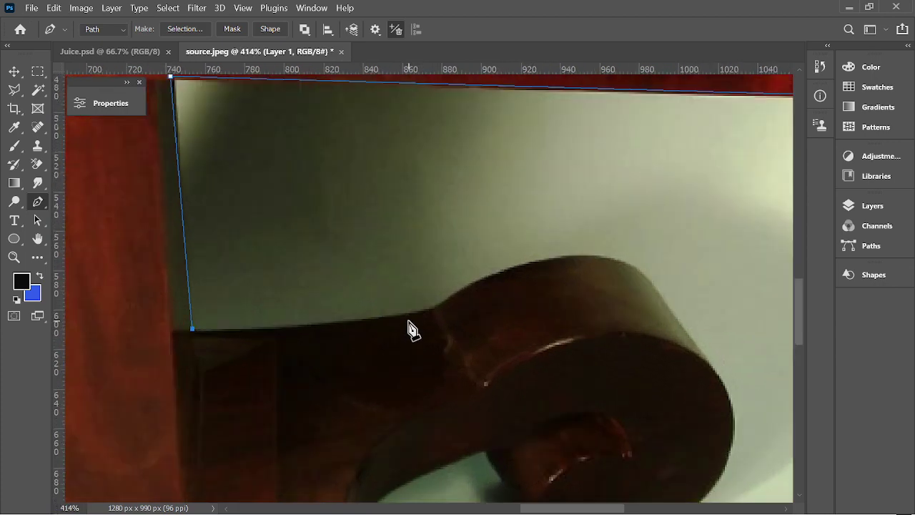
left_click_drag(431, 308, 484, 293)
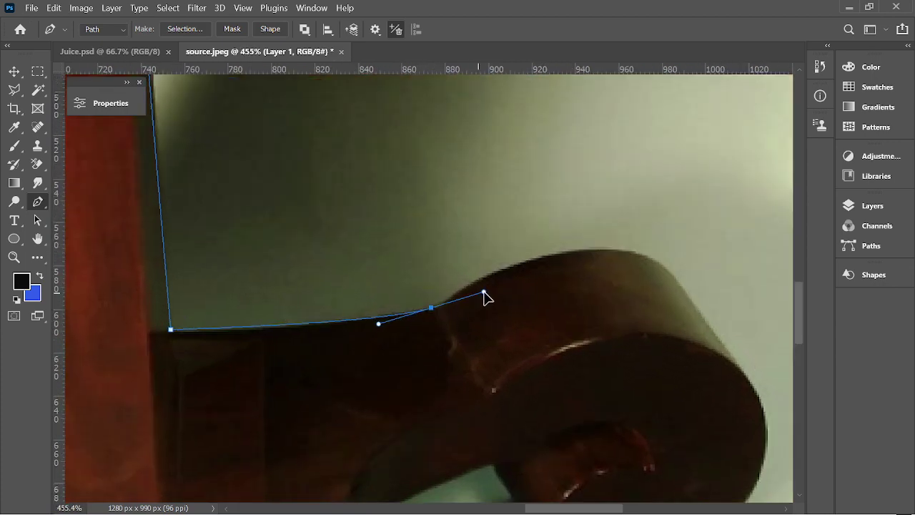
left_click(432, 309, "alt")
Wrap the path over the top, around the outer end, and into the inner curl of the upper scroll.
left_click_drag(656, 260, 747, 303)
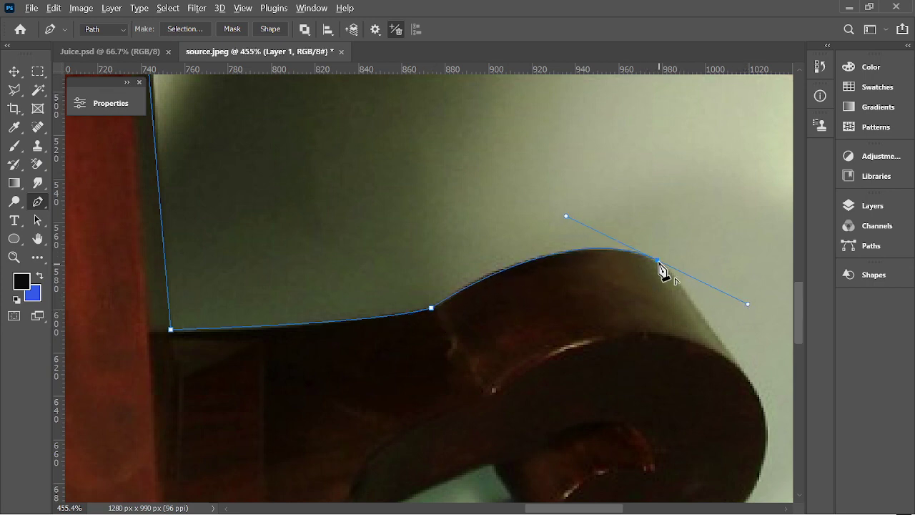
scroll(658, 270, "down", 2)
scroll(710, 331, "down", 1)
left_click(714, 313)
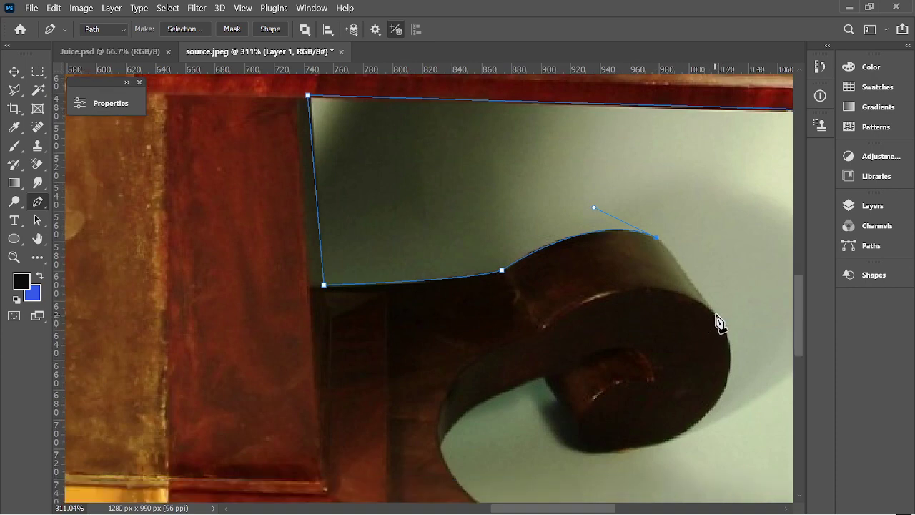
scroll(722, 336, "down", 2)
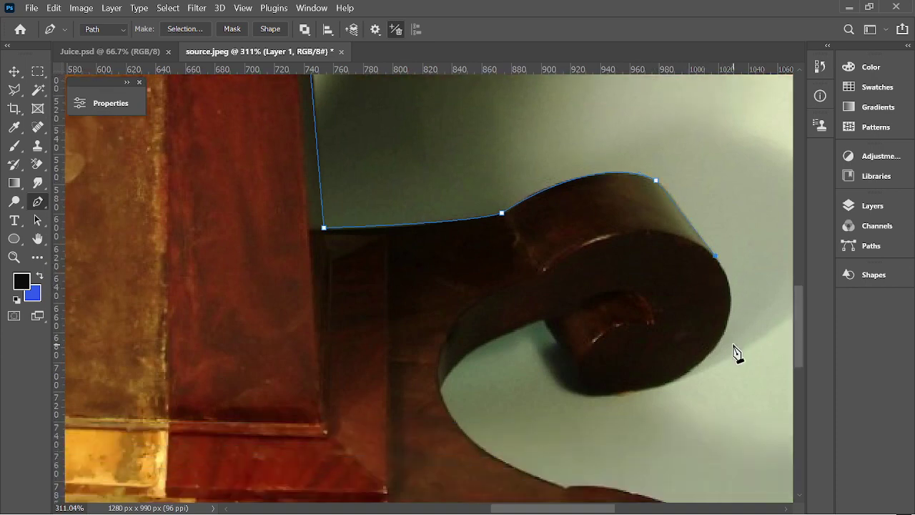
left_click_drag(701, 360, 646, 417)
left_click(701, 361)
left_click_drag(546, 323, 490, 197)
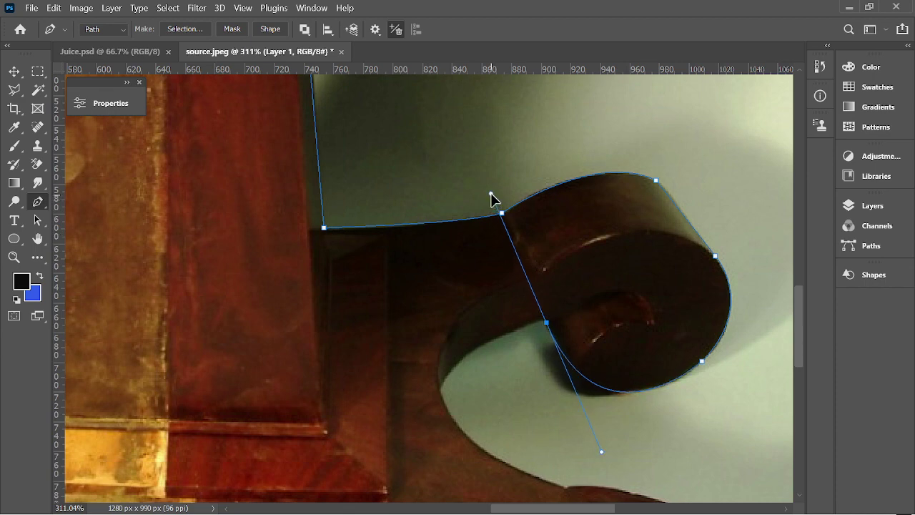
left_click(546, 323)
left_click_drag(440, 389, 415, 447)
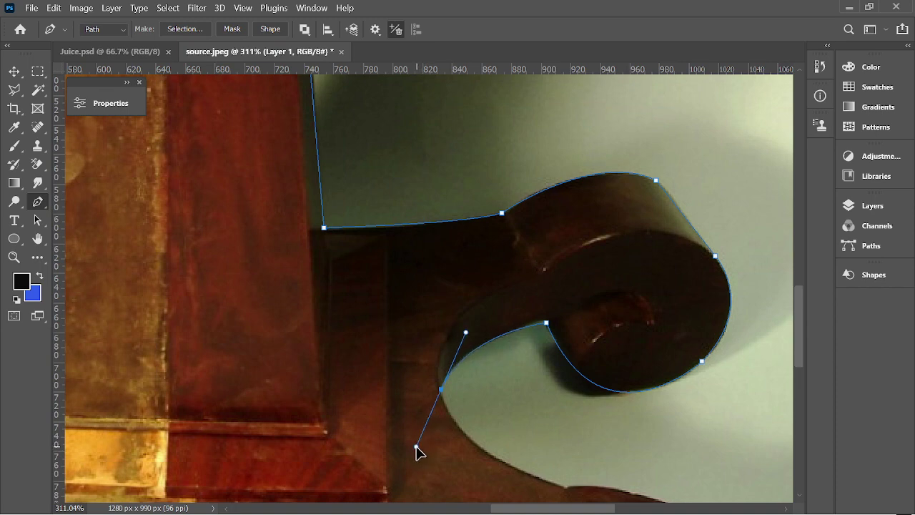
scroll(457, 391, "down", 3)
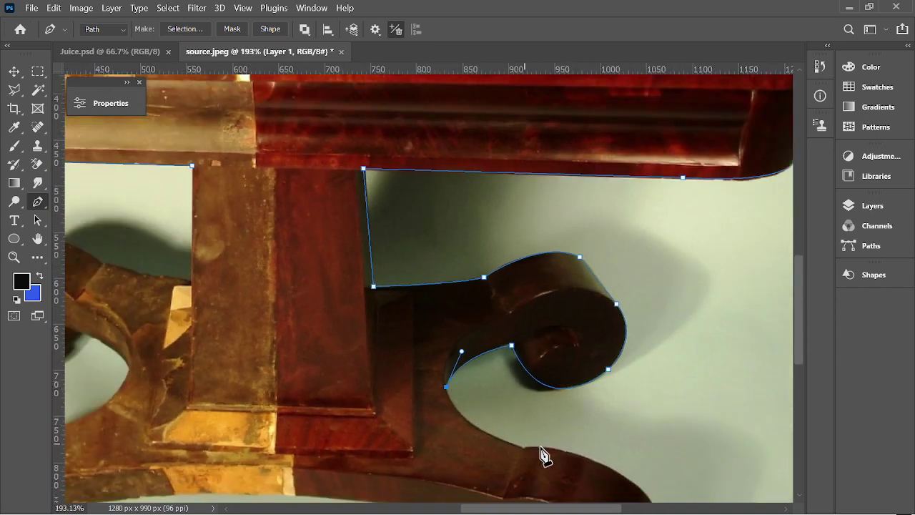
Curve the path down the foot's inner S-curve and over the lower scroll's top, refining the handle.
scroll(543, 453, "down", 2)
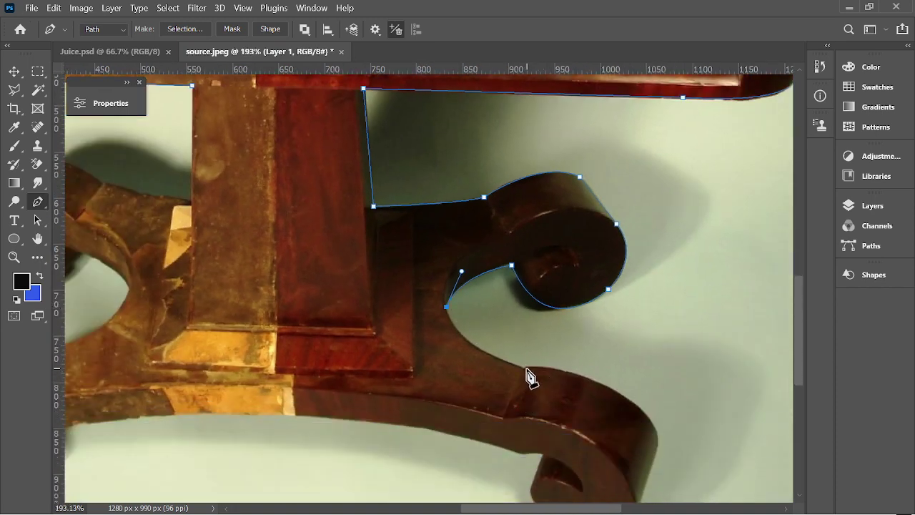
left_click_drag(521, 368, 598, 400)
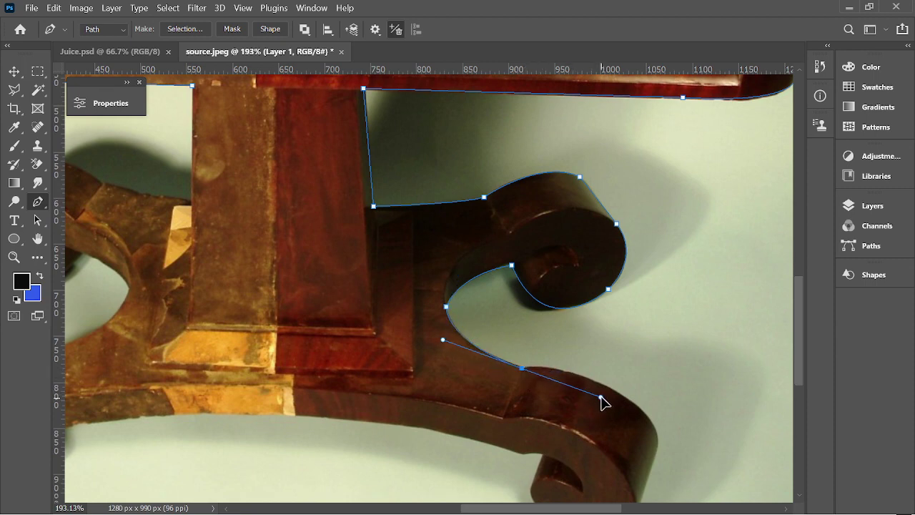
left_click(521, 368, "alt")
scroll(590, 361, "up", 3)
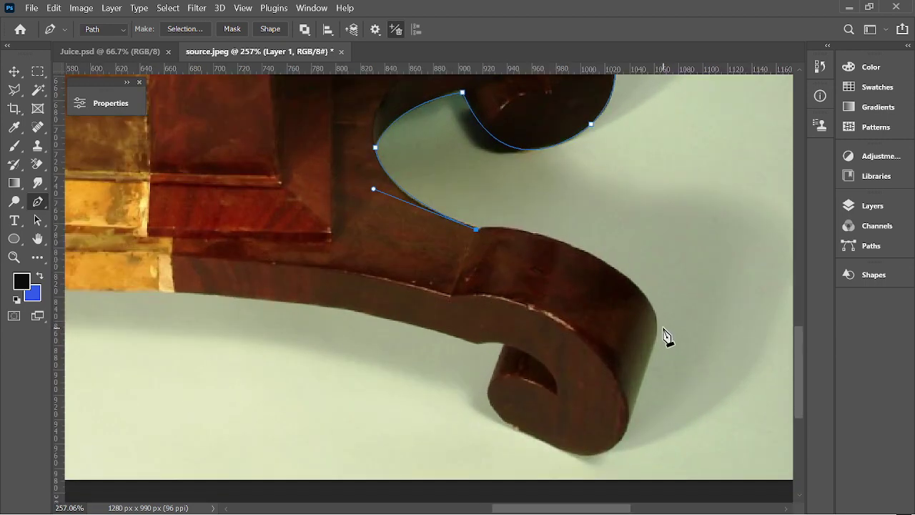
left_click_drag(656, 325, 717, 437)
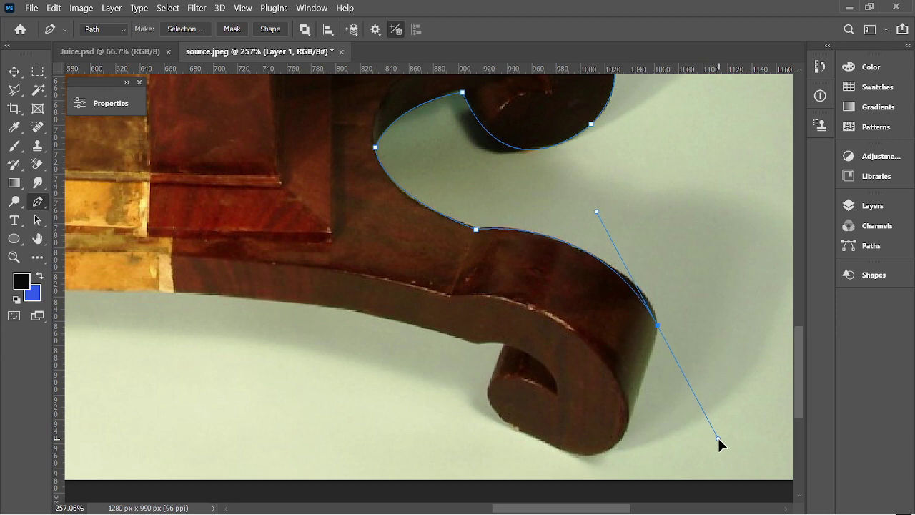
left_click(657, 327, "alt")
left_click_drag(596, 213, 619, 222)
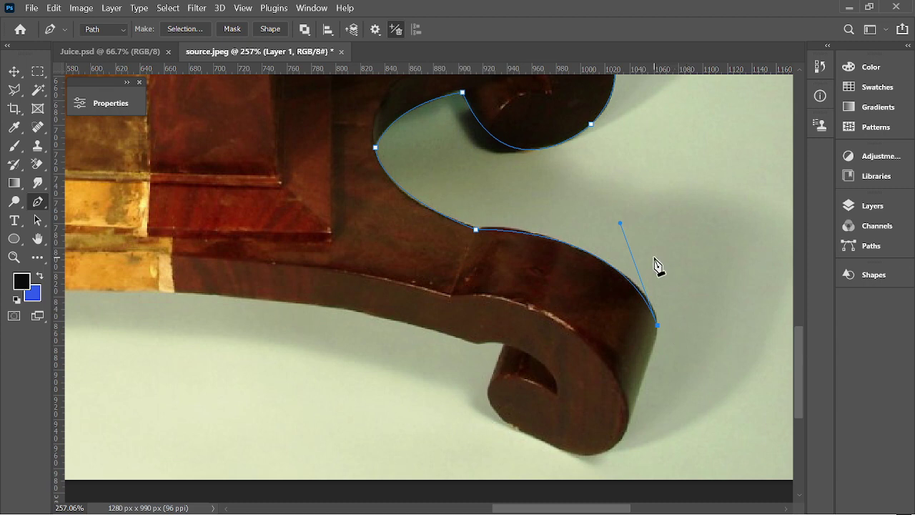
Round the lower scroll's outer end and bottom, curving the path up into its inner curl.
scroll(686, 303, "down", 1)
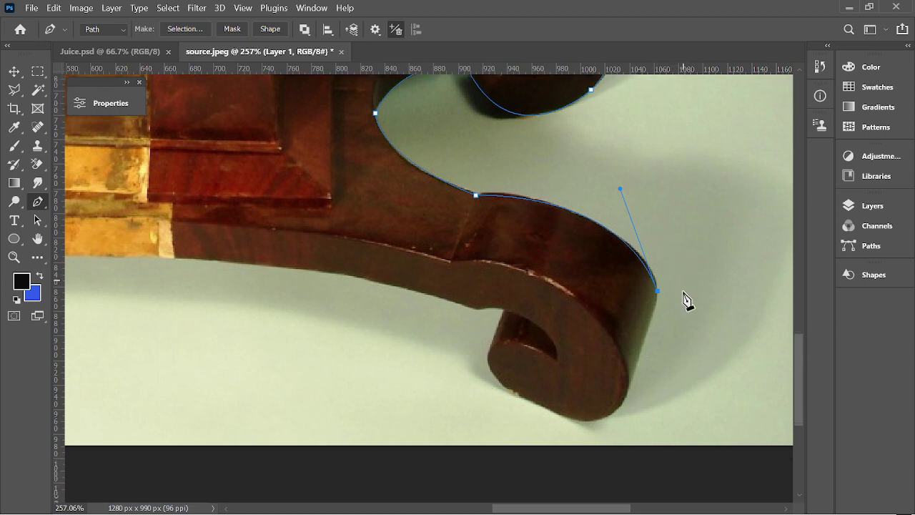
left_click(628, 382)
mouse_move(630, 390)
left_mouse_down()
mouse_move(634, 404)
mouse_move(629, 392)
left_mouse_up()
scroll(630, 397, "down", 2)
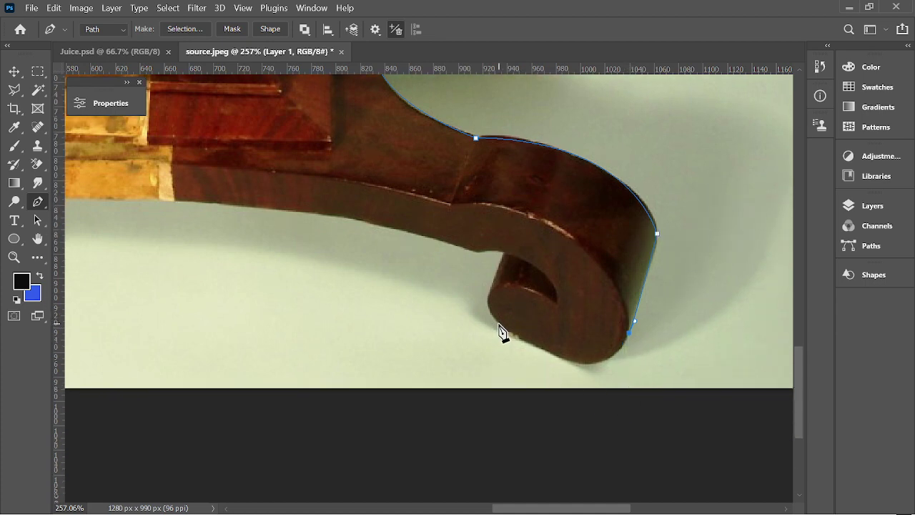
left_click_drag(498, 324, 375, 240)
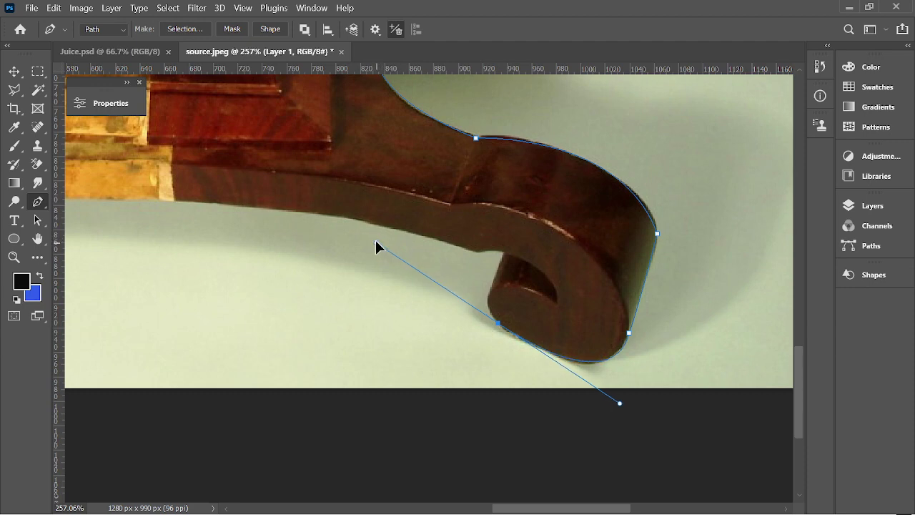
left_click(499, 324, "alt")
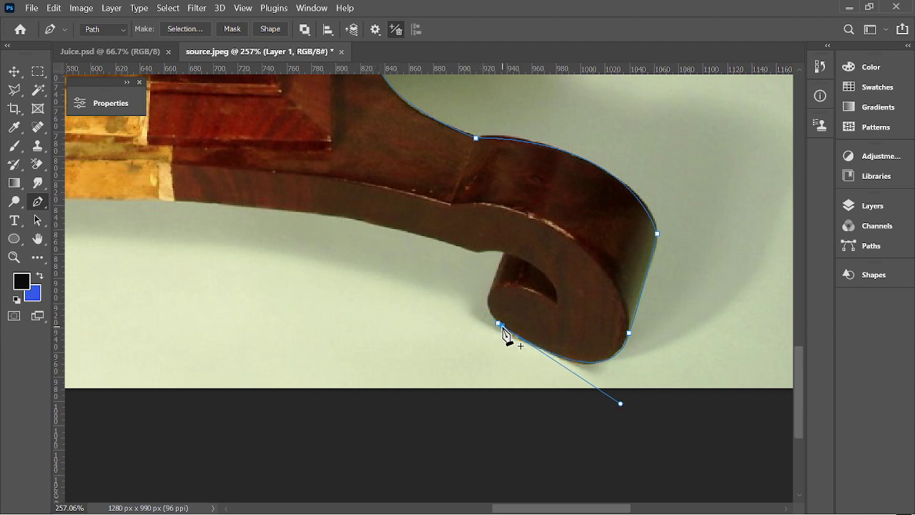
left_click_drag(494, 279, 507, 254)
left_click(495, 281, "alt")
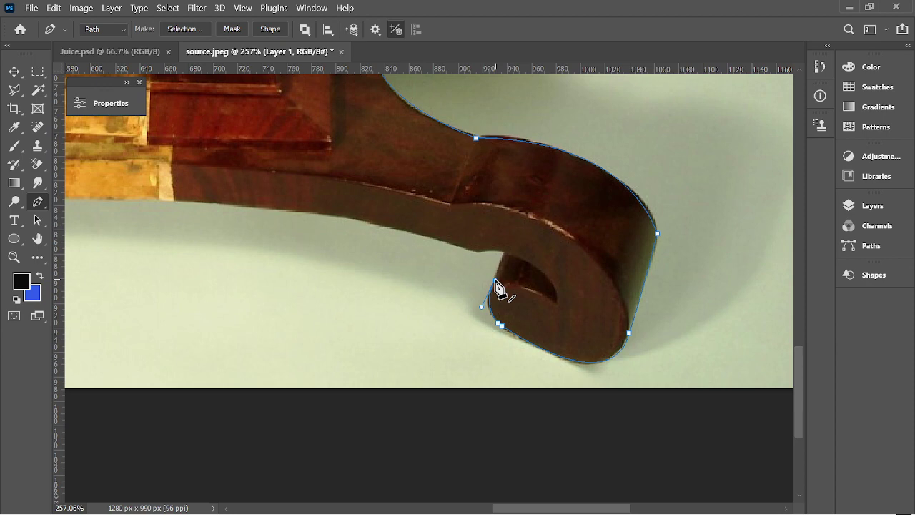
Resume the outline from the curl and run it under the right foot along the base's underside.
left_click(496, 279)
scroll(505, 275, "up", 1)
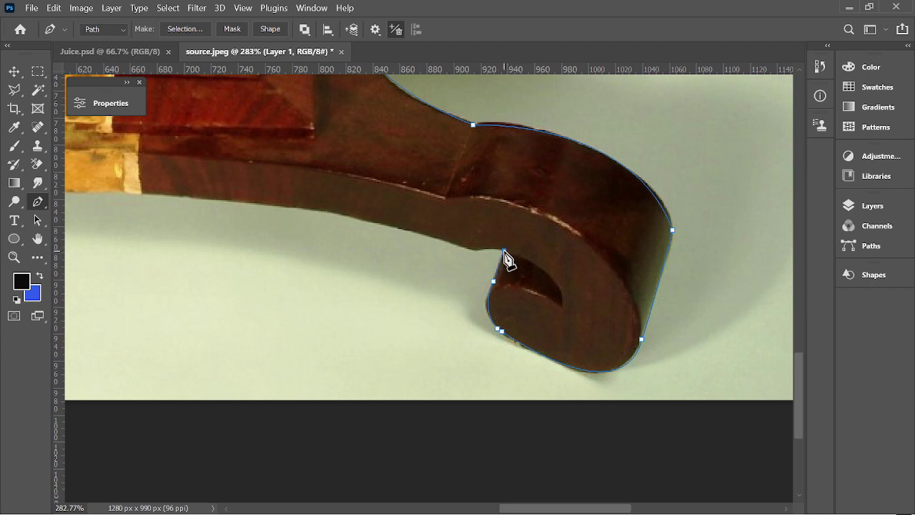
left_click(471, 250)
scroll(473, 255, "down", 3)
left_click_drag(296, 218, 201, 219)
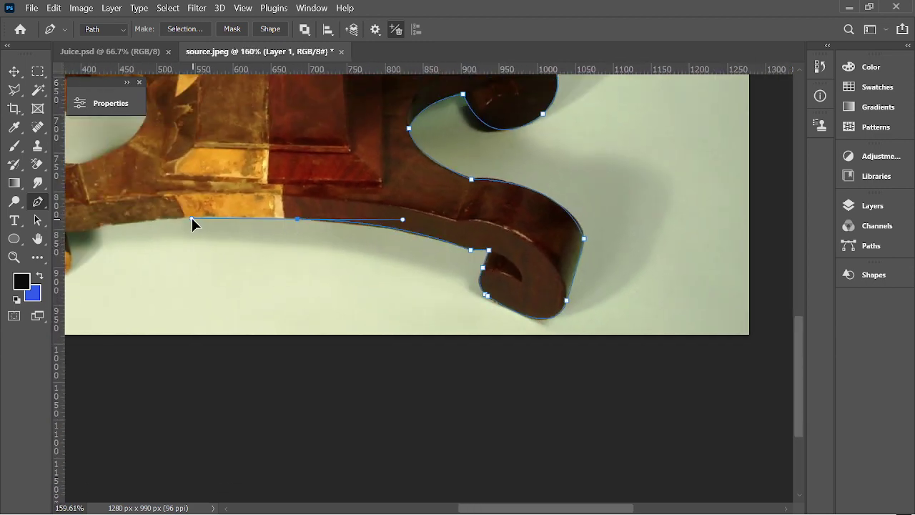
Add anchors leftward along the base underside, ending at the left foot curl's inner edge.
left_click(297, 219)
scroll(307, 243, "down", 3)
scroll(207, 239, "up", 3)
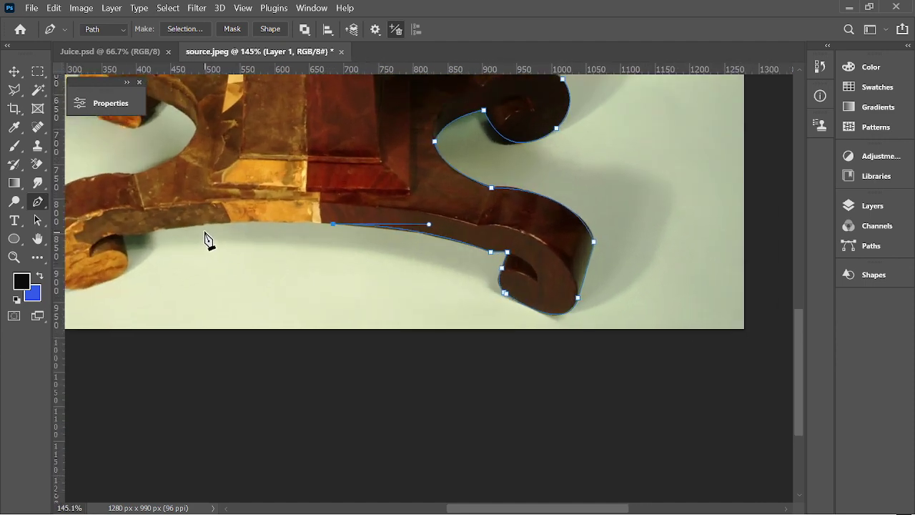
left_click_drag(205, 224, 193, 228)
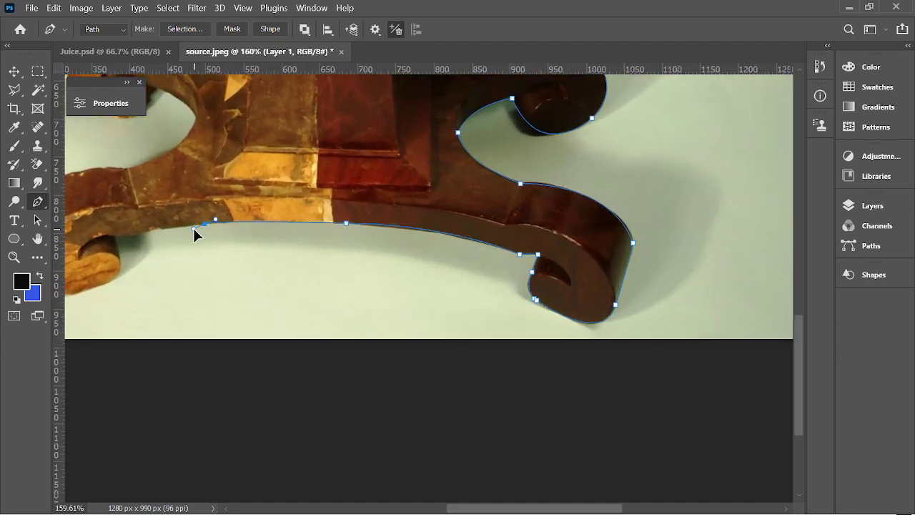
scroll(214, 236, "down", 3)
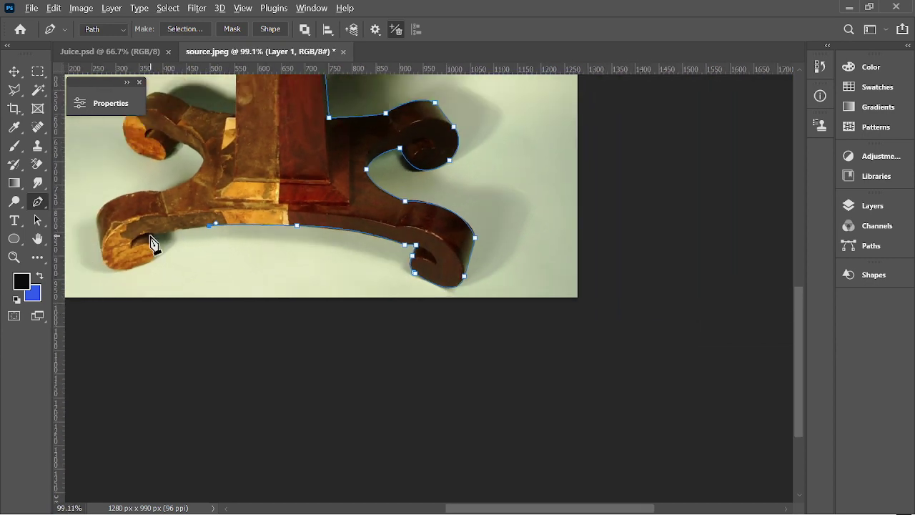
scroll(153, 241, "up", 3)
left_click(178, 233)
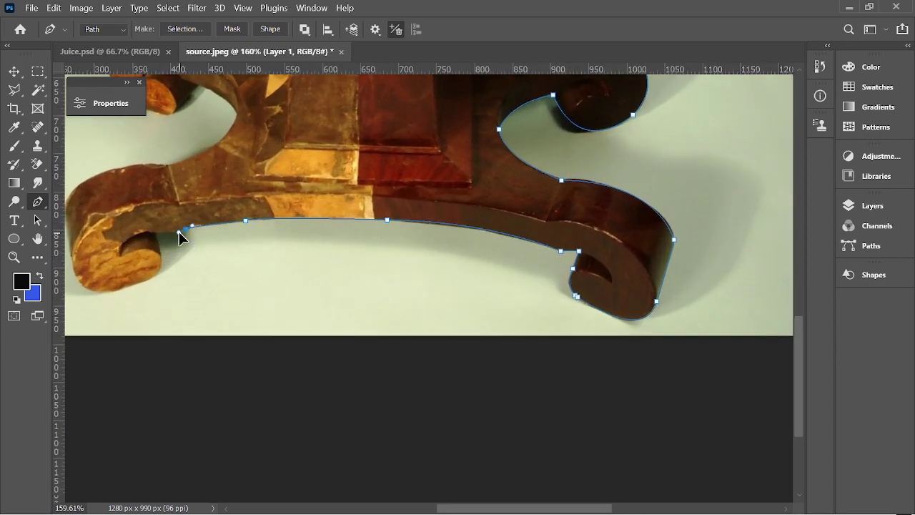
scroll(153, 249, "up", 2)
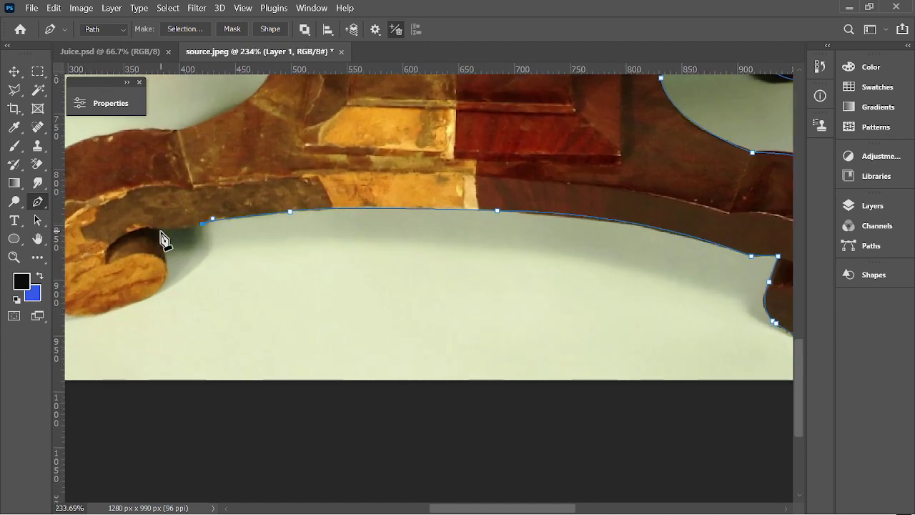
left_click(156, 231)
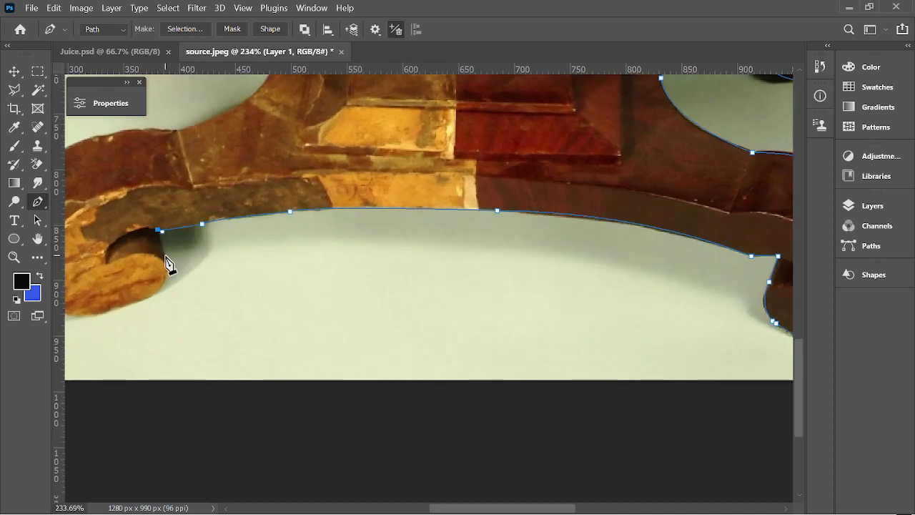
scroll(169, 272, "down", 3)
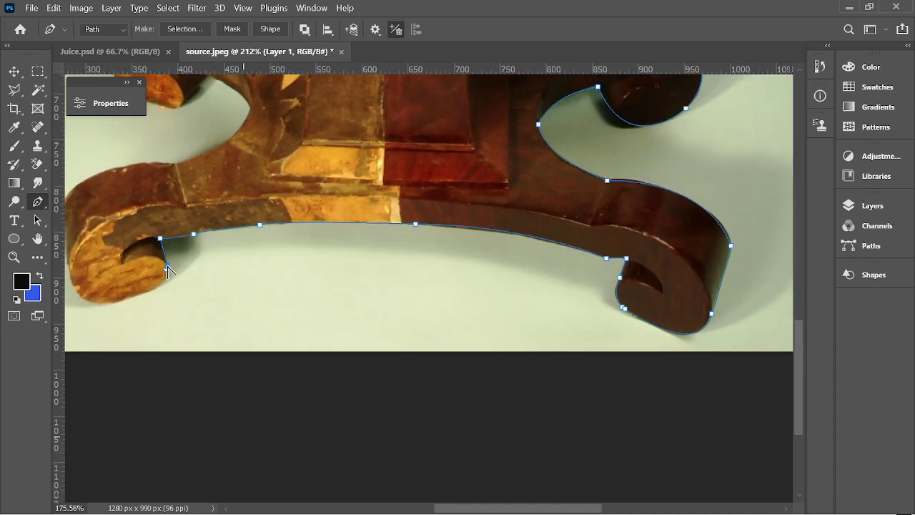
scroll(135, 296, "up", 3)
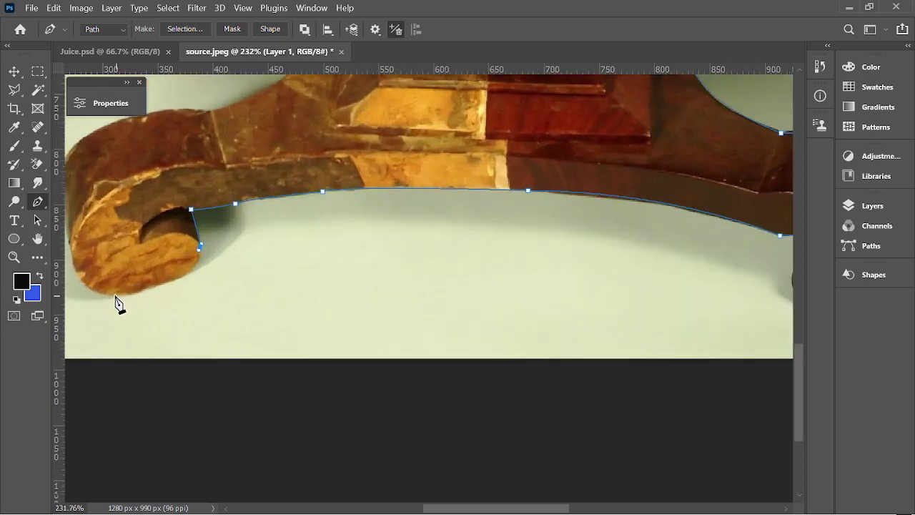
Trace the bottom and outer edge of the left foot's curl with anchors, removing their outgoing handles.
mouse_move(107, 294)
left_mouse_down()
mouse_move(47, 280)
mouse_move(107, 293)
left_mouse_up()
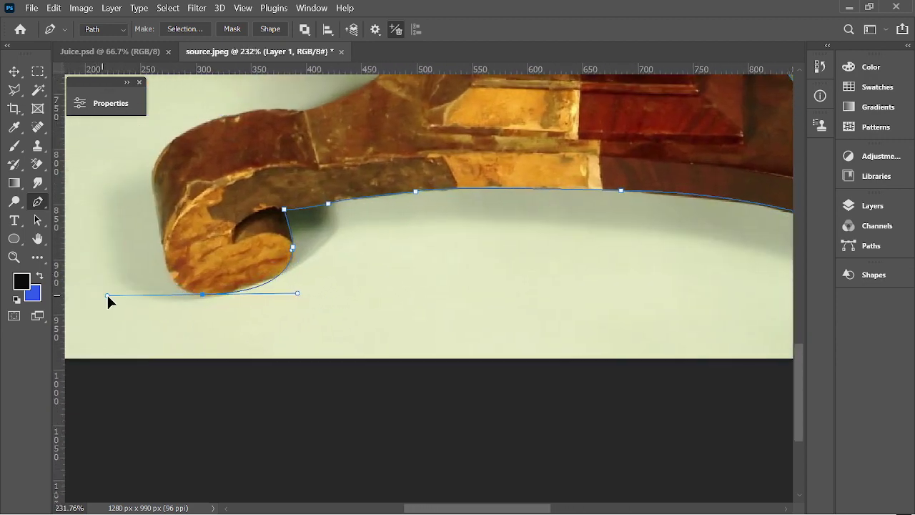
left_click(202, 294, "alt")
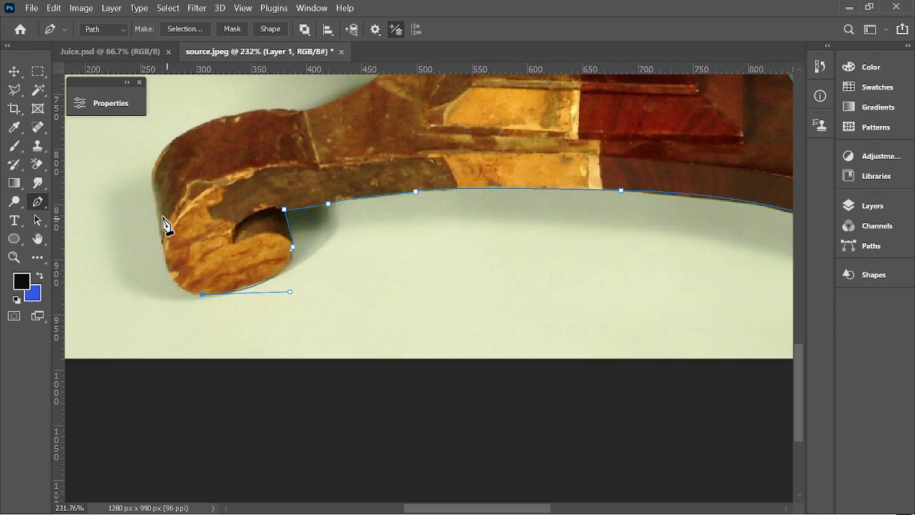
left_click_drag(154, 211, 145, 119)
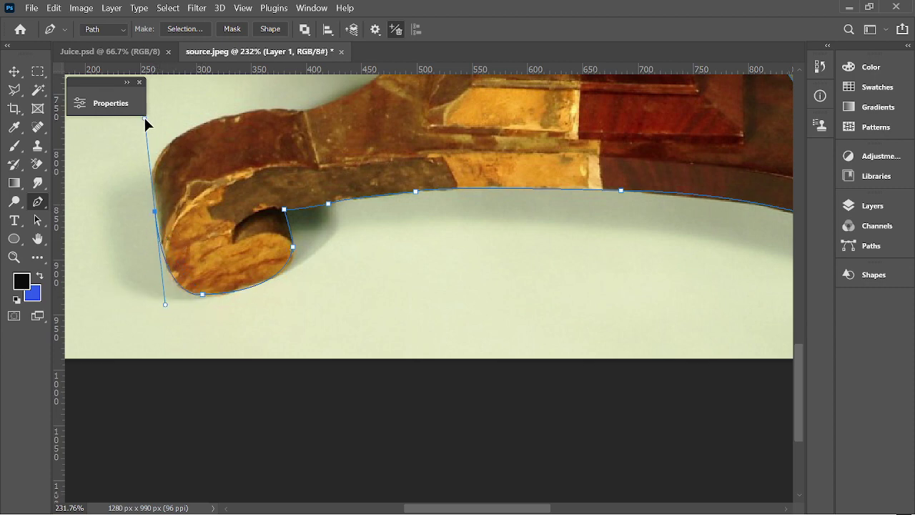
left_click(154, 211, "alt")
left_click_drag(156, 213, 158, 212)
scroll(208, 210, "up", 2)
Continue the path over the curl's top and along the leg's upper edge toward the back leg.
left_click_drag(197, 219, 258, 192)
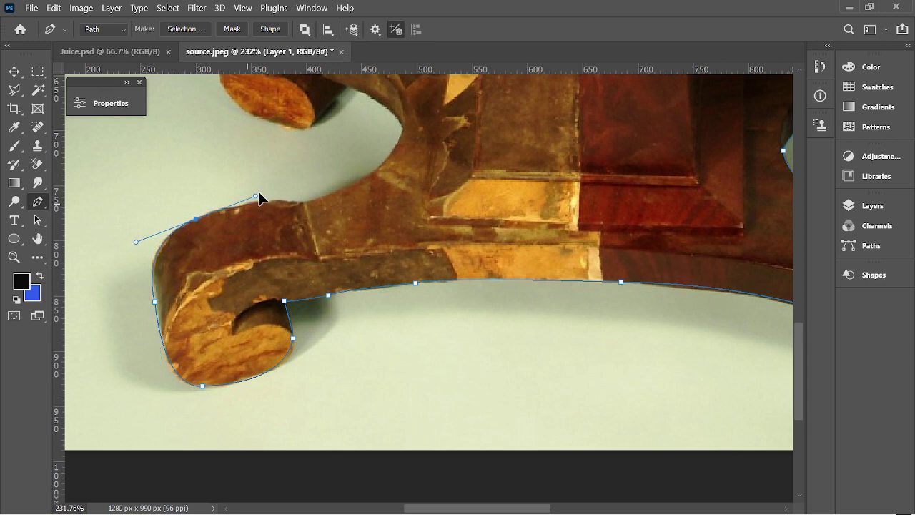
left_click(197, 219, "alt")
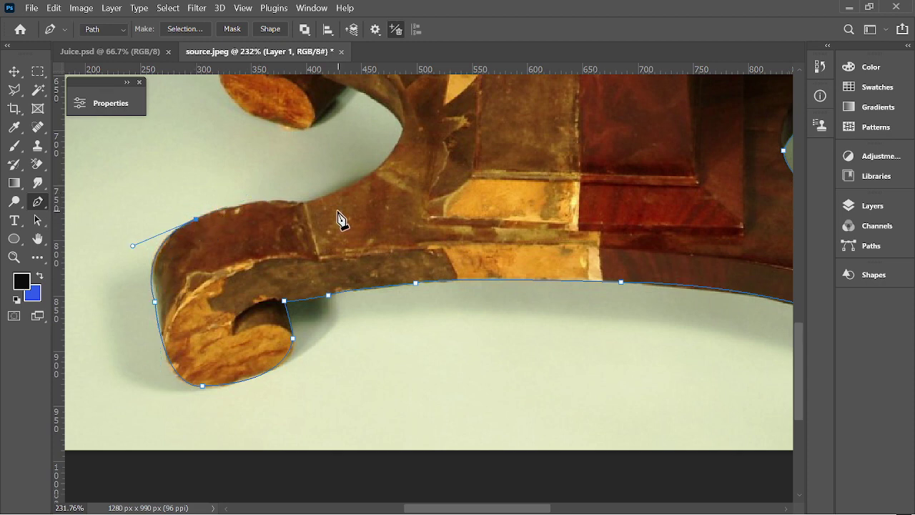
scroll(340, 219, "up", 1)
left_click_drag(298, 226, 341, 232)
left_click(298, 226, "alt")
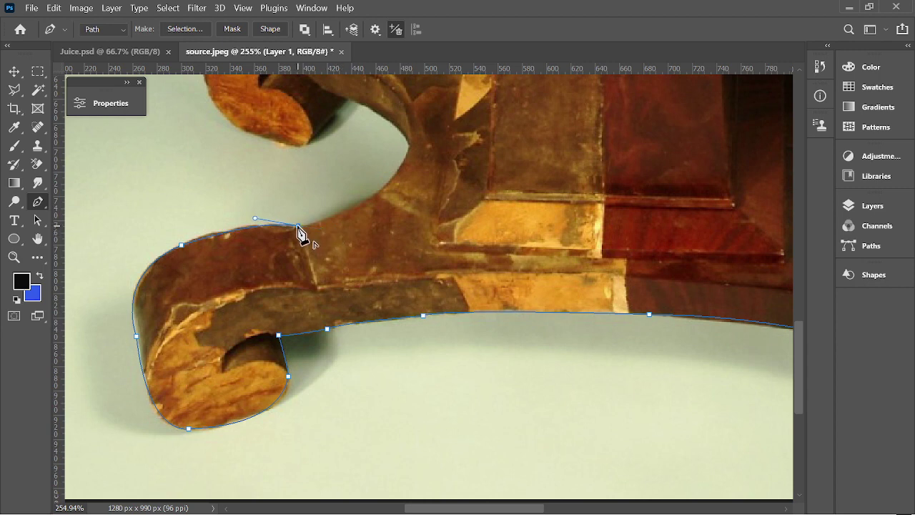
scroll(429, 235, "up", 4)
left_click_drag(408, 238, 439, 165)
scroll(310, 193, "up", 2)
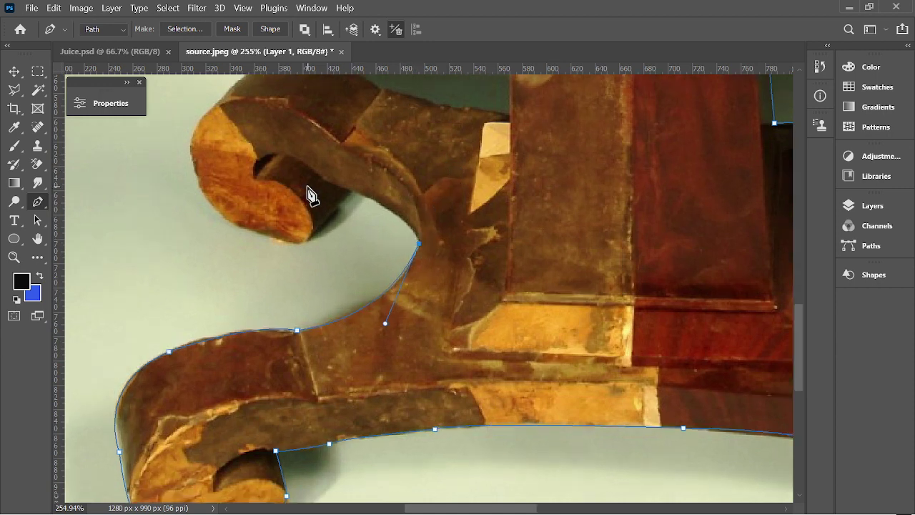
Trace the back leg's inner curve, its sharp curl tip and the scroll with pen anchors.
left_click_drag(362, 193, 299, 185)
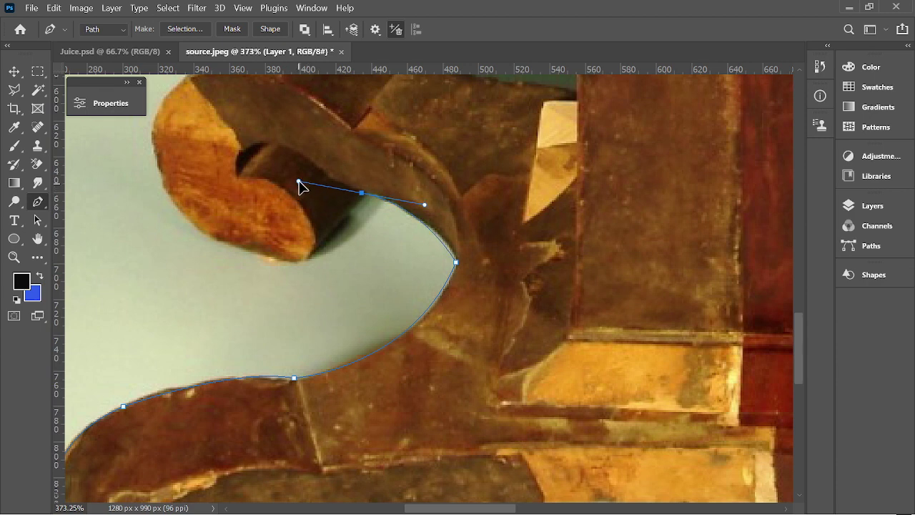
left_click(362, 193, "alt")
left_click(310, 255)
left_click_drag(122, 131, 109, 94)
scroll(235, 254, "down", 3)
scroll(235, 256, "up", 3)
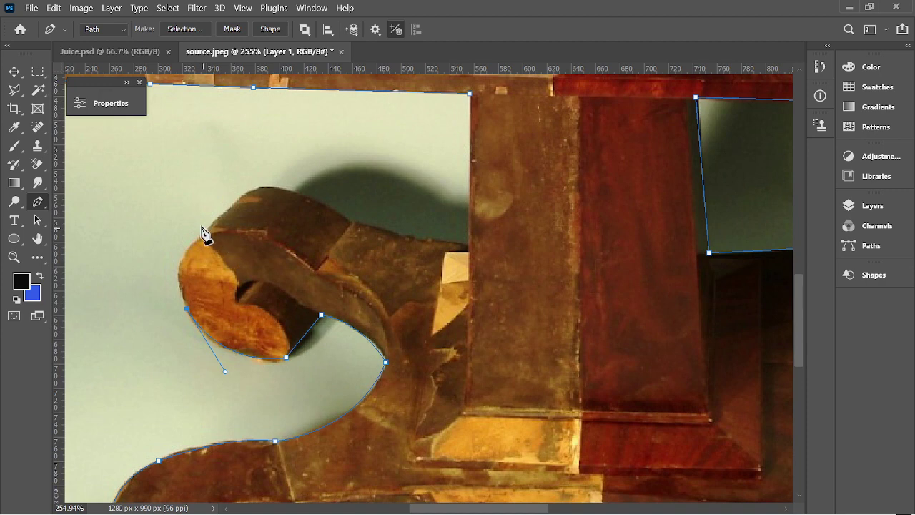
left_click_drag(213, 220, 267, 175)
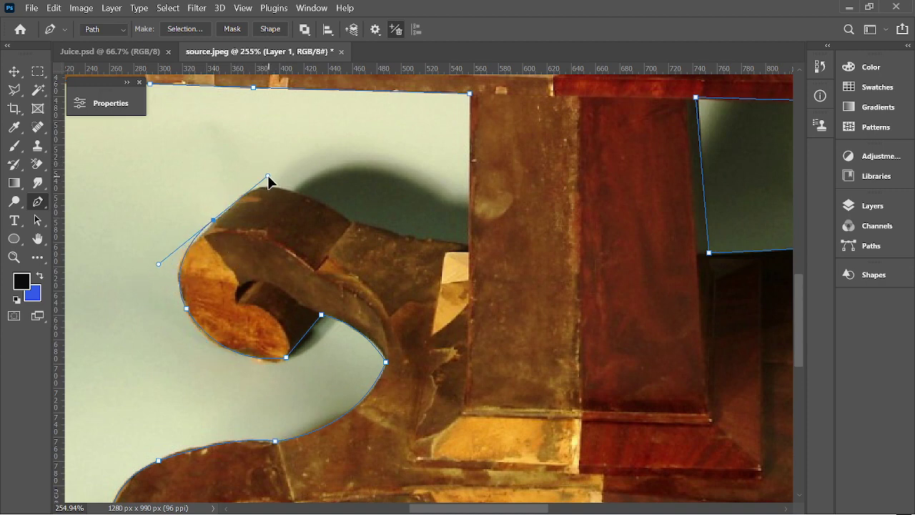
left_click(214, 221, "alt")
scroll(261, 210, "up", 1)
scroll(223, 231, "up", 1)
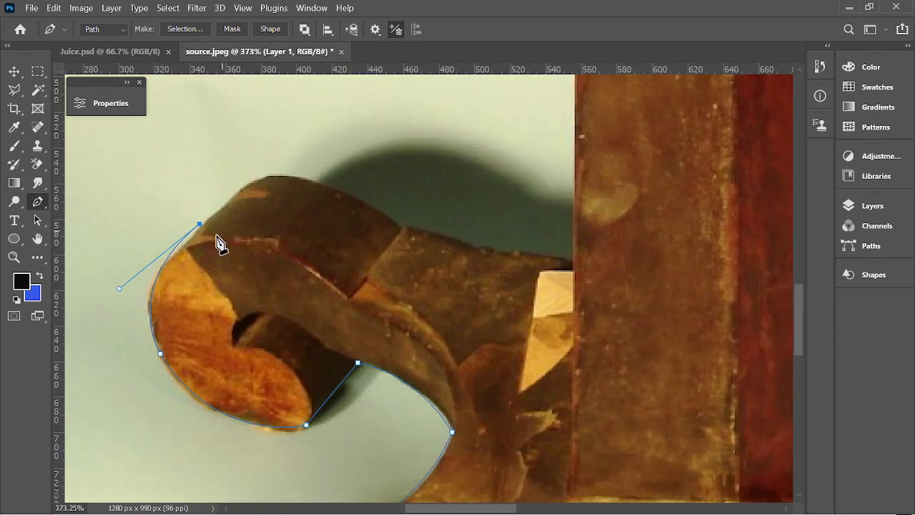
mouse_move(120, 289)
left_mouse_down()
mouse_move(113, 303)
mouse_move(116, 295)
left_mouse_up()
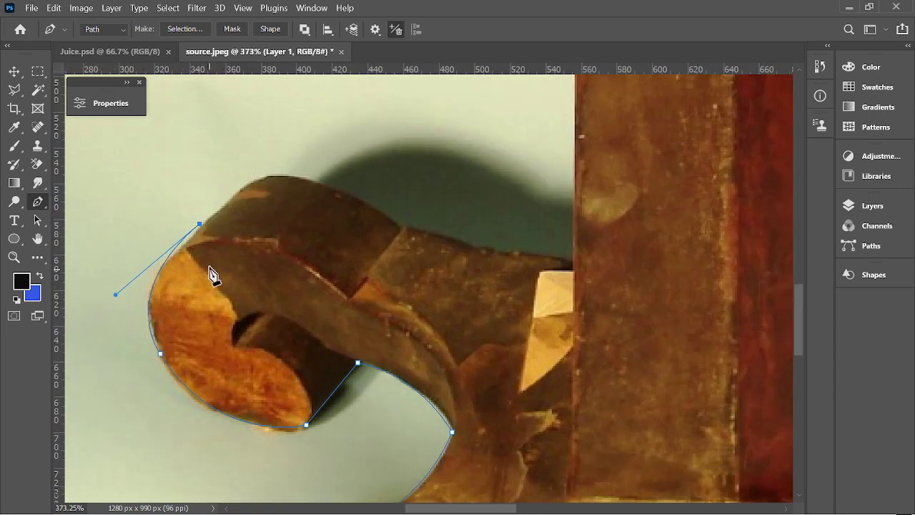
Extend the path over the back scroll's top and along its top edge to the pedestal.
left_click_drag(280, 176, 302, 178)
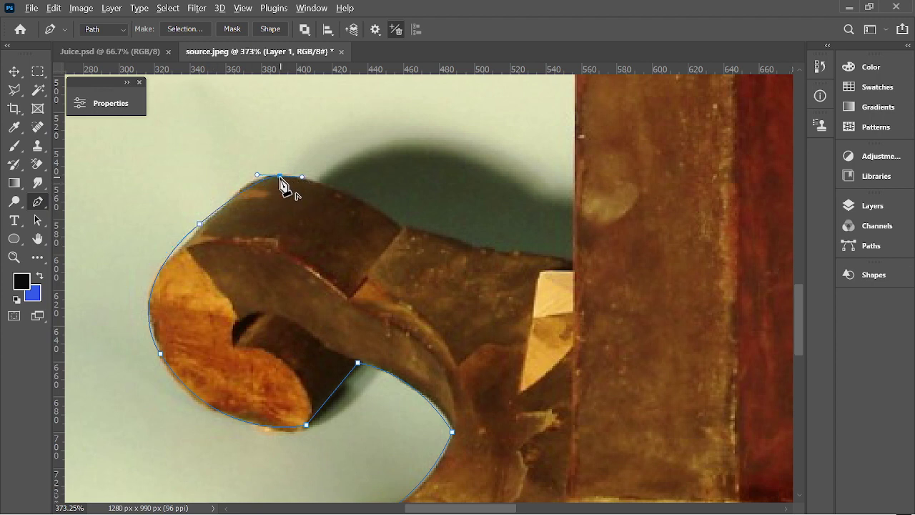
left_click(279, 175, "alt")
left_click_drag(405, 226, 426, 251)
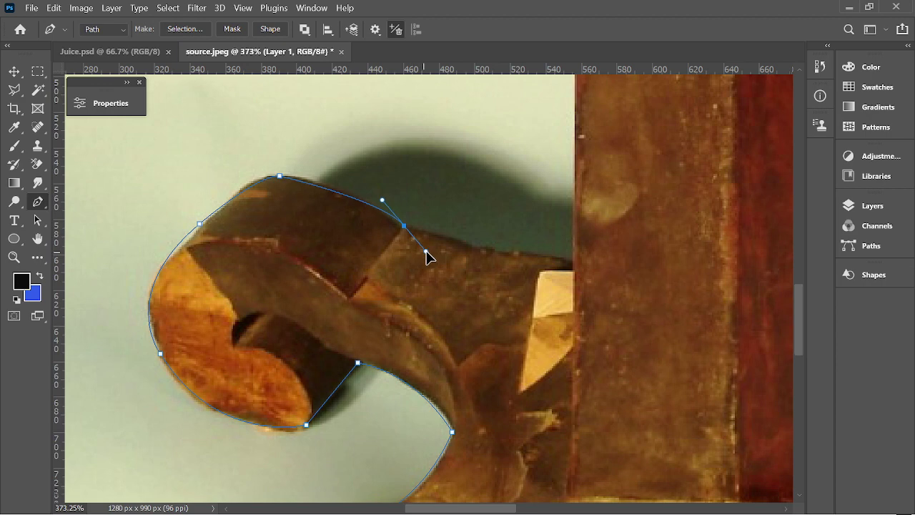
left_click(405, 226, "alt")
left_click_drag(573, 259, 605, 257)
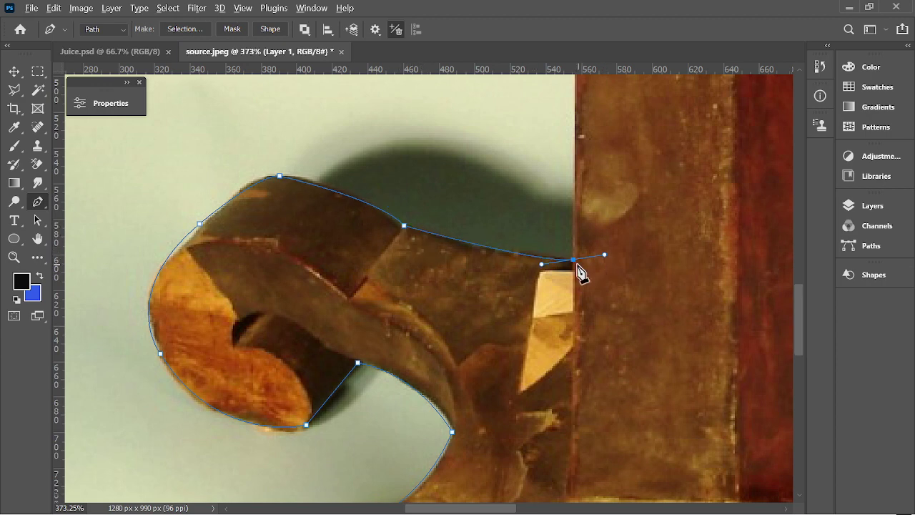
left_click(574, 260, "alt")
scroll(576, 266, "down", 3)
scroll(576, 266, "up", 1)
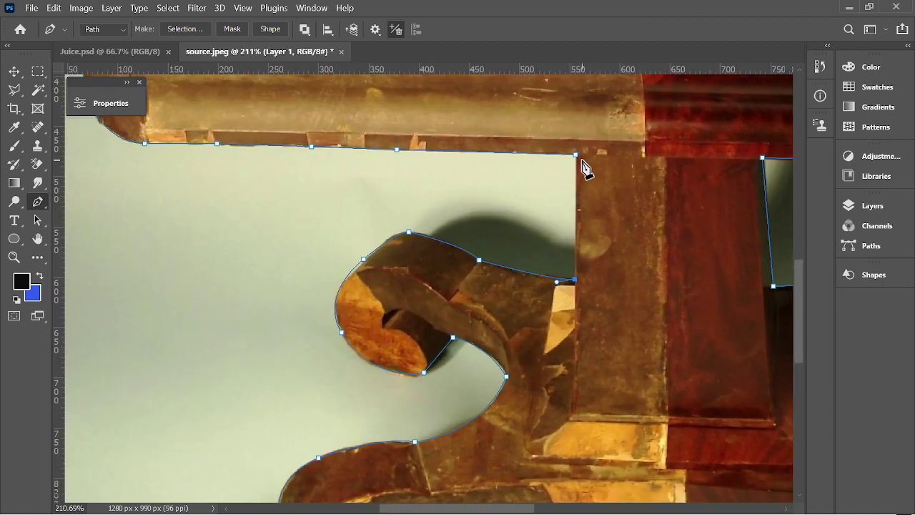
Zoom out to the whole outlined table and show the Layers panel with Layer 1 and Background.
scroll(559, 218, "down", 5)
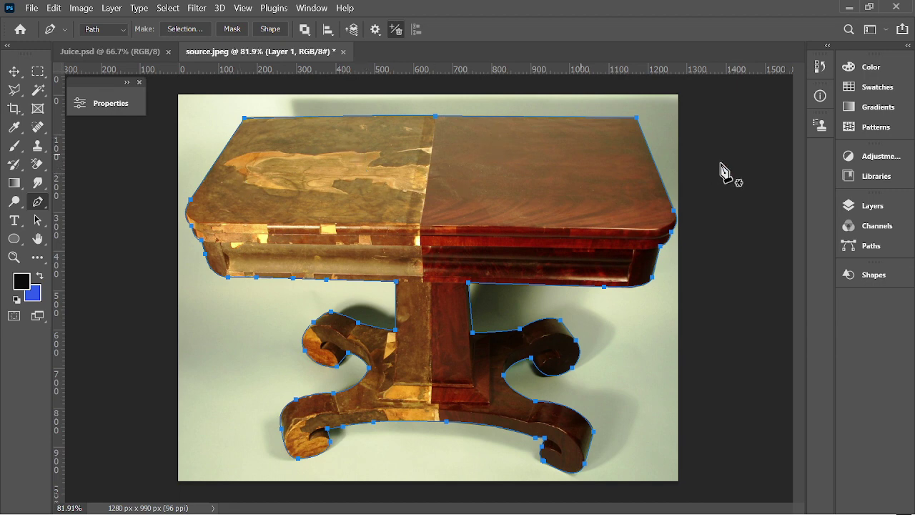
left_click(872, 205)
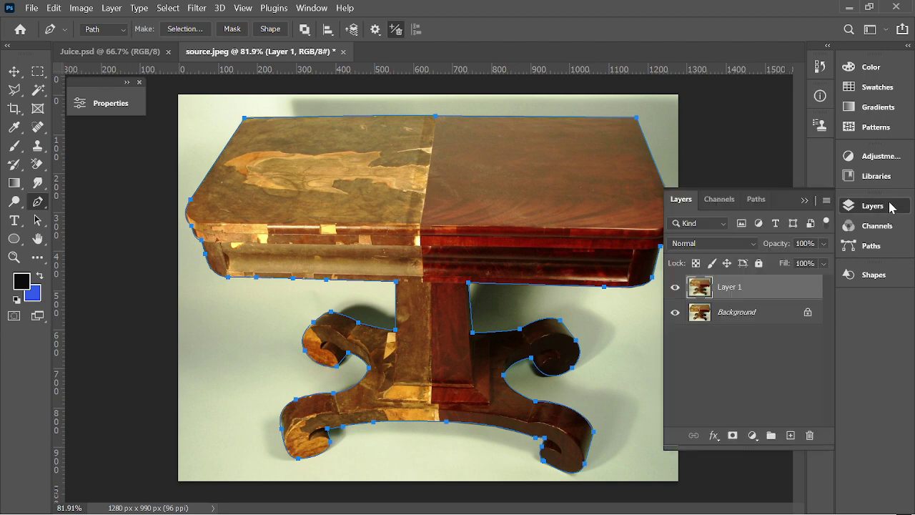
Save the work path as a named path in the Paths panel and display it over the table.
left_click(756, 201)
double_click(706, 227)
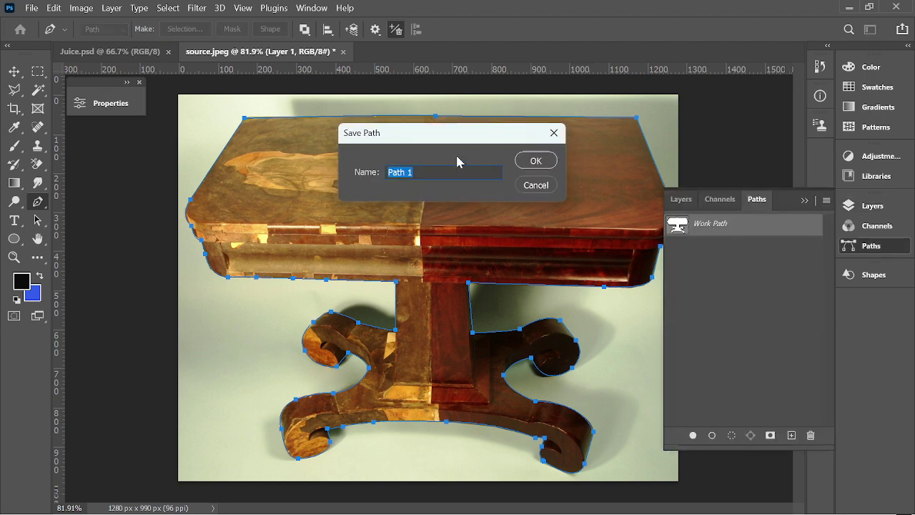
key("Return")
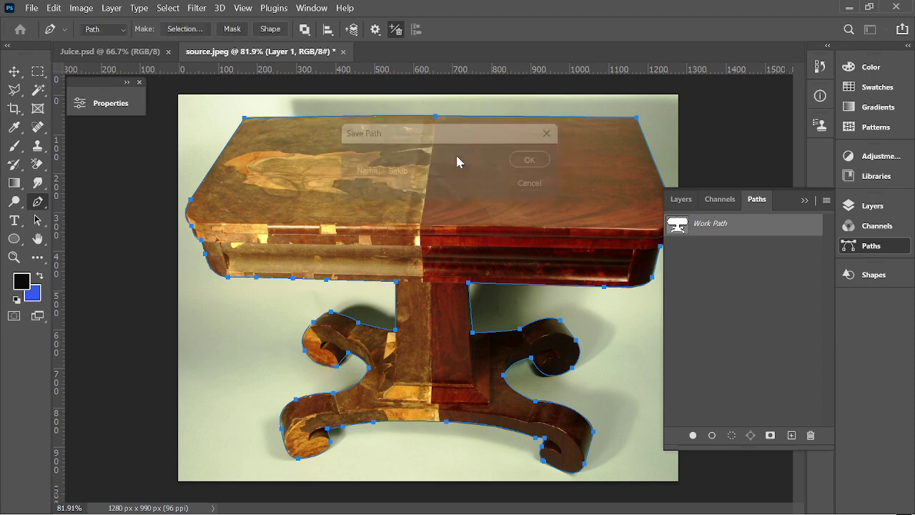
left_click(727, 232)
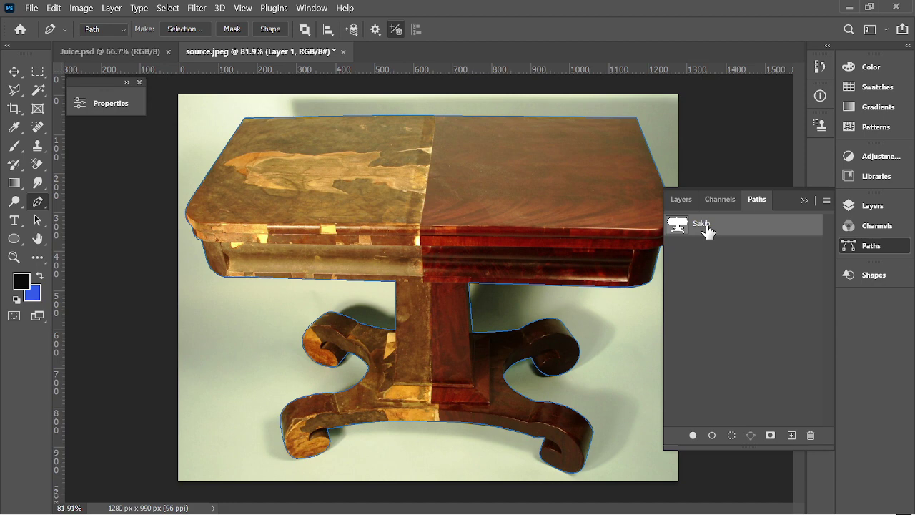
left_click(687, 200)
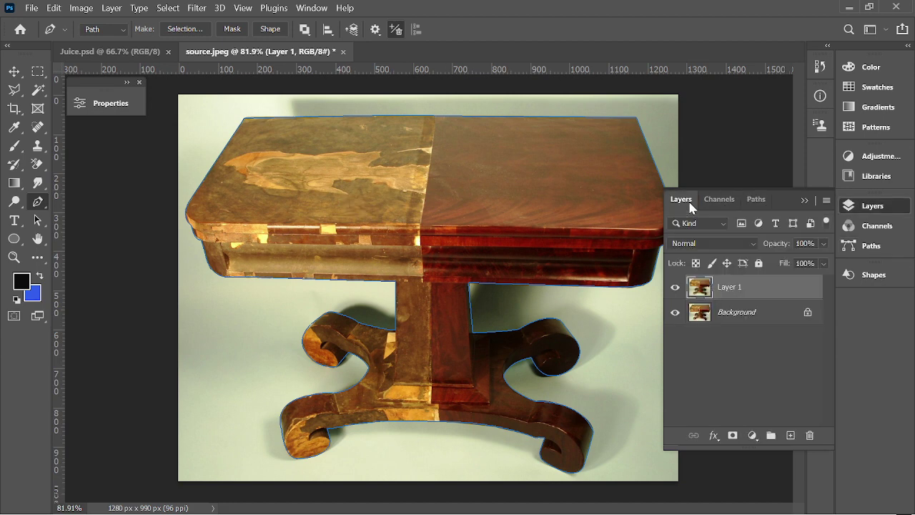
left_click(757, 200)
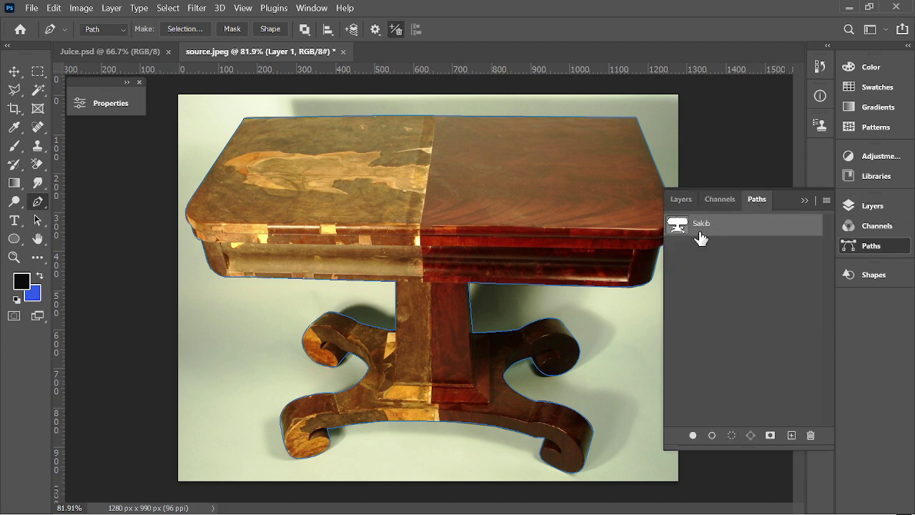
Make a selection from the saved table path with a 3-pixel feather radius, then zoom out.
right_click(377, 230)
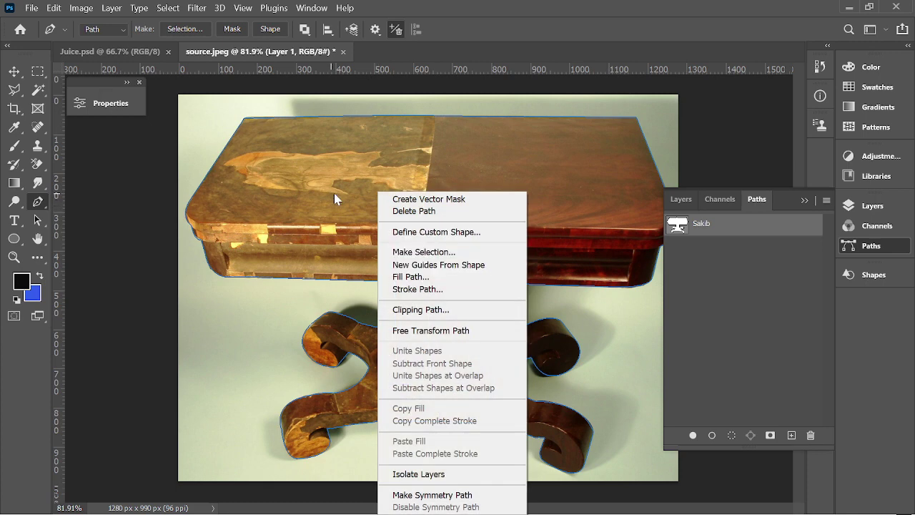
left_click(67, 206)
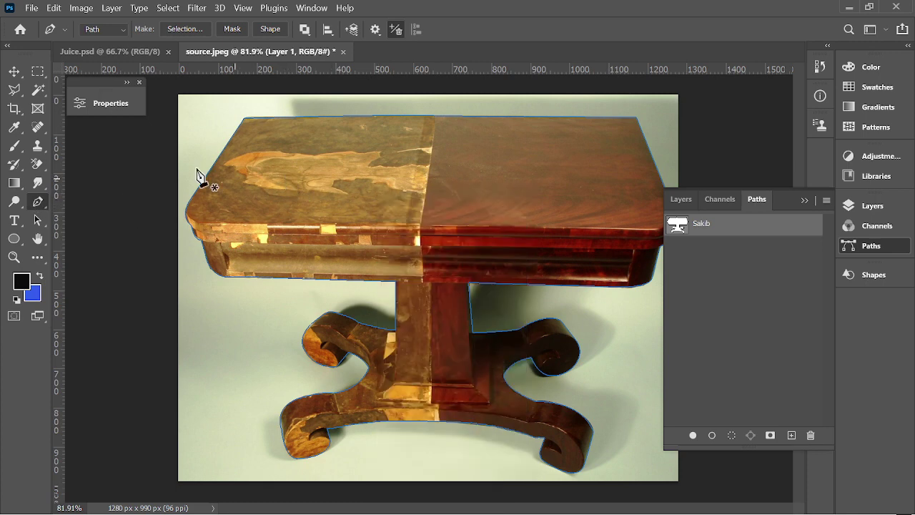
right_click(159, 161)
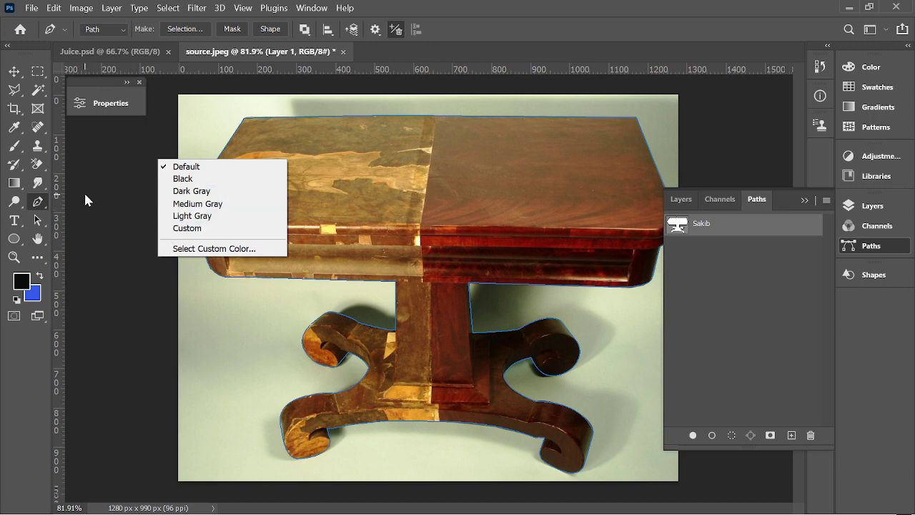
left_click(105, 196)
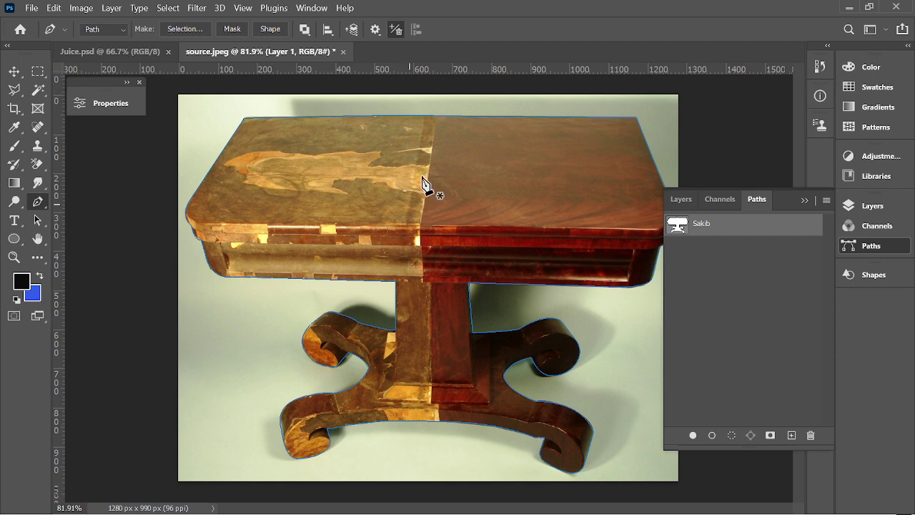
right_click(348, 185)
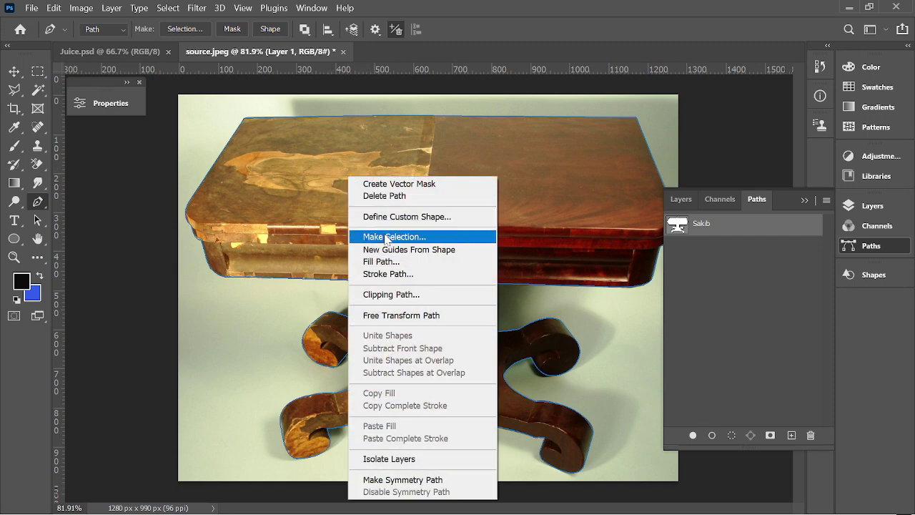
left_click(378, 235)
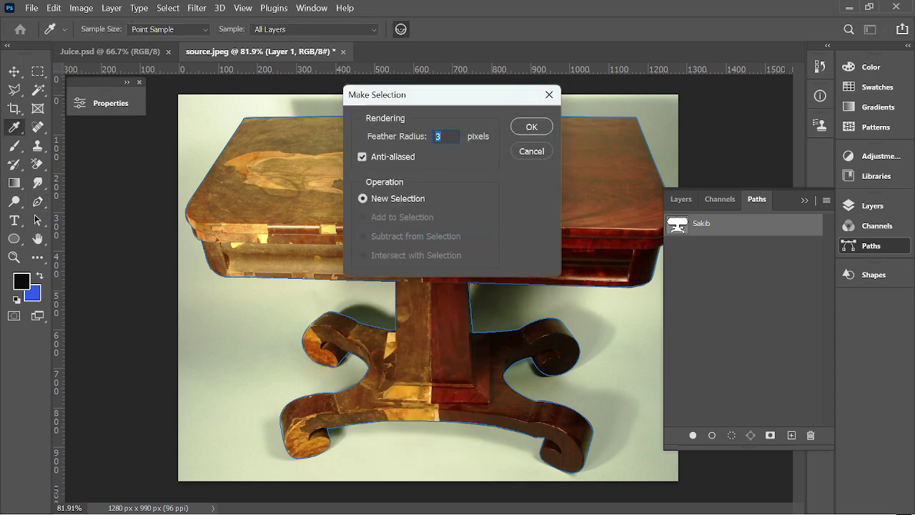
left_click(532, 129)
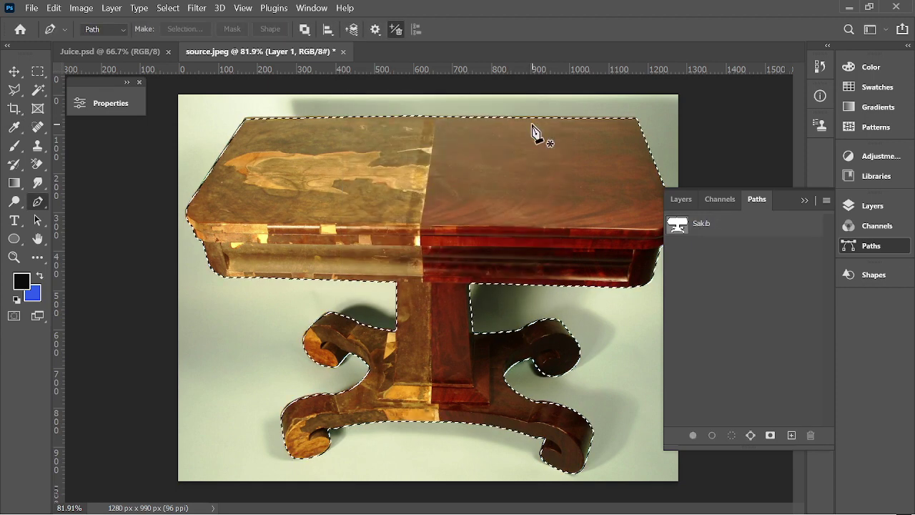
key("ctrl+minus")
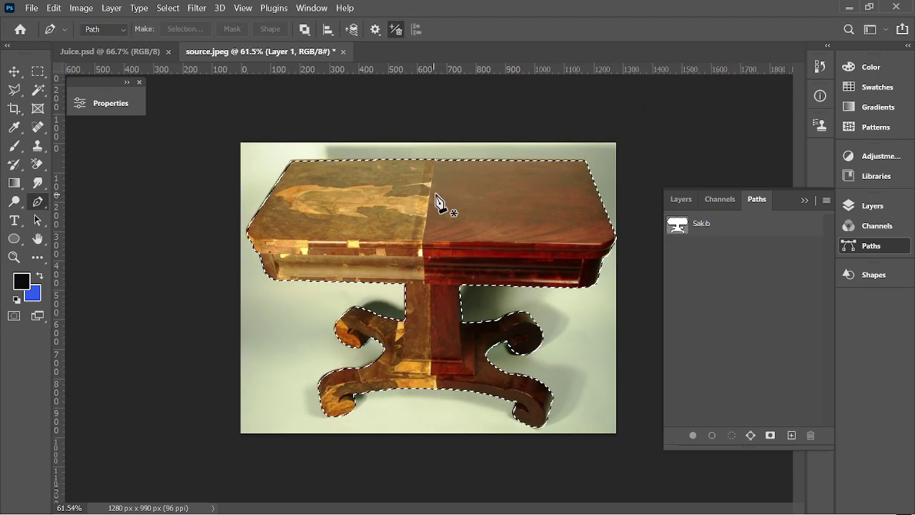
Copy the feathered table selection to Layer 2 with Ctrl+J and check the cut-out by toggling visibility.
left_click(681, 199)
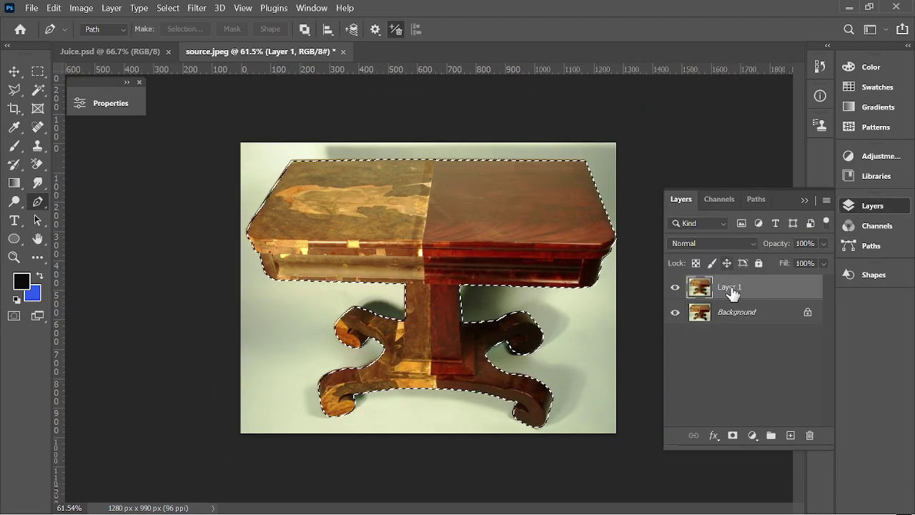
key("ctrl+j")
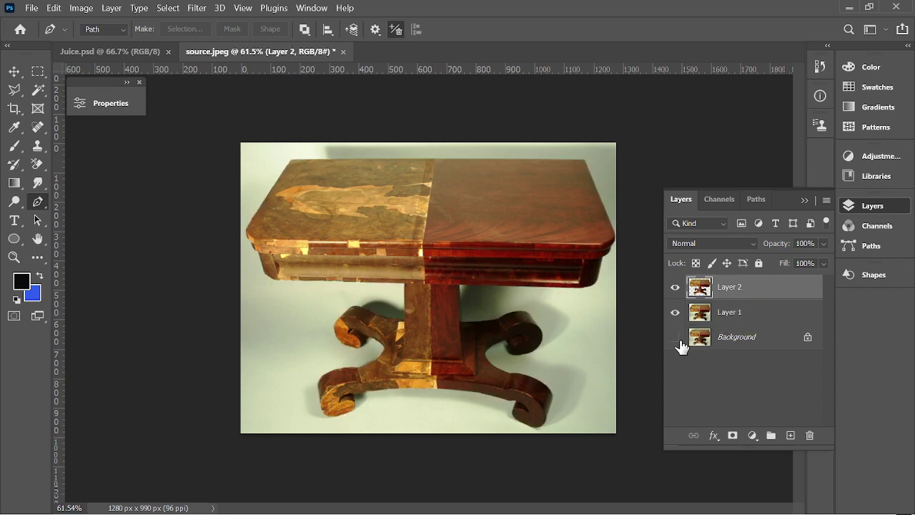
left_click(675, 313)
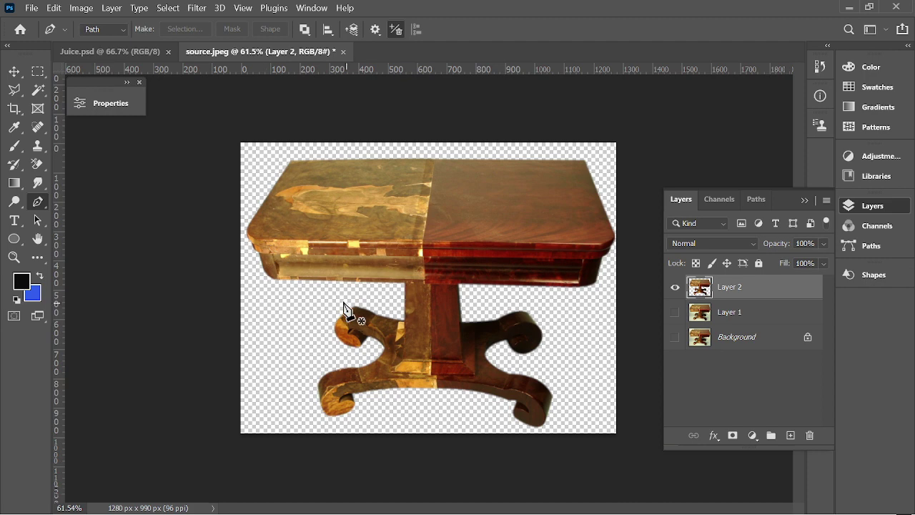
left_click(673, 339)
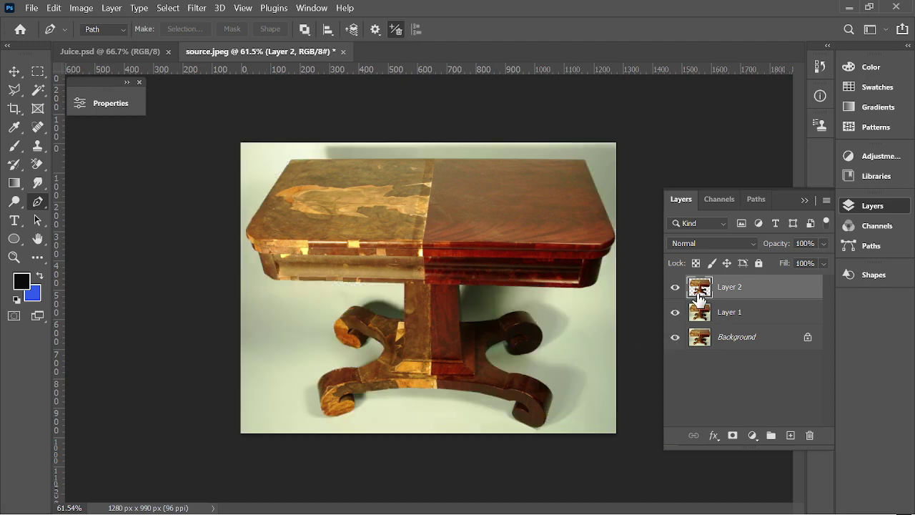
scroll(507, 245, "up", 1)
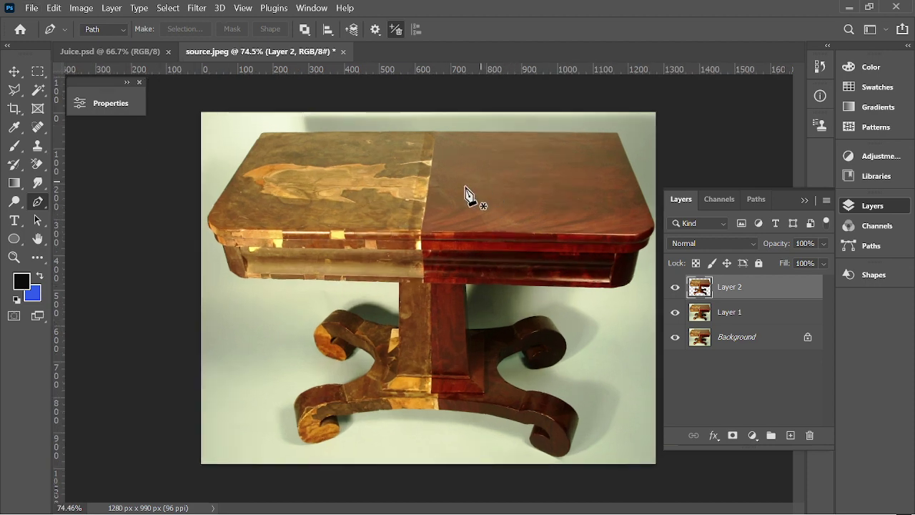
Deselect Layer 2 with the Move tool, zoom in, and pick the Spot Healing Brush.
left_click(14, 72)
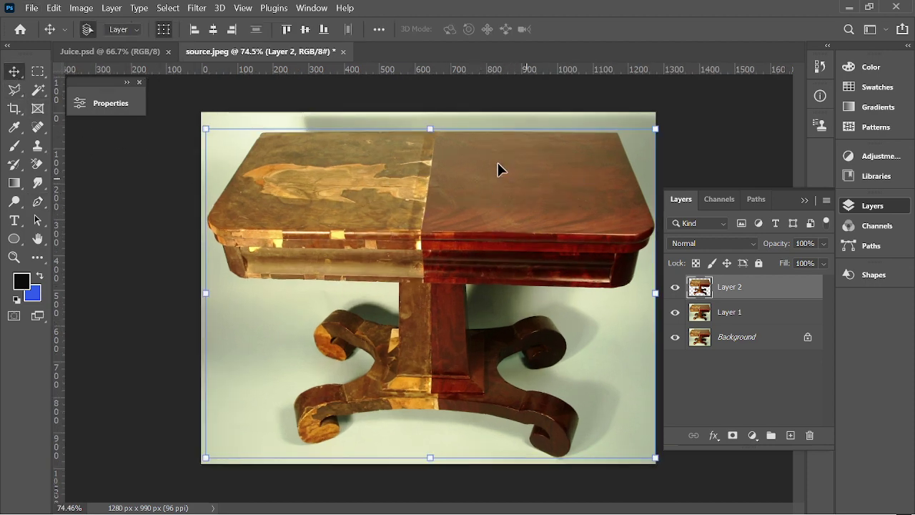
left_click(729, 145)
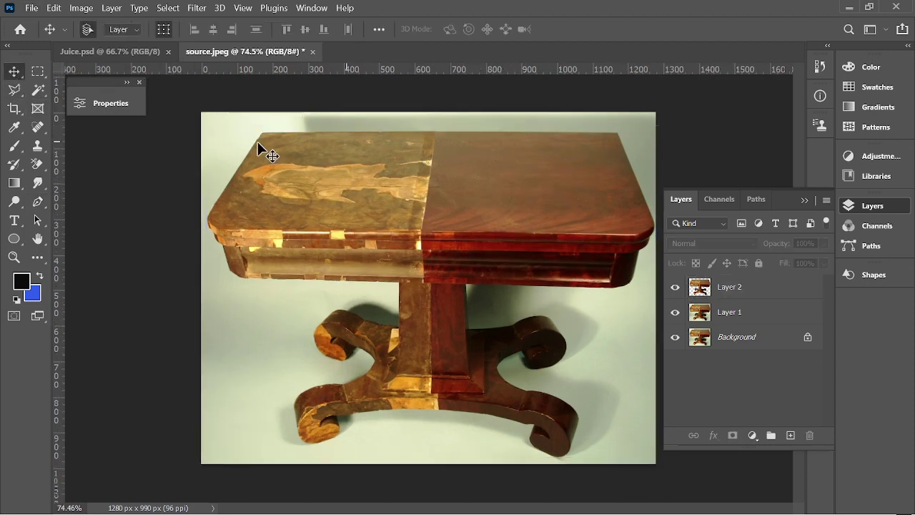
scroll(494, 157, "up", 1)
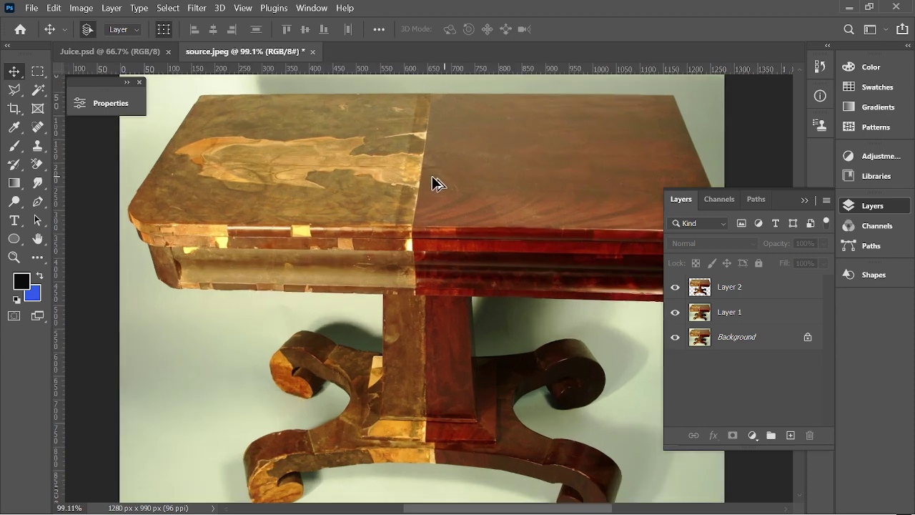
scroll(433, 179, "up", 1)
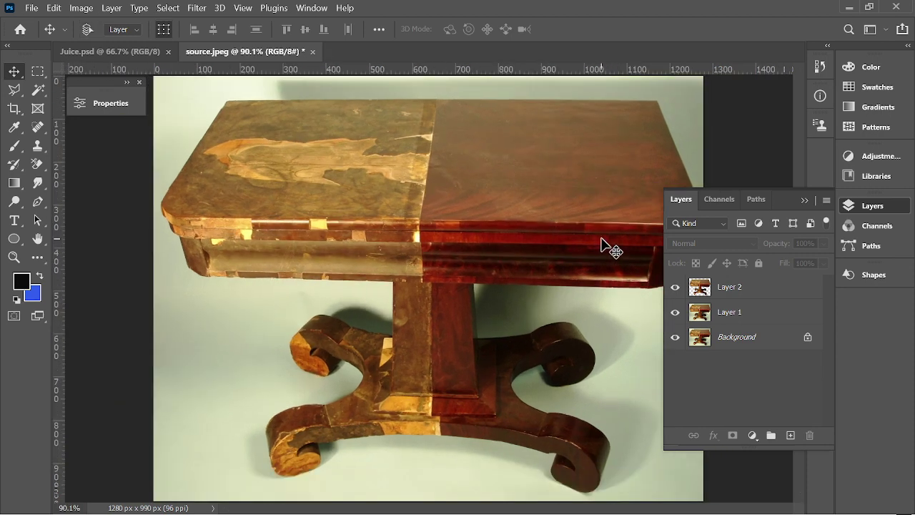
left_click(38, 128)
On Layer 2, spot-heal two marks on the front apron, then shrink the brush.
left_click(72, 128)
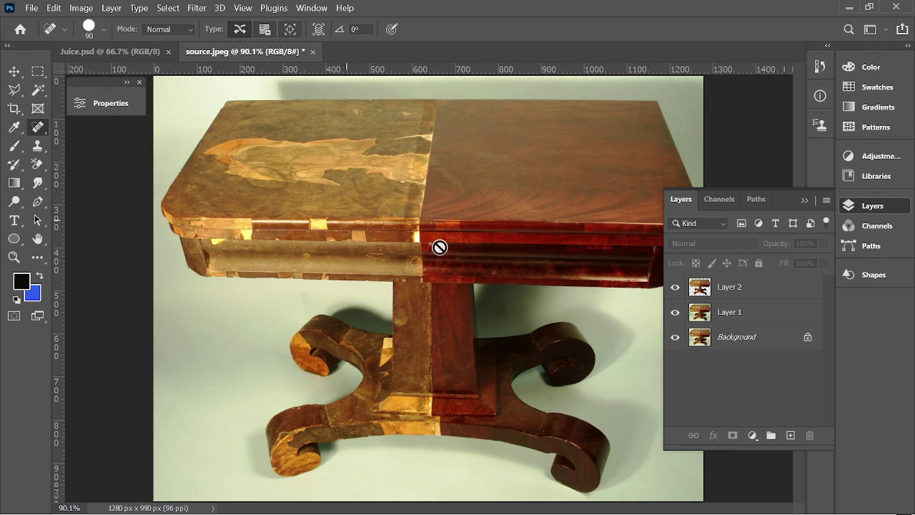
left_click(702, 289)
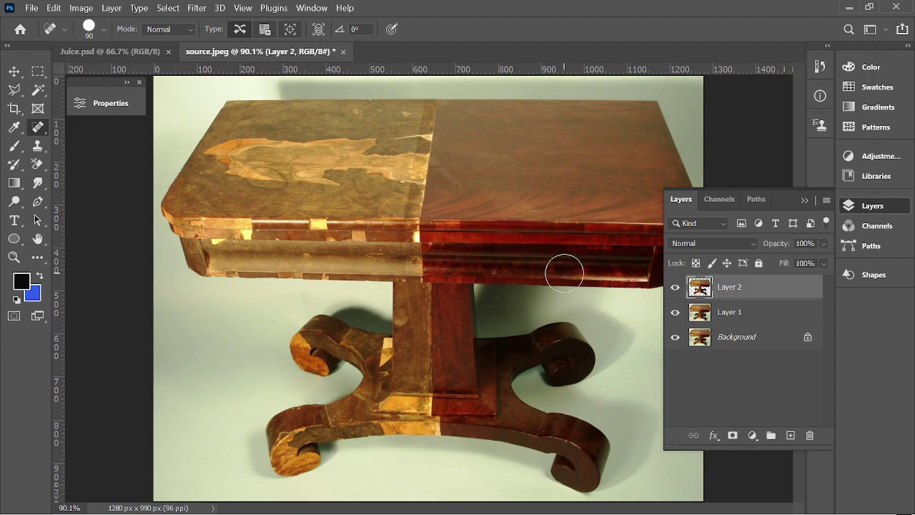
left_click(576, 269)
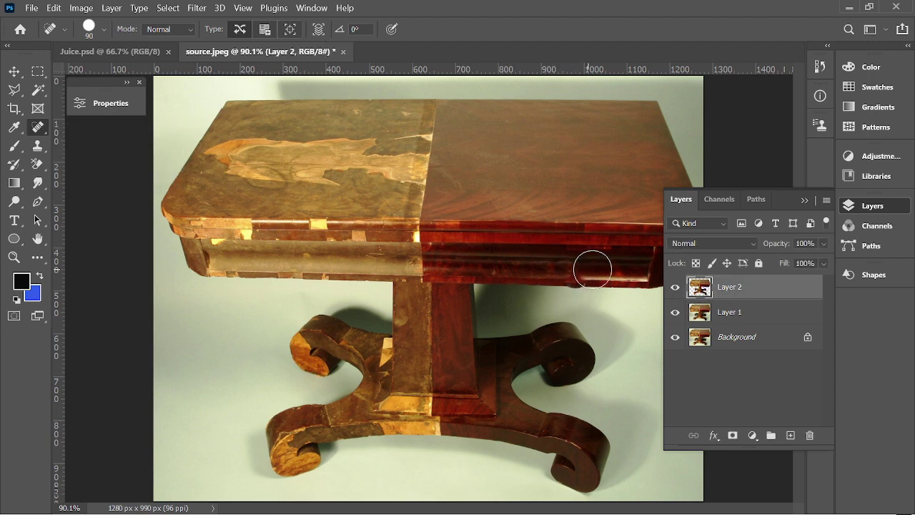
left_click(605, 269)
key("bracketleft")
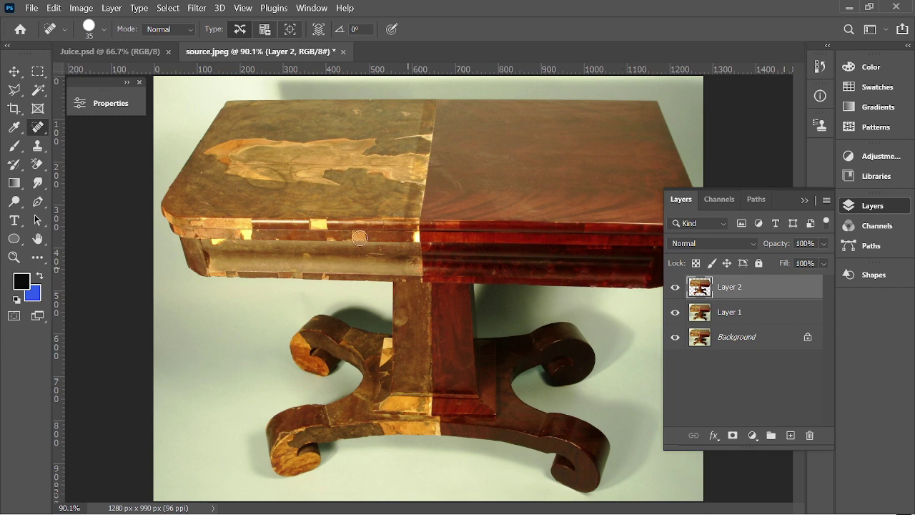
Heal the dark seam spot and marks along the rail's lower edge, undoing the last heals.
left_click(432, 250)
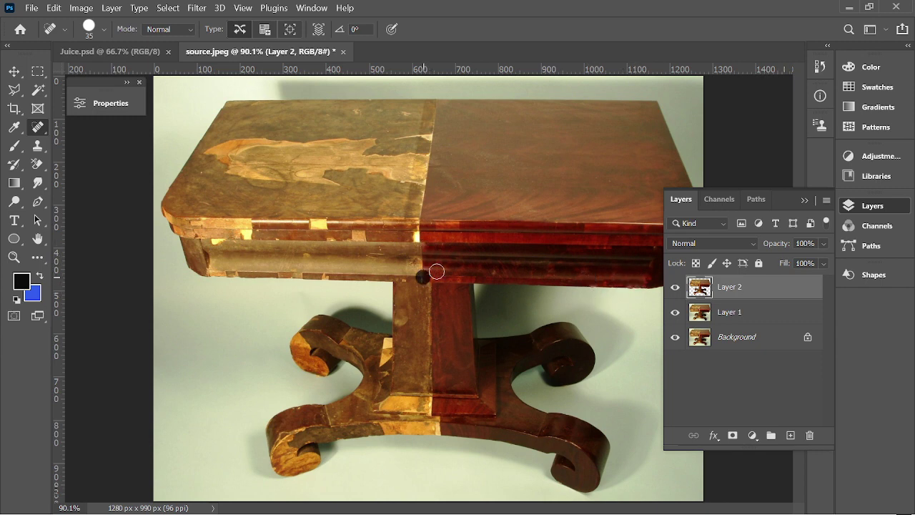
scroll(306, 287, "up", 5)
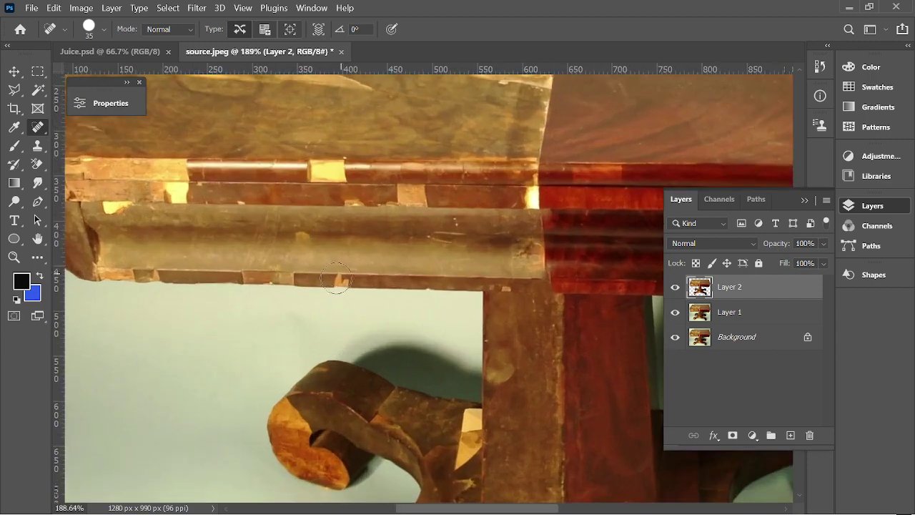
left_click(341, 274)
left_click(268, 273)
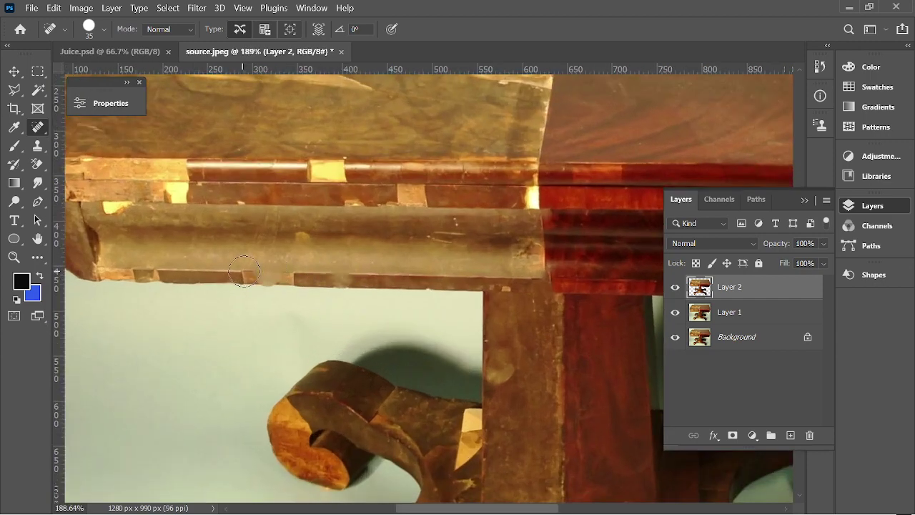
left_click(249, 271)
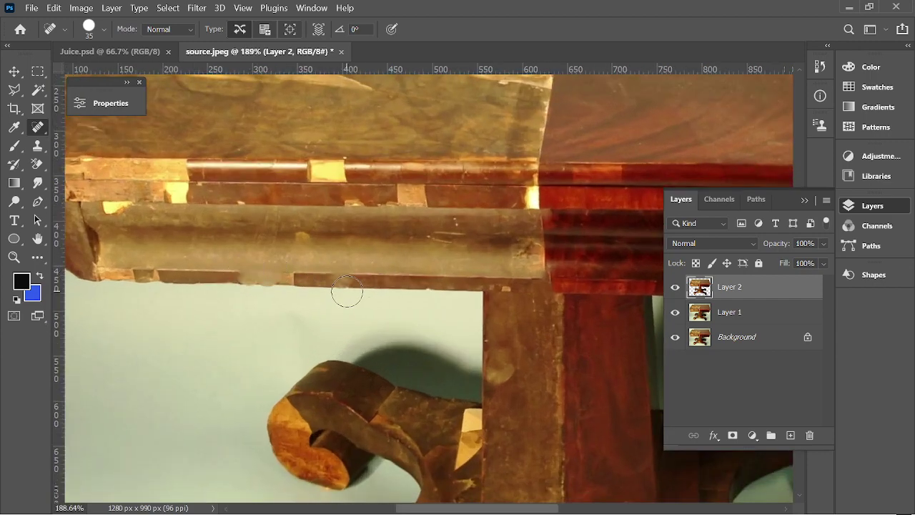
key("ctrl+z")
key("ctrl+z")
key("ctrl+z")
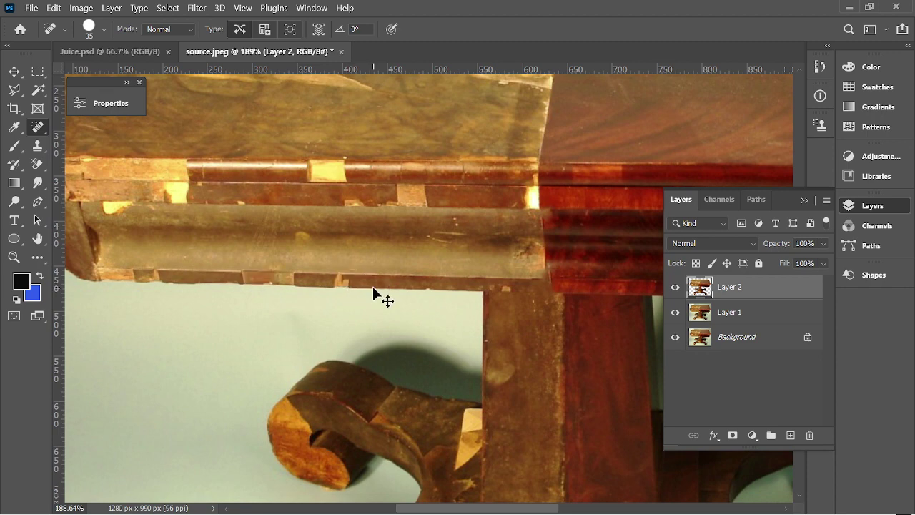
scroll(312, 253, "down", 3)
left_click_drag(741, 321, 706, 291)
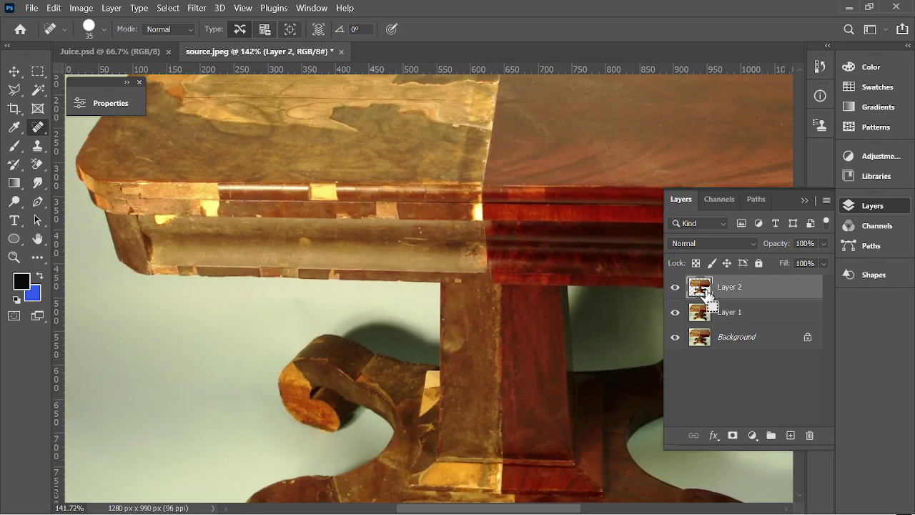
left_click(700, 287, "ctrl")
scroll(347, 282, "down", 3)
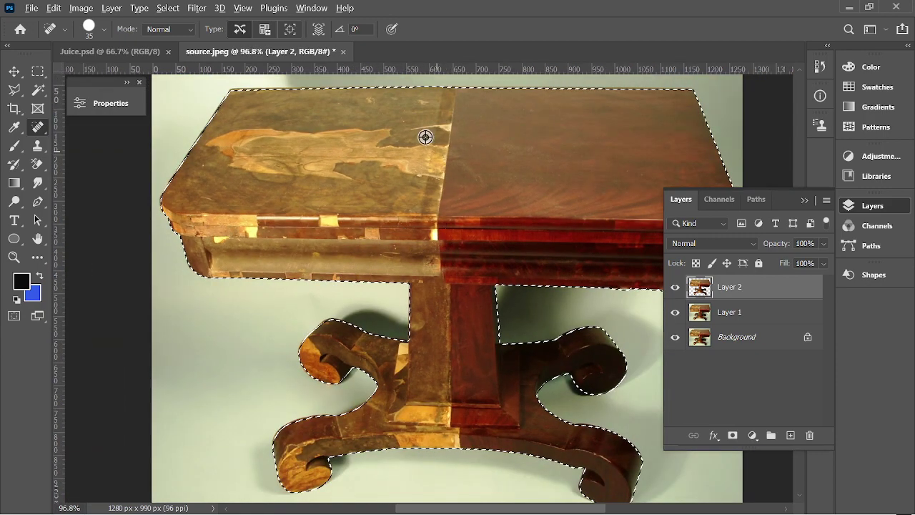
scroll(443, 126, "up", 3)
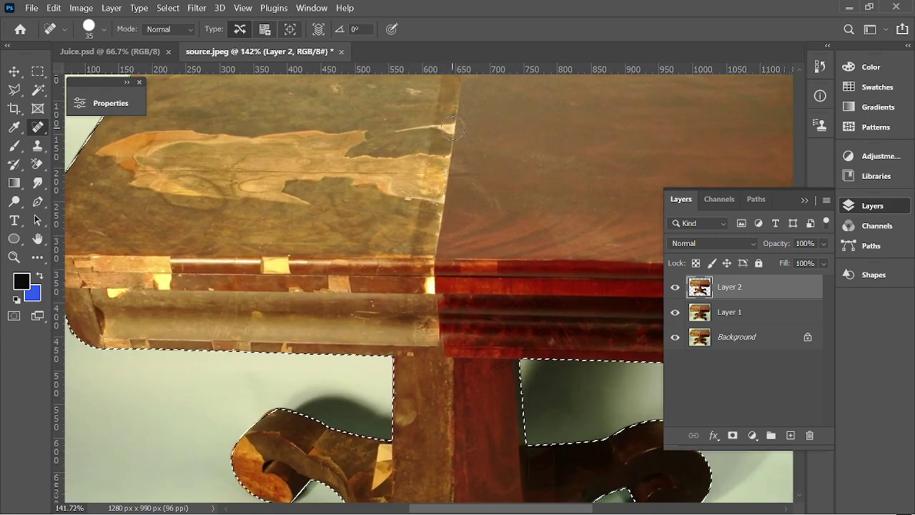
scroll(452, 181, "down", 3)
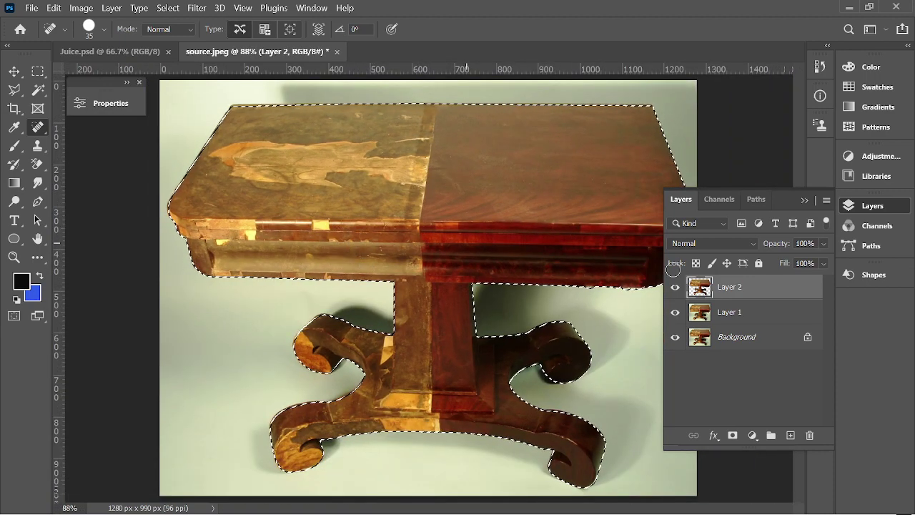
Spot-heal the dark blemish on the right apron moulding, then show the healing tool group's other tools.
scroll(604, 229, "up", 3)
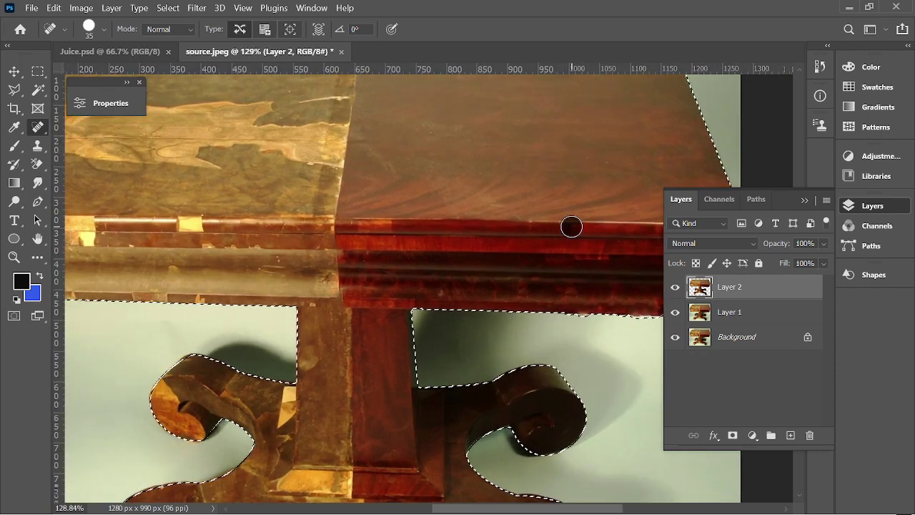
left_click(401, 229)
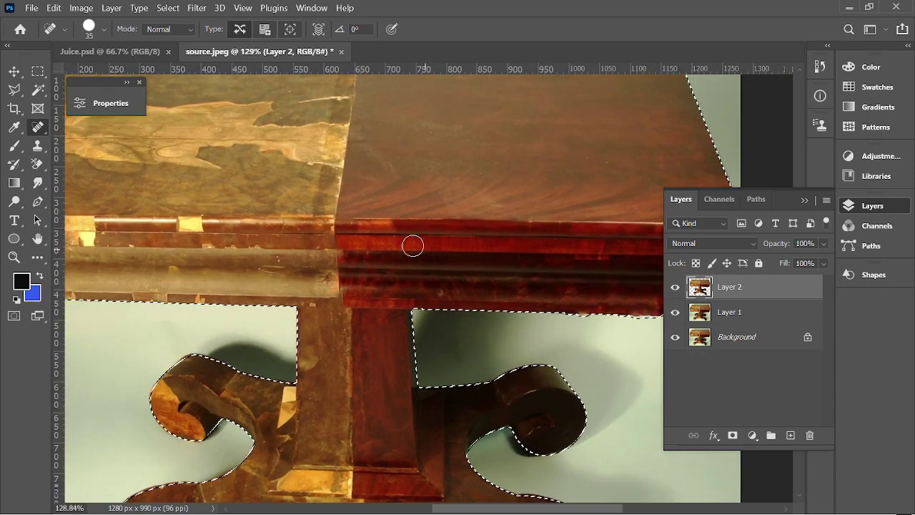
scroll(474, 276, "down", 3)
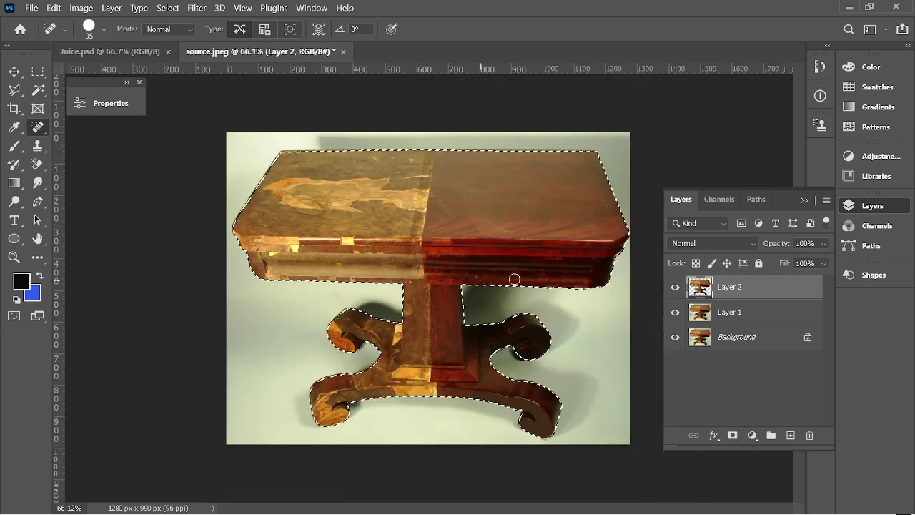
scroll(580, 153, "up", 2)
scroll(555, 208, "up", 2)
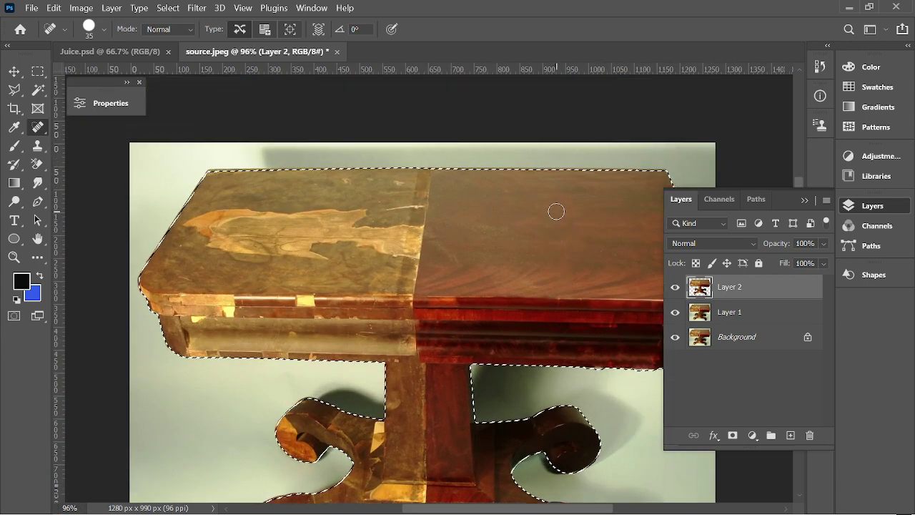
scroll(555, 210, "right", 2)
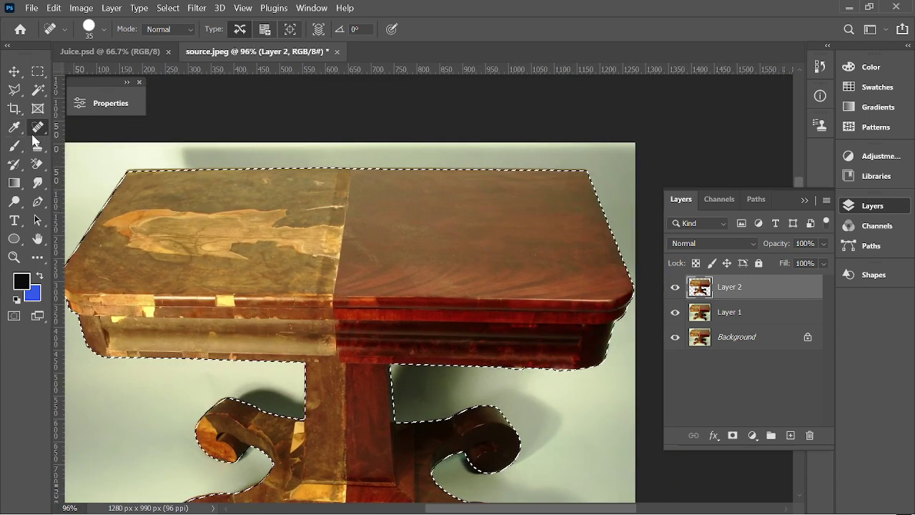
right_click(42, 130)
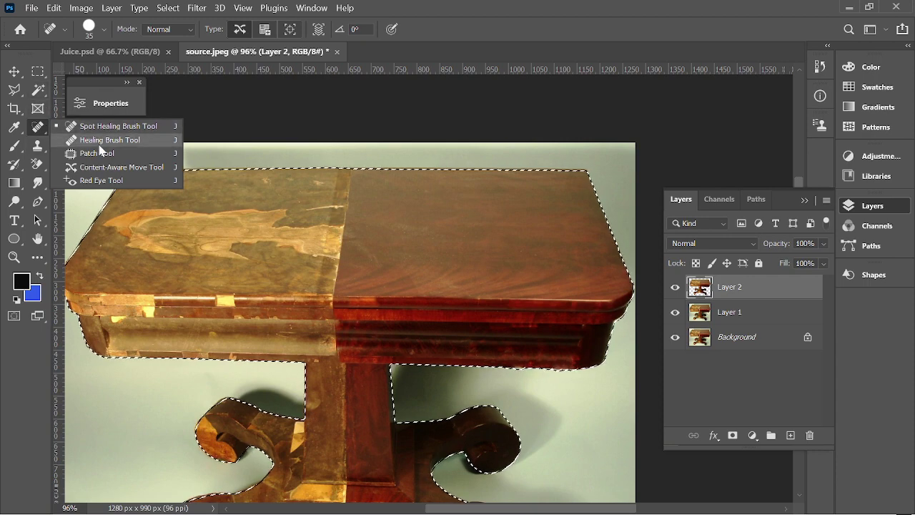
Switch to the Clone Stamp at size 125, sample mahogany grain, and paint along the tabletop seam.
left_click(39, 148)
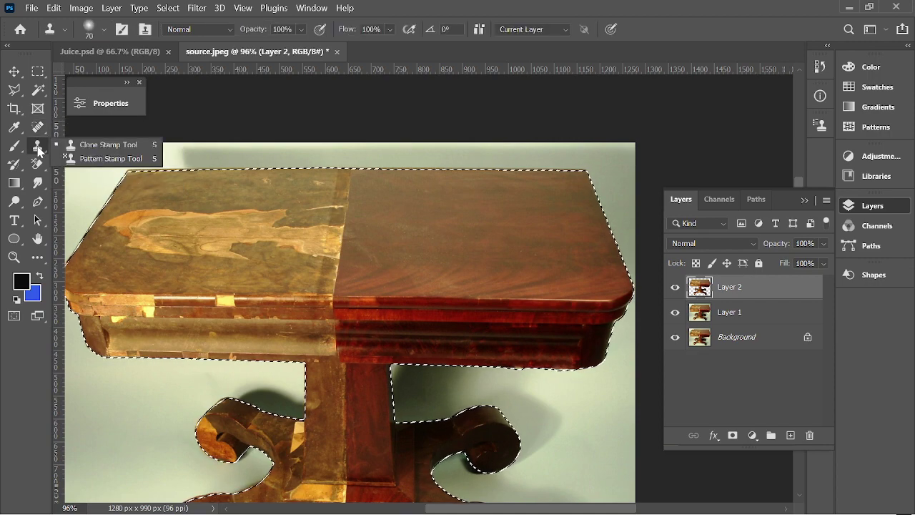
left_click(71, 148)
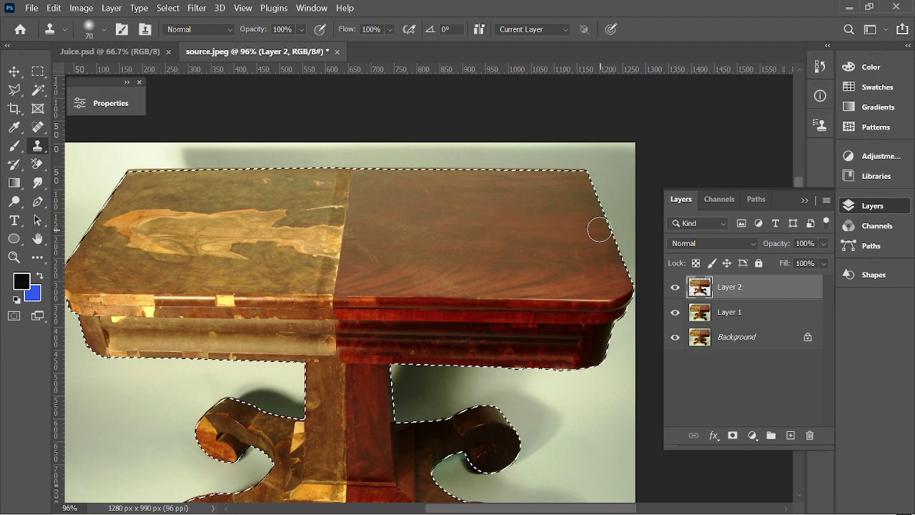
key("bracketright")
key("bracketright")
key("bracketright")
key("bracketright")
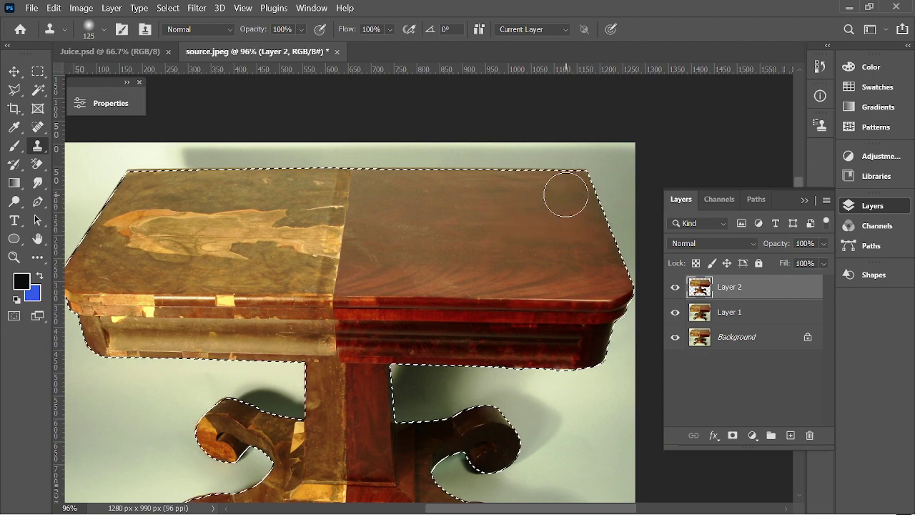
left_click(380, 193, "alt")
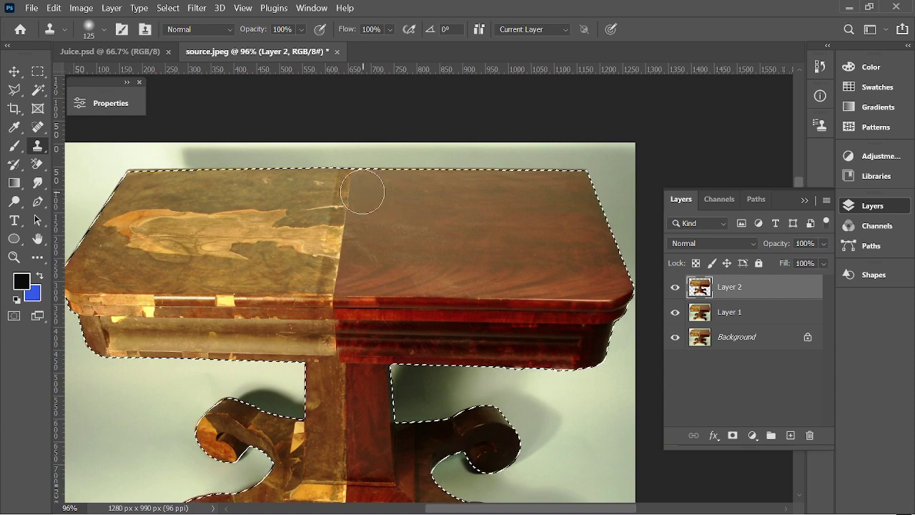
mouse_move(362, 191)
left_mouse_down()
mouse_move(344, 183)
mouse_move(347, 167)
left_mouse_up()
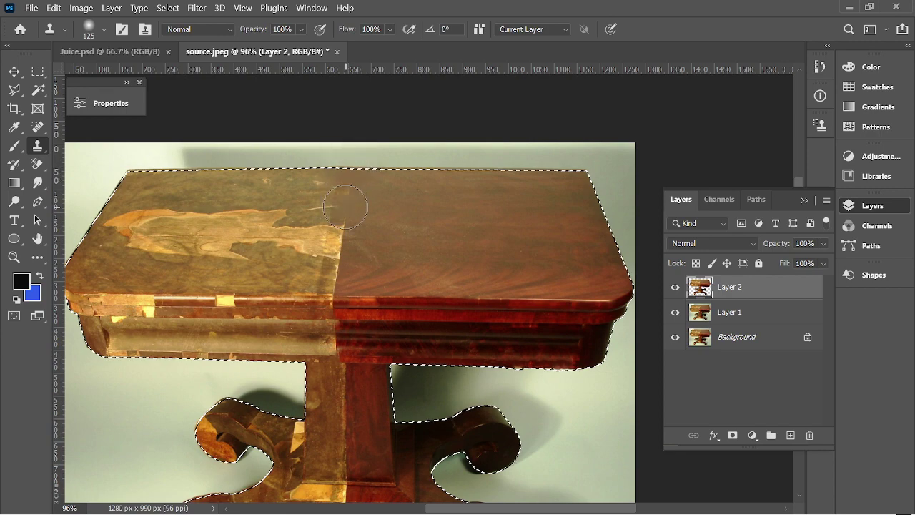
scroll(352, 203, "down", 1)
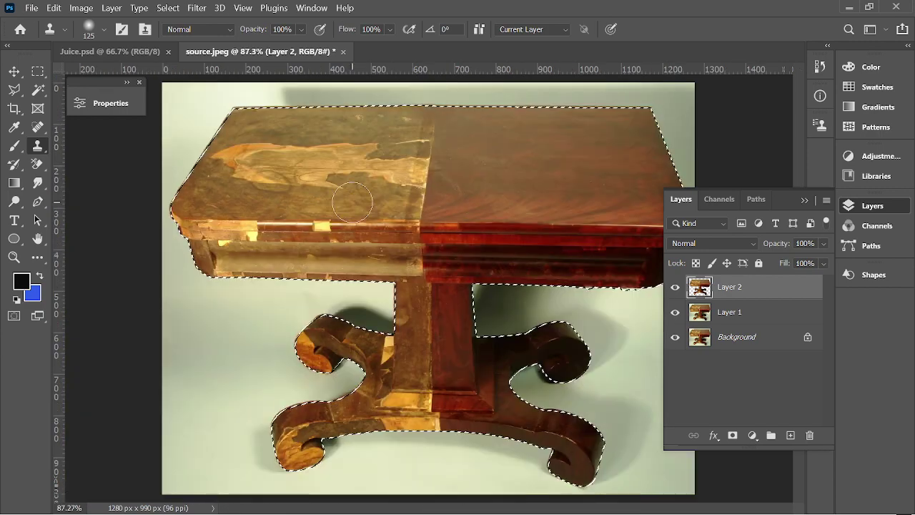
scroll(443, 143, "up", 4)
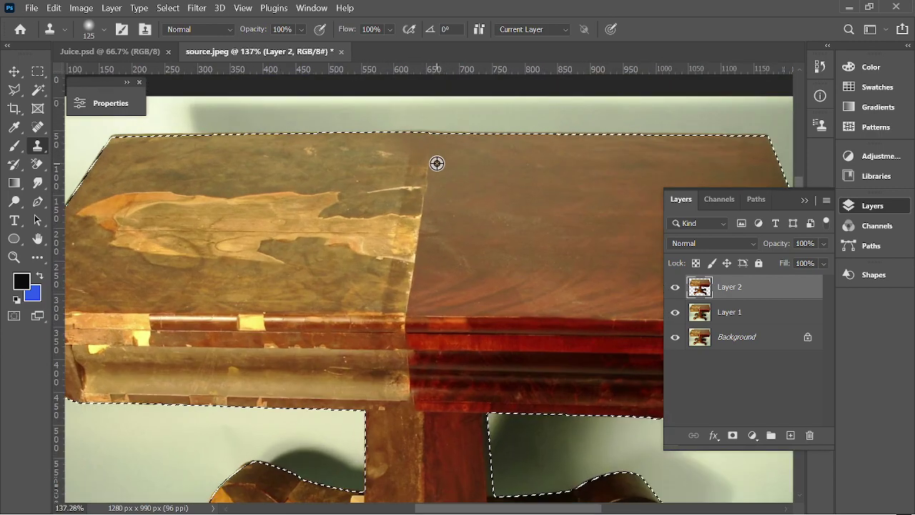
Clone grain over the greenish and grey tabletop patches and across the top-left area, resampling twice.
mouse_move(429, 163)
left_mouse_down()
mouse_move(457, 161)
mouse_move(418, 169)
mouse_move(409, 285)
mouse_move(386, 153)
left_mouse_up()
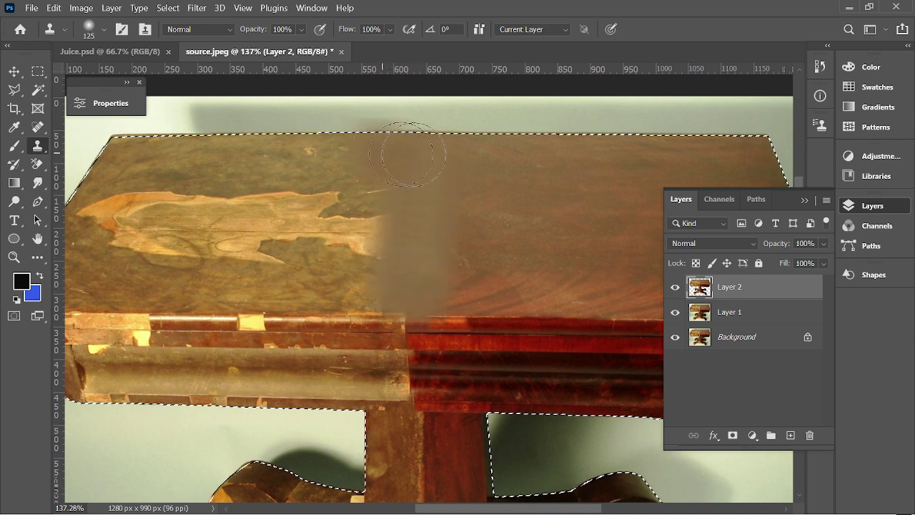
left_click_drag(506, 174, 414, 163)
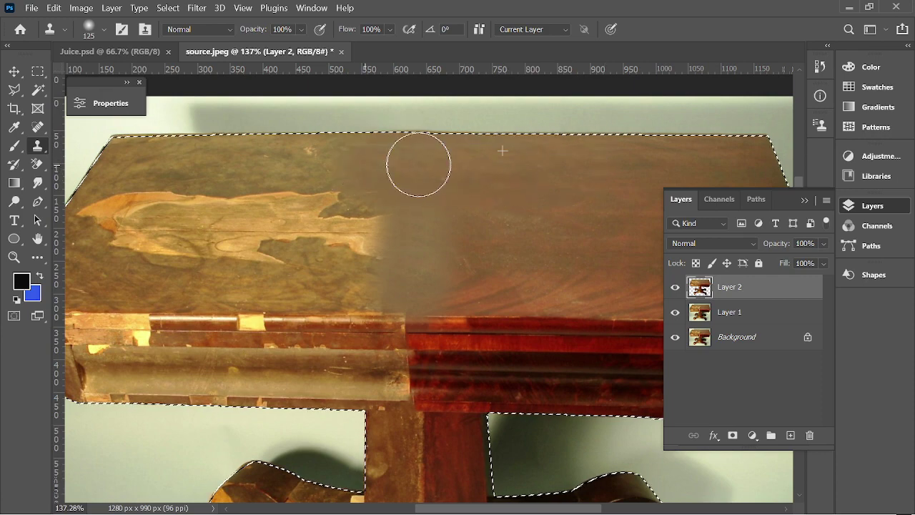
scroll(402, 159, "down", 2)
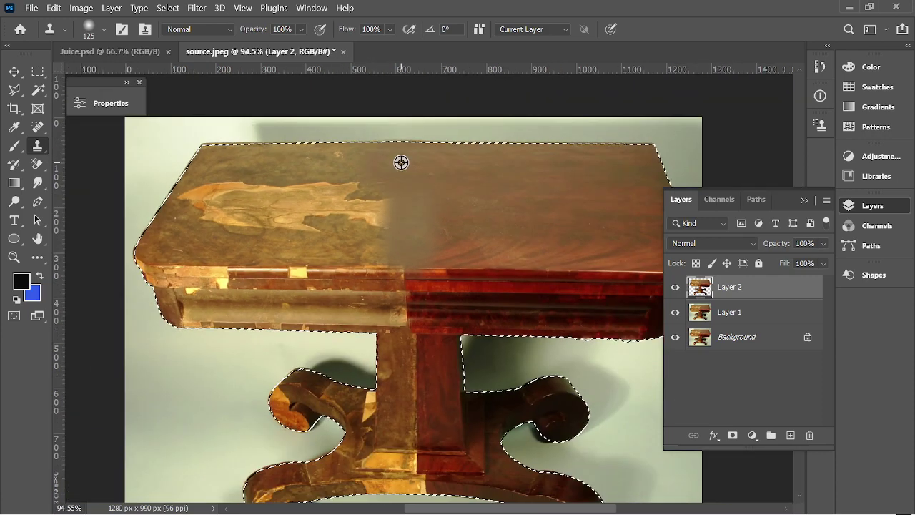
left_click(588, 166, "alt")
left_click_drag(522, 169, 302, 153)
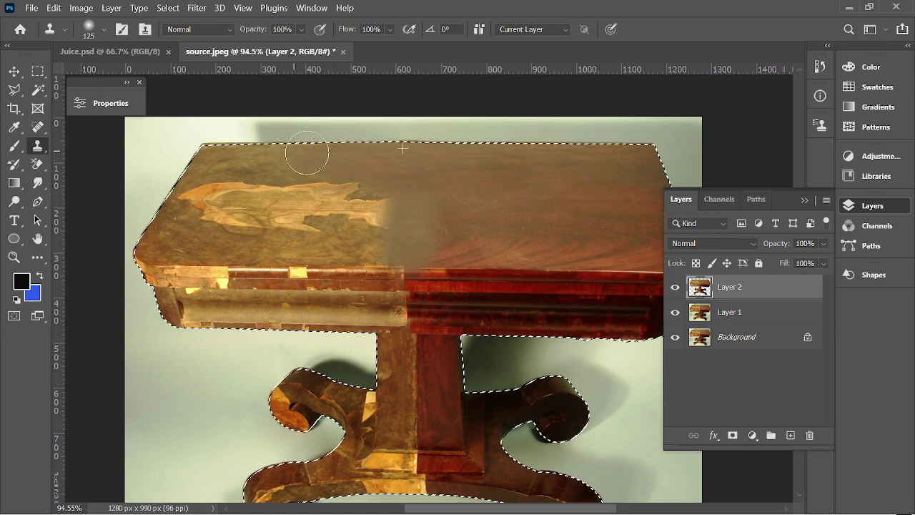
left_click(613, 172, "alt")
mouse_move(521, 168)
left_mouse_down()
mouse_move(379, 170)
mouse_move(390, 183)
mouse_move(361, 181)
mouse_move(421, 195)
mouse_move(370, 216)
mouse_move(441, 227)
mouse_move(386, 236)
mouse_move(417, 243)
mouse_move(348, 236)
mouse_move(339, 214)
mouse_move(346, 198)
mouse_move(266, 159)
mouse_move(198, 167)
mouse_move(195, 178)
mouse_move(323, 197)
mouse_move(270, 230)
mouse_move(260, 212)
mouse_move(197, 208)
mouse_move(383, 243)
mouse_move(318, 245)
left_mouse_up()
left_click(551, 186, "alt")
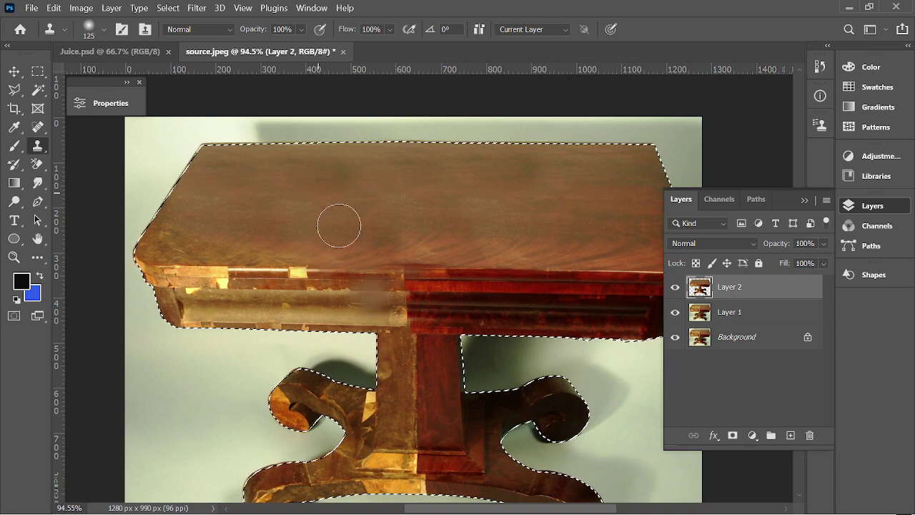
Clone tabletop grain leftward from top-right sources across the whole top.
left_click_drag(278, 236, 201, 217)
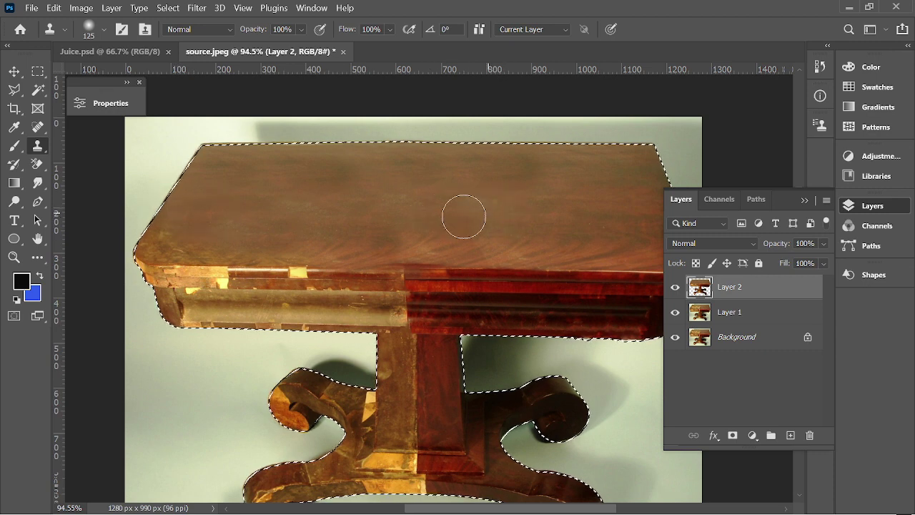
mouse_move(461, 214)
left_mouse_down()
mouse_move(259, 241)
mouse_move(159, 239)
left_mouse_up()
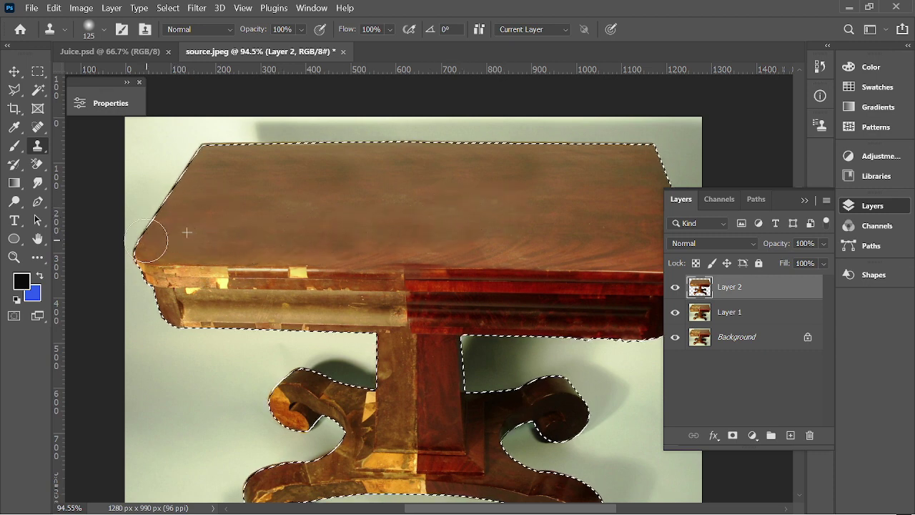
left_click(588, 190, "alt")
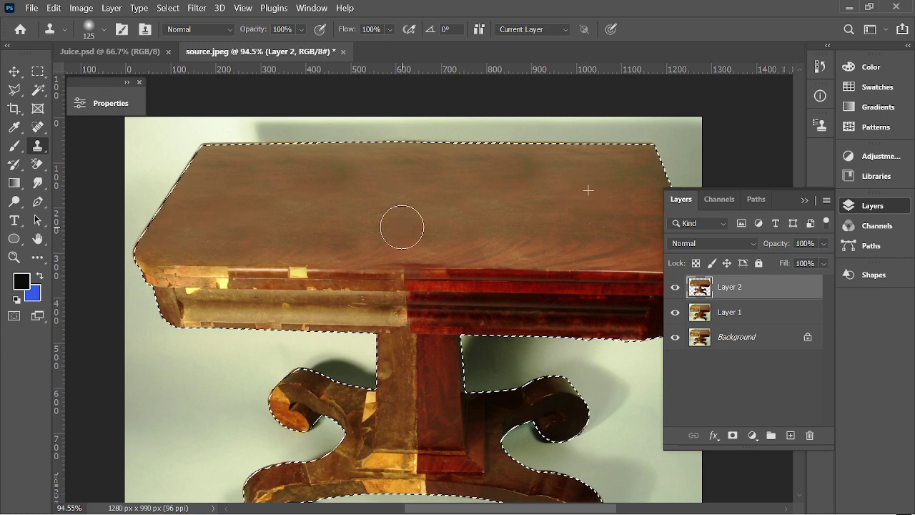
left_click_drag(400, 225, 180, 249)
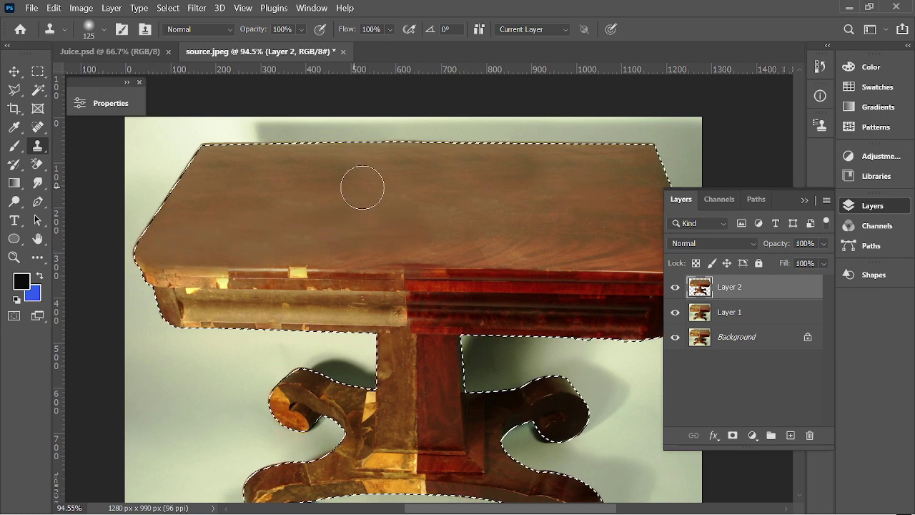
left_click(598, 247, "alt")
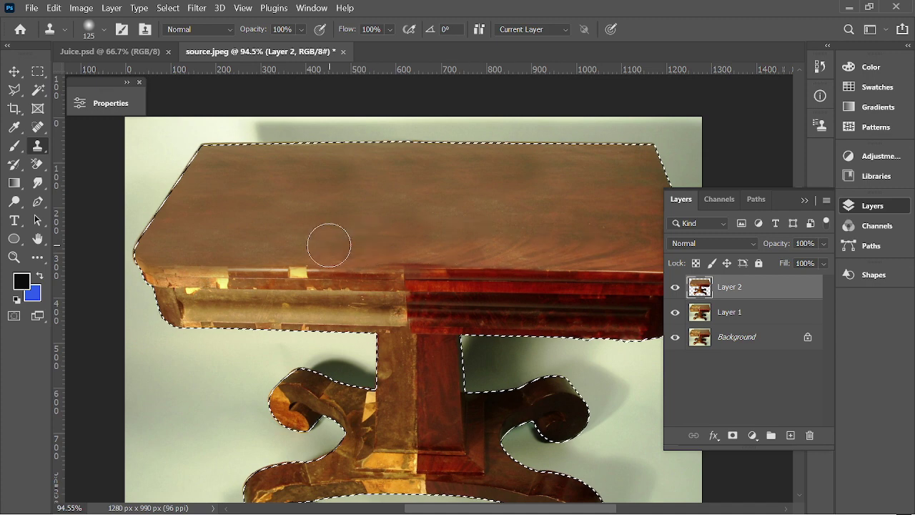
mouse_move(326, 243)
left_mouse_down()
mouse_move(162, 239)
mouse_move(184, 227)
mouse_move(328, 227)
mouse_move(340, 214)
mouse_move(215, 215)
mouse_move(403, 182)
mouse_move(327, 164)
left_mouse_up()
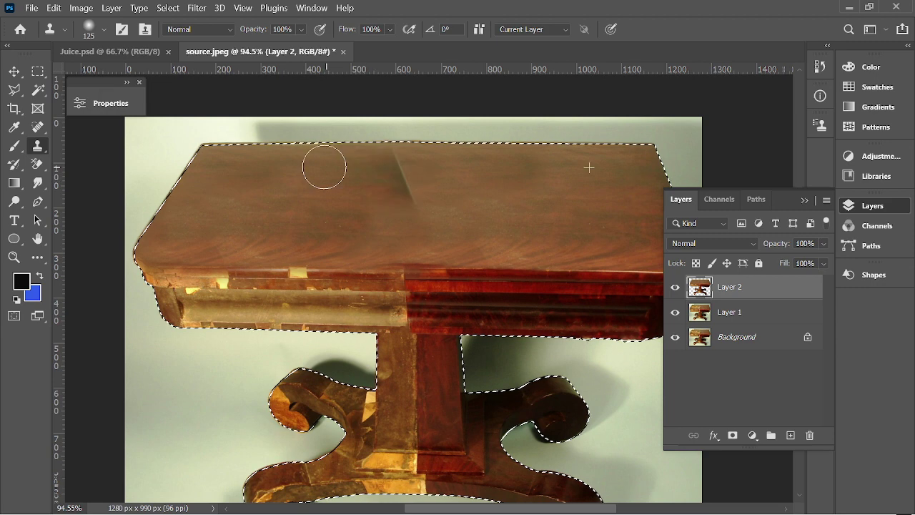
Undo a bad stroke, then re-clone the front edge and clear the dark streak.
key("ctrl+z")
left_click(541, 241, "alt")
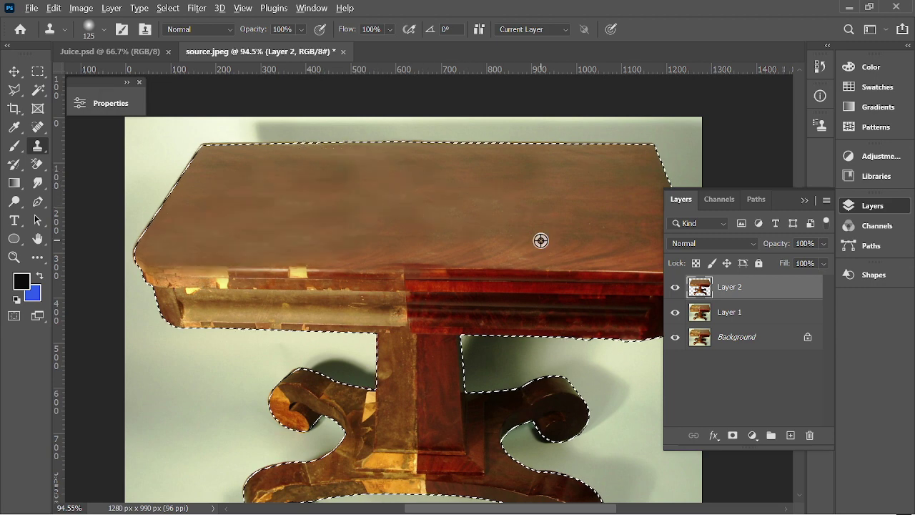
mouse_move(450, 240)
left_mouse_down()
mouse_move(408, 230)
mouse_move(160, 240)
left_mouse_up()
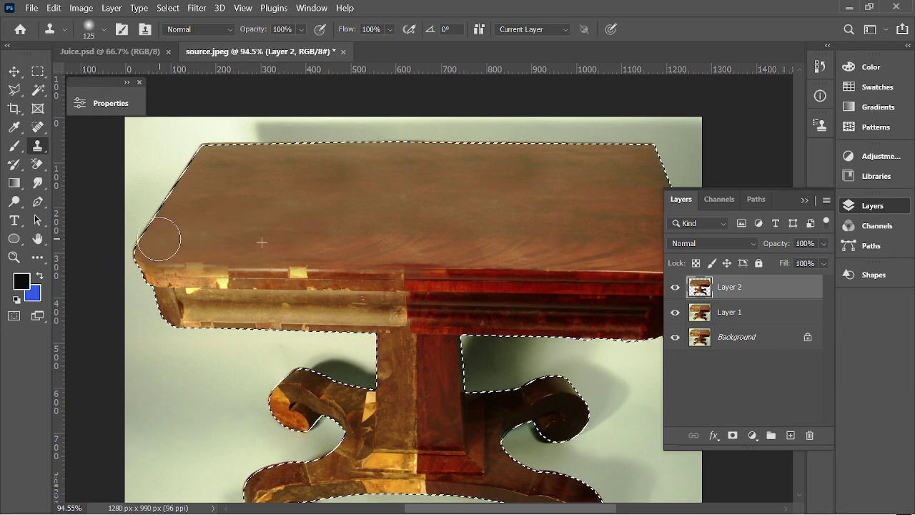
mouse_move(468, 210)
left_mouse_down()
mouse_move(341, 220)
mouse_move(285, 213)
left_mouse_up()
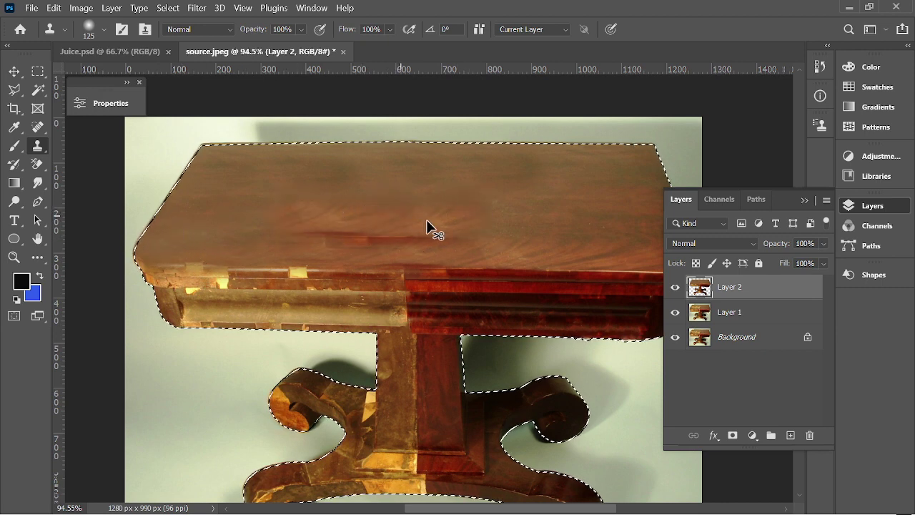
left_click_drag(529, 228, 257, 215)
left_click(561, 227, "alt")
With a smaller clone brush, paint red wood over the worn front edge strip.
scroll(392, 179, "down", 3)
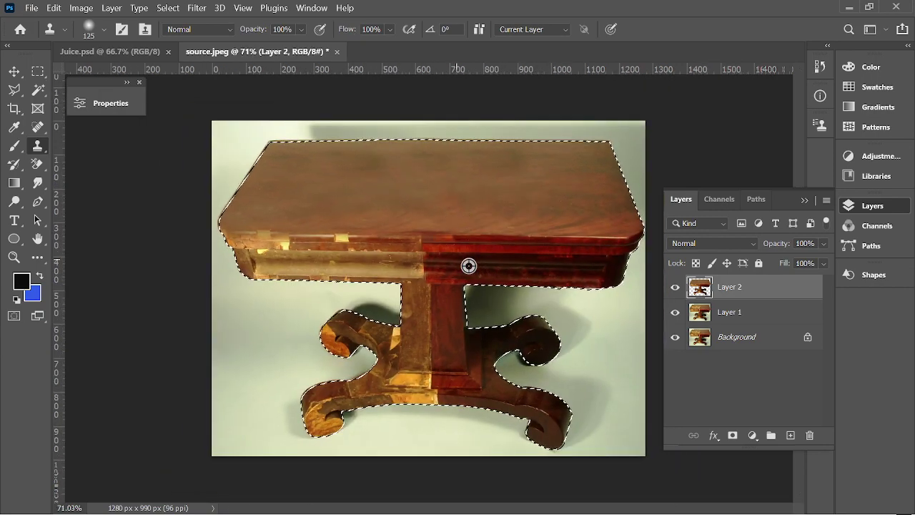
scroll(468, 265, "up", 3)
scroll(551, 253, "up", 2)
scroll(548, 256, "right", 1)
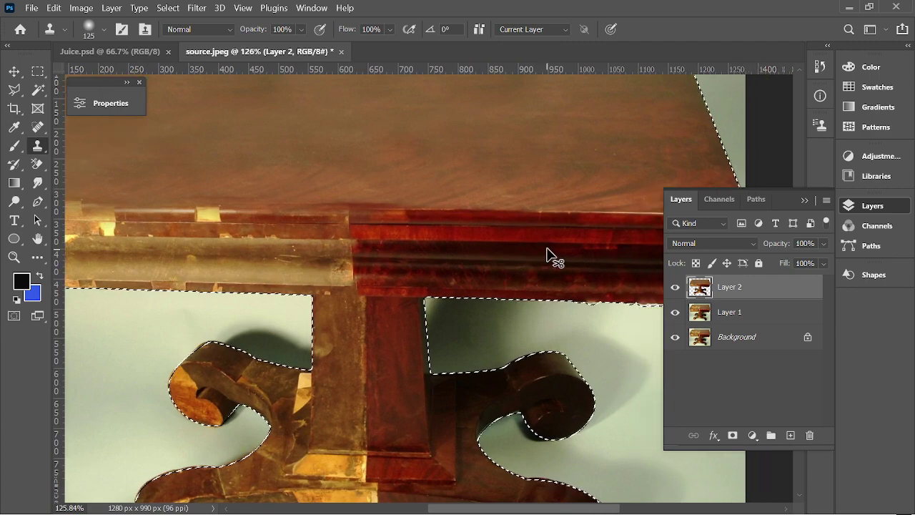
scroll(548, 257, "down", 3)
scroll(476, 222, "up", 2)
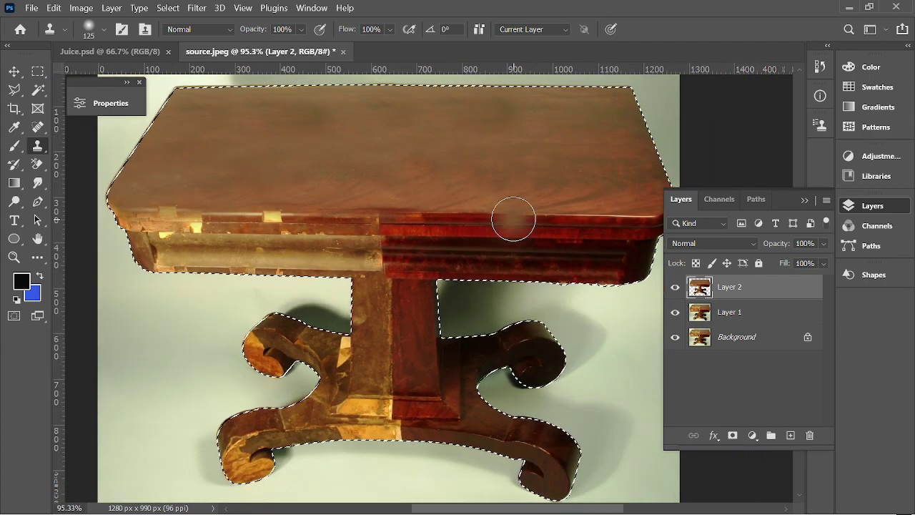
key("bracketleft")
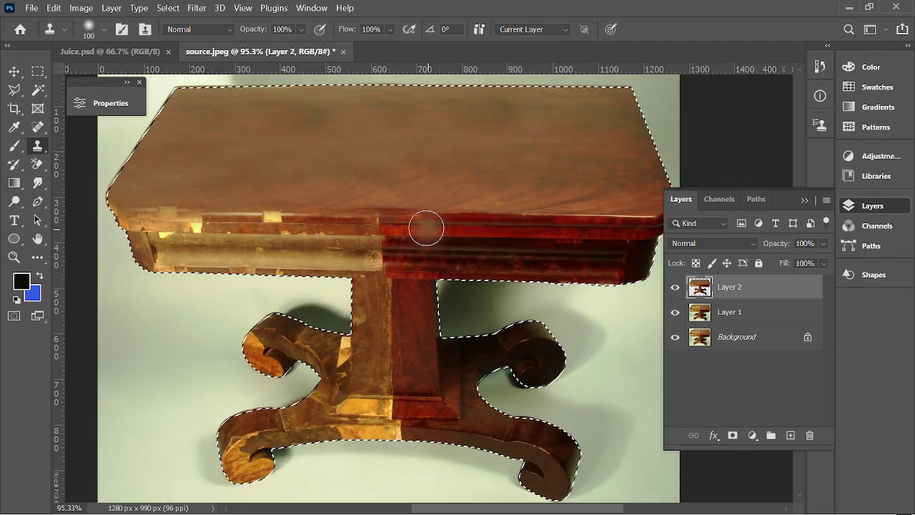
scroll(422, 227, "up", 1)
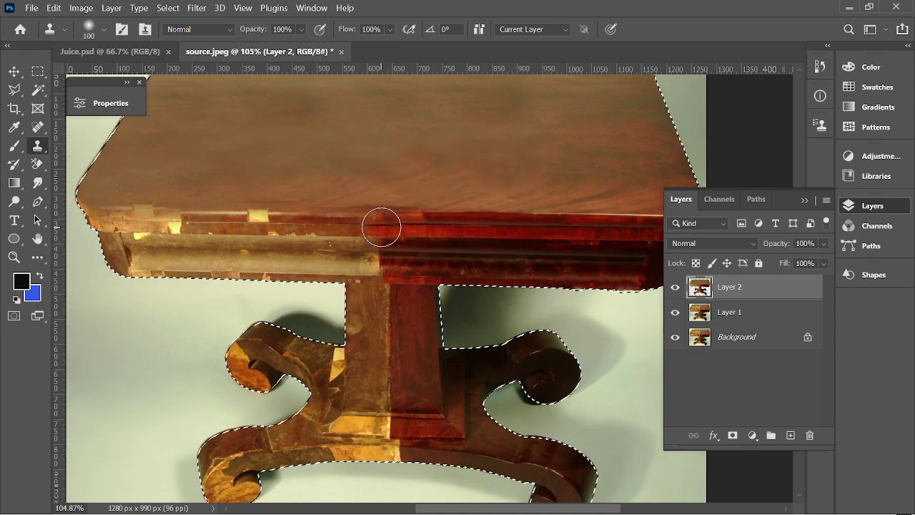
mouse_move(400, 227)
left_mouse_down()
mouse_move(371, 224)
mouse_move(371, 255)
mouse_move(382, 262)
mouse_move(388, 234)
mouse_move(447, 244)
left_mouse_up()
Set the clone brush to 60 and extend red wood leftward along the apron edge.
scroll(492, 236, "down", 3)
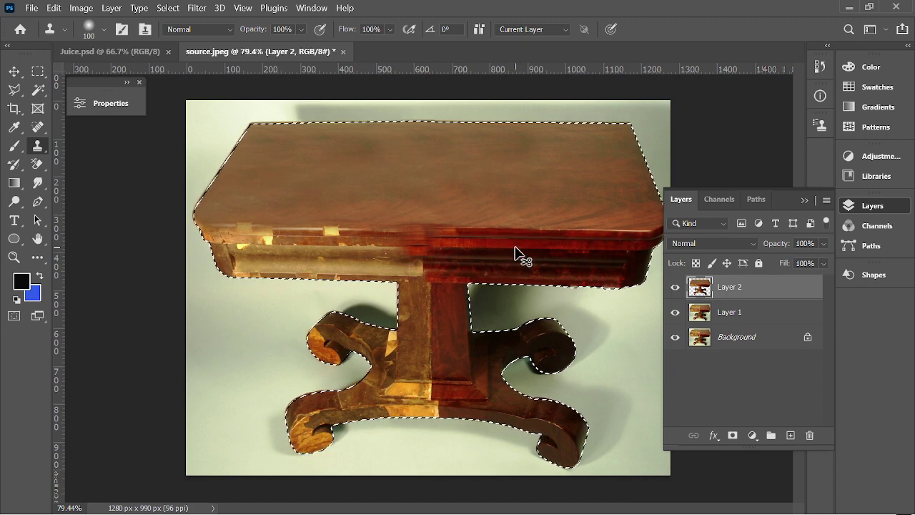
scroll(504, 246, "up", 2)
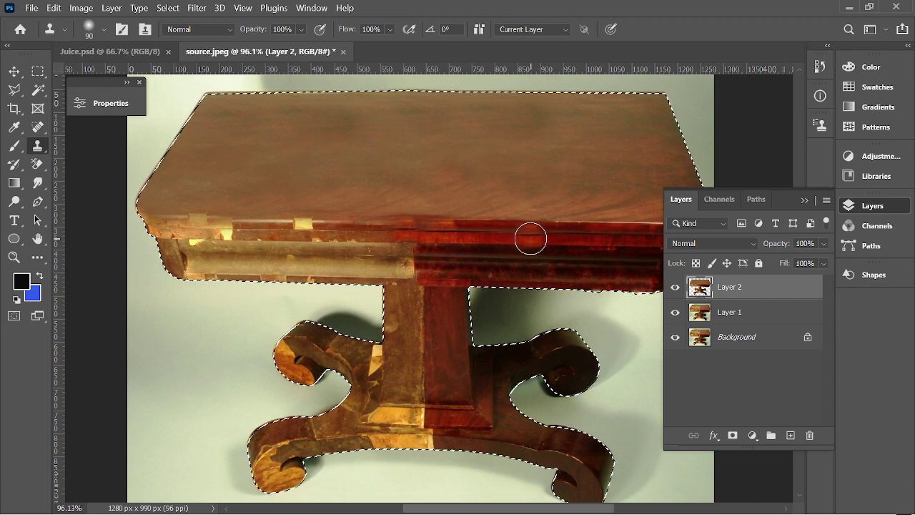
key("bracketleft")
key("bracketleft")
key("bracketleft")
key("bracketleft")
key("bracketleft")
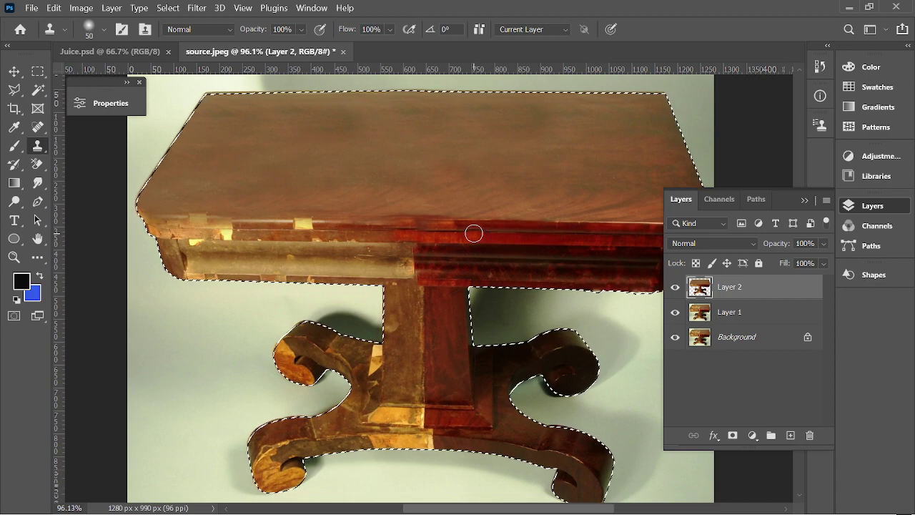
key("bracketright")
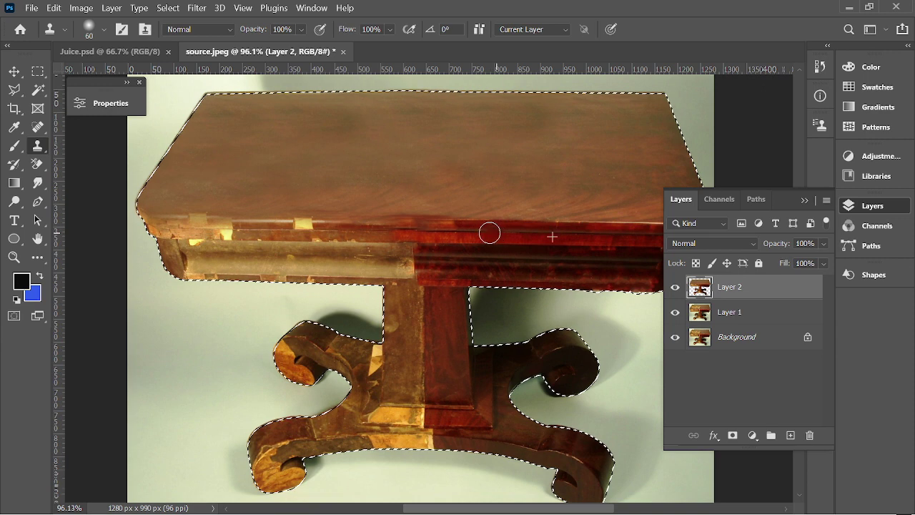
left_click_drag(428, 232, 407, 229)
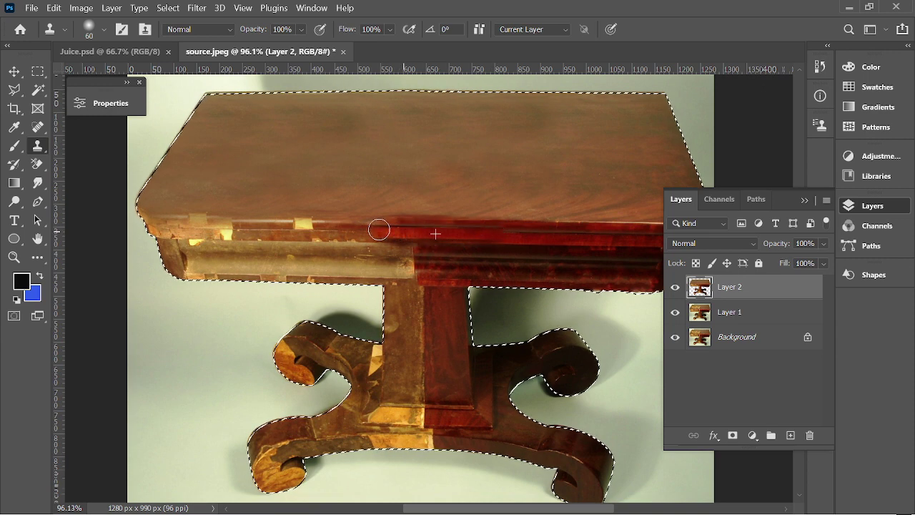
left_click_drag(328, 226, 212, 229)
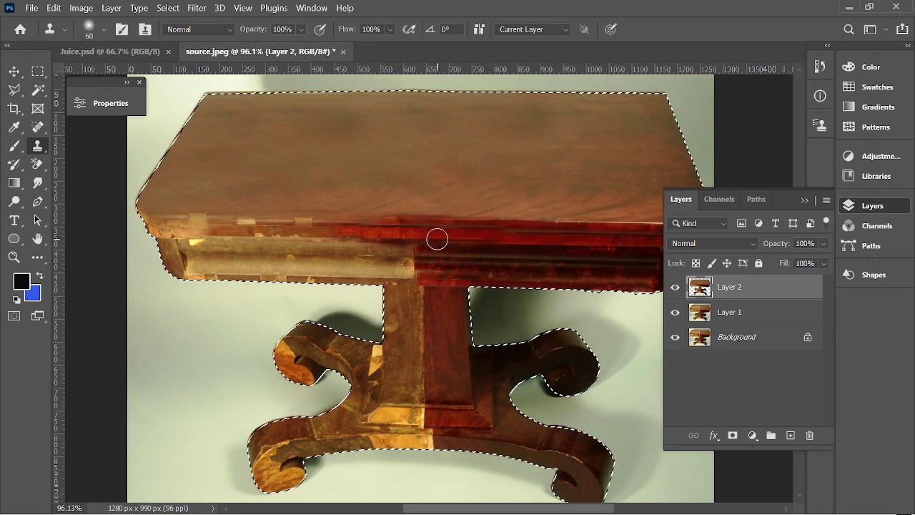
left_click_drag(411, 233, 168, 224)
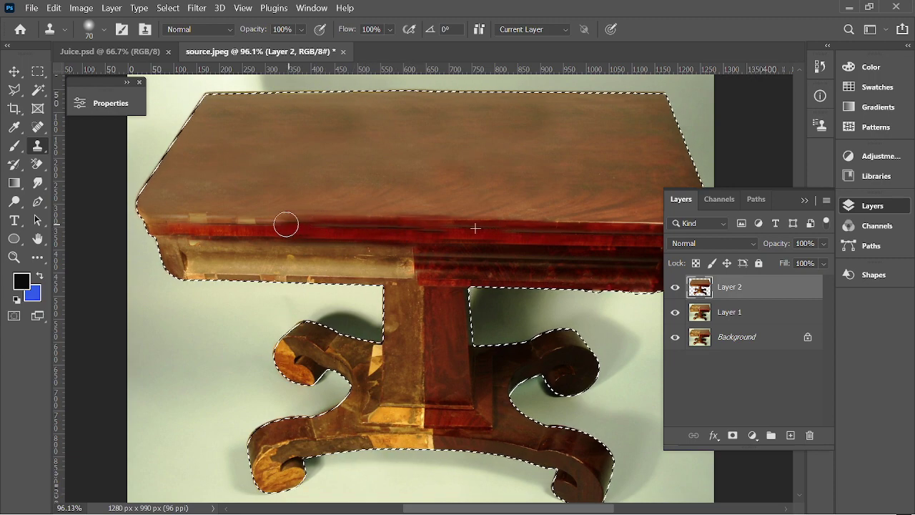
left_click_drag(268, 227, 192, 223)
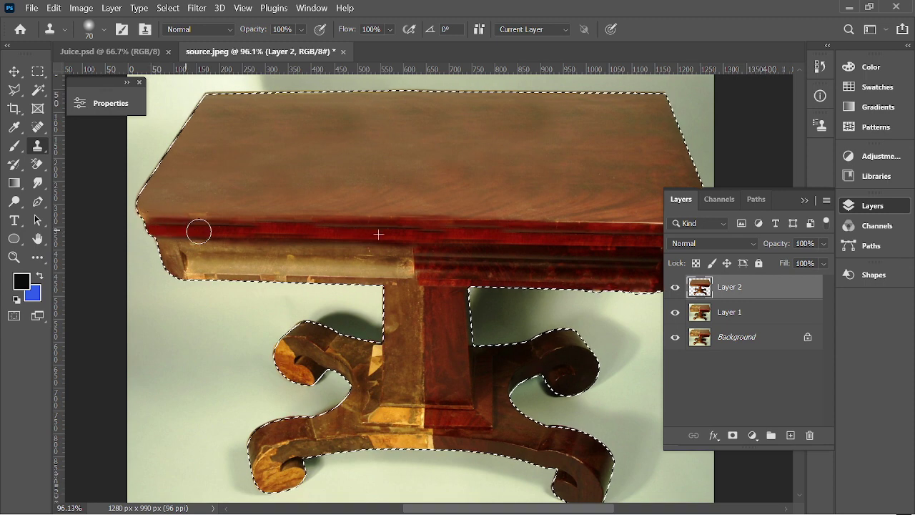
Undo the strokes over the edge moulding and repaint the red edge almost to its left end.
mouse_move(244, 231)
left_mouse_down()
mouse_move(293, 226)
mouse_move(283, 211)
mouse_move(297, 238)
left_mouse_up()
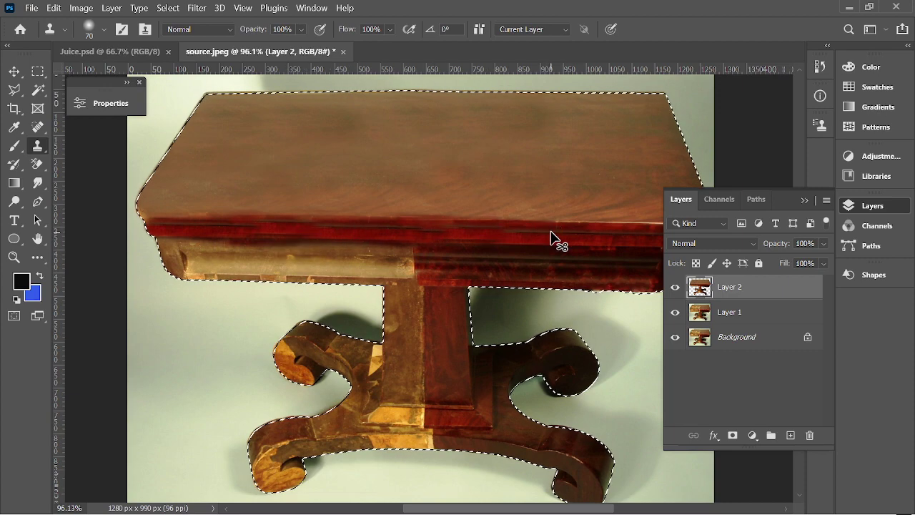
key("ctrl+z")
key("ctrl+z")
scroll(566, 232, "up", 2)
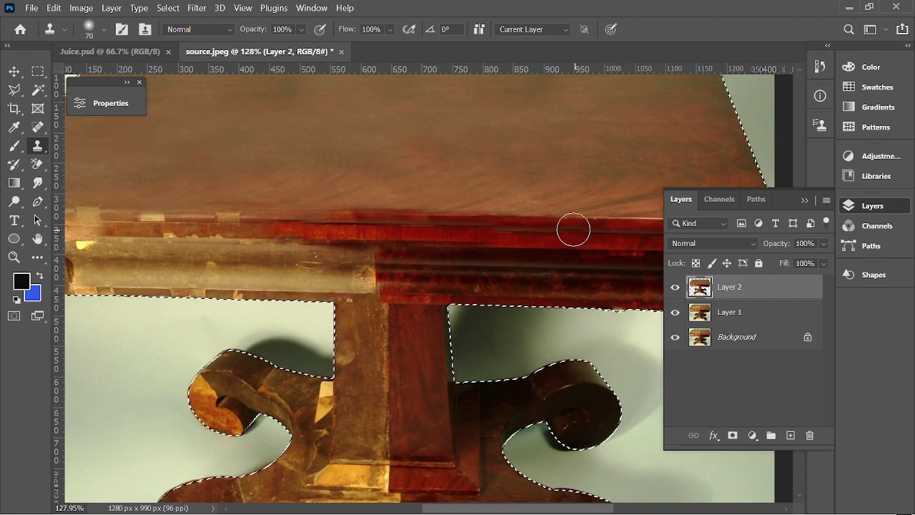
left_click_drag(572, 225, 559, 230)
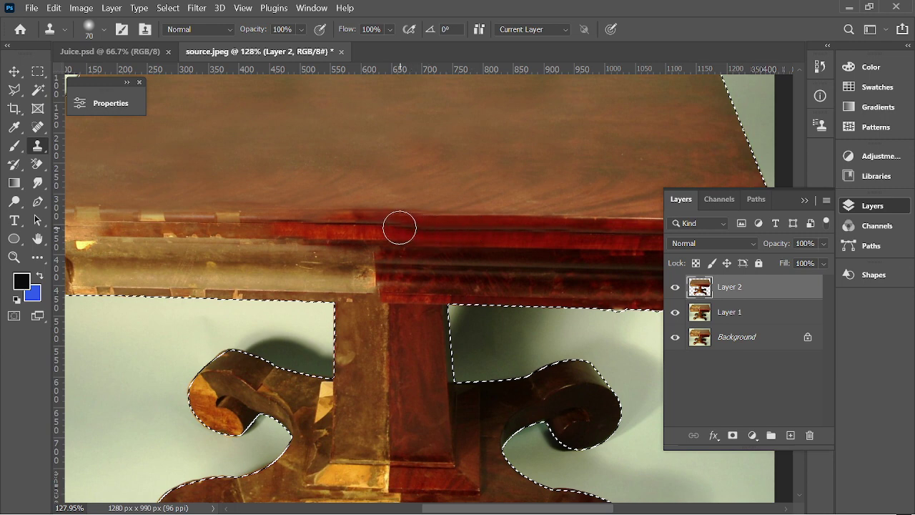
left_click_drag(355, 226, 72, 222)
scroll(294, 222, "down", 2)
scroll(437, 253, "down", 3, "alt")
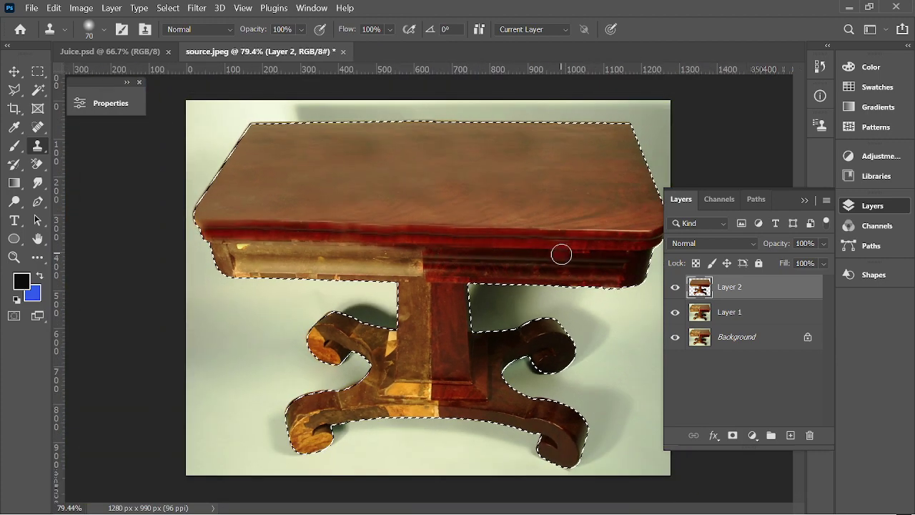
Enlarge the brush to 100, then 125, and cover the light middle apron patch.
key("bracketright")
key("bracketright")
key("bracketright")
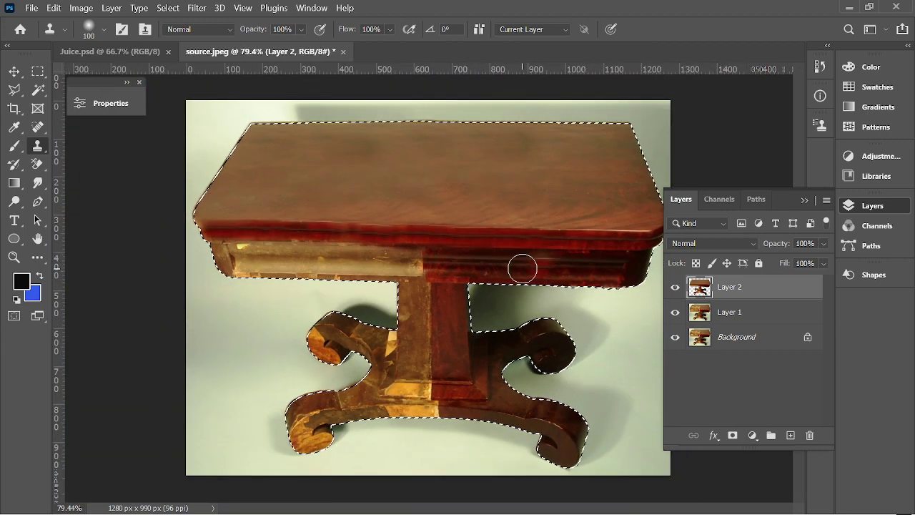
mouse_move(453, 265)
left_mouse_down()
mouse_move(360, 255)
mouse_move(536, 257)
mouse_move(332, 251)
left_mouse_up()
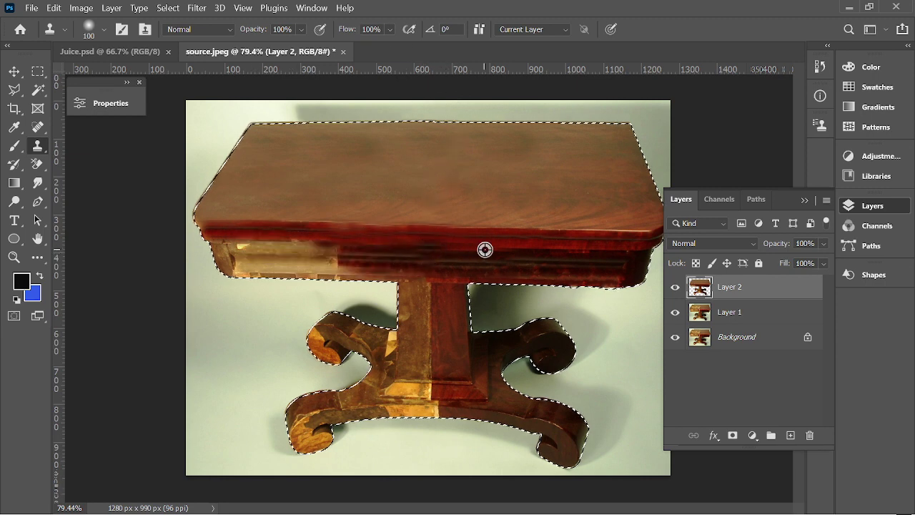
key("bracketright")
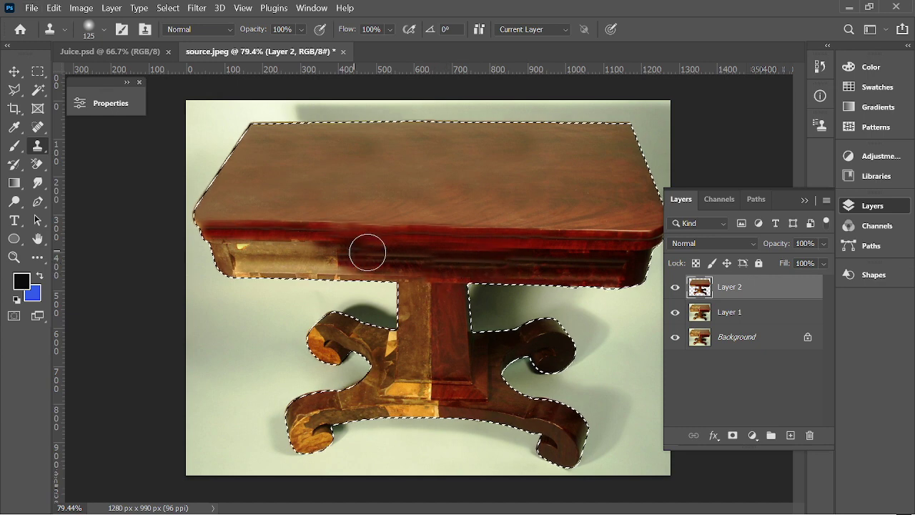
mouse_move(368, 252)
left_mouse_down()
mouse_move(228, 258)
mouse_move(255, 265)
left_mouse_up()
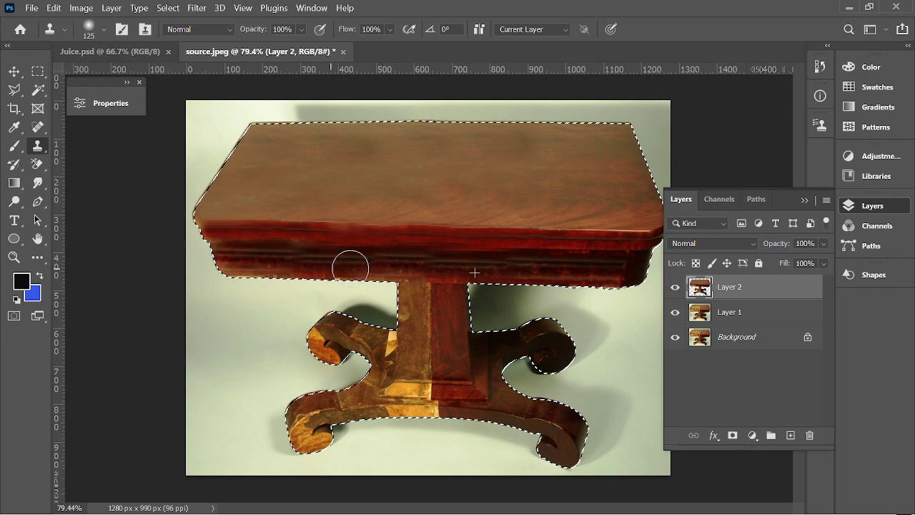
left_click_drag(350, 267, 429, 261)
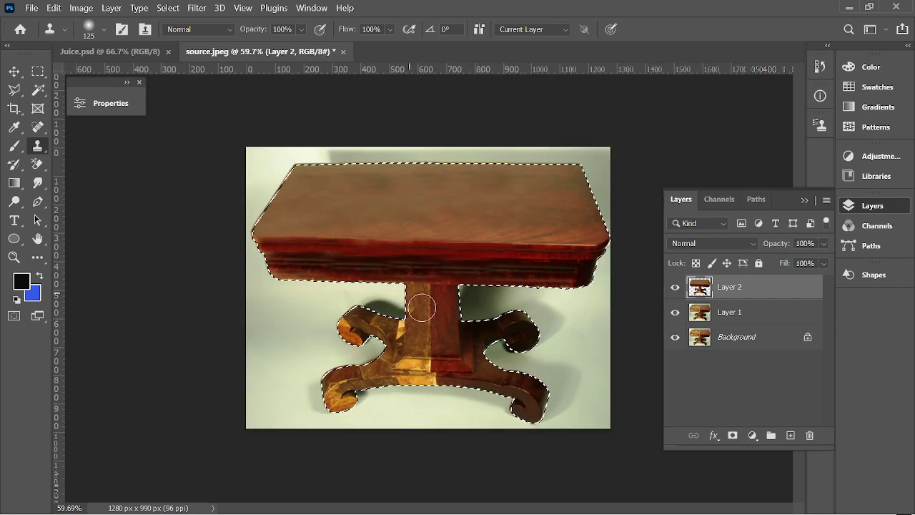
At 60 px, sample pedestal red wood and clone it over the plinth's left step.
scroll(418, 303, "up", 4)
key("bracketleft")
key("bracketleft")
key("bracketleft")
key("bracketleft")
key("bracketleft")
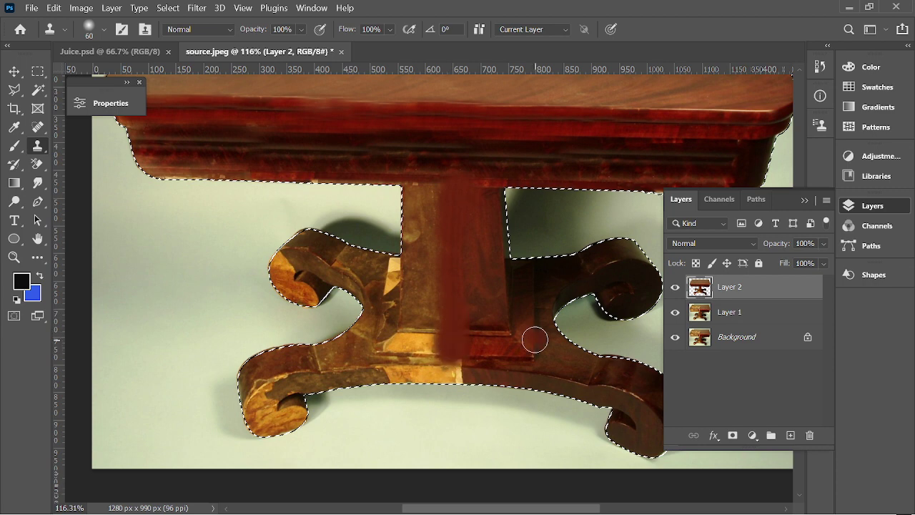
key("ctrl+z")
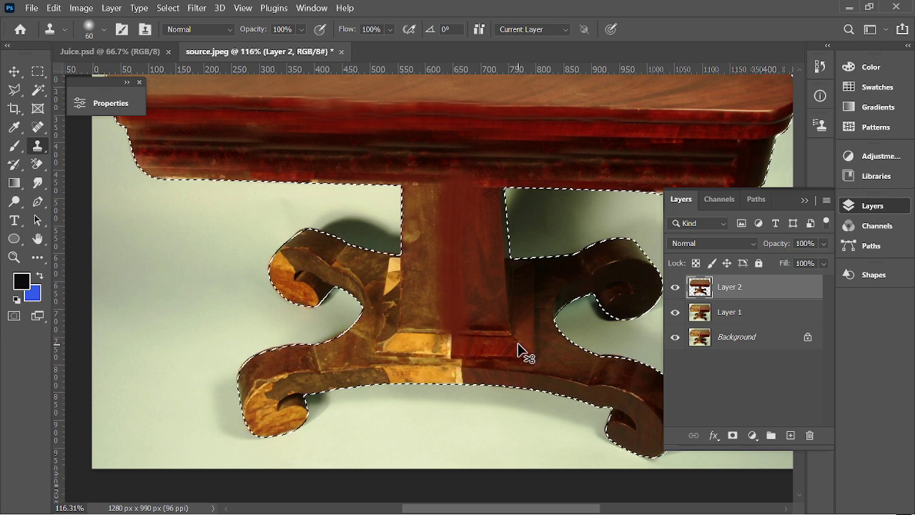
key("ctrl+z")
left_click(473, 306, "alt")
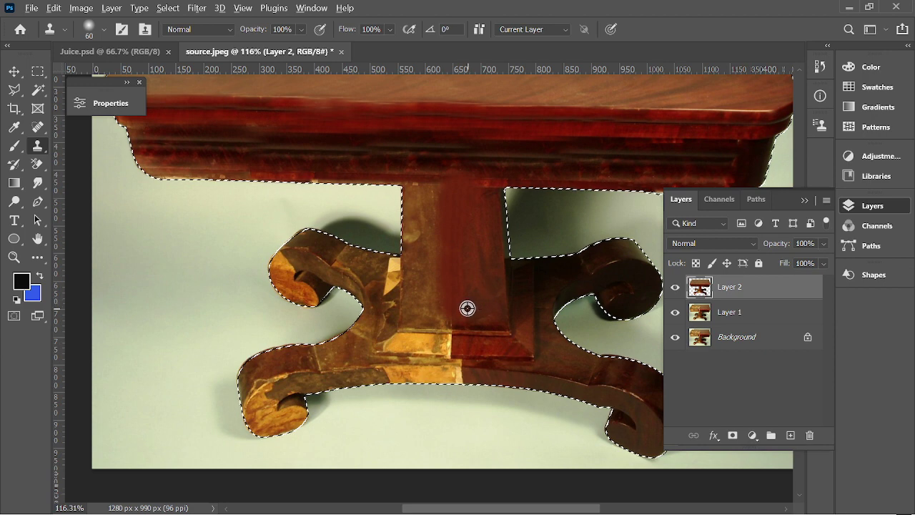
scroll(492, 345, "up", 1)
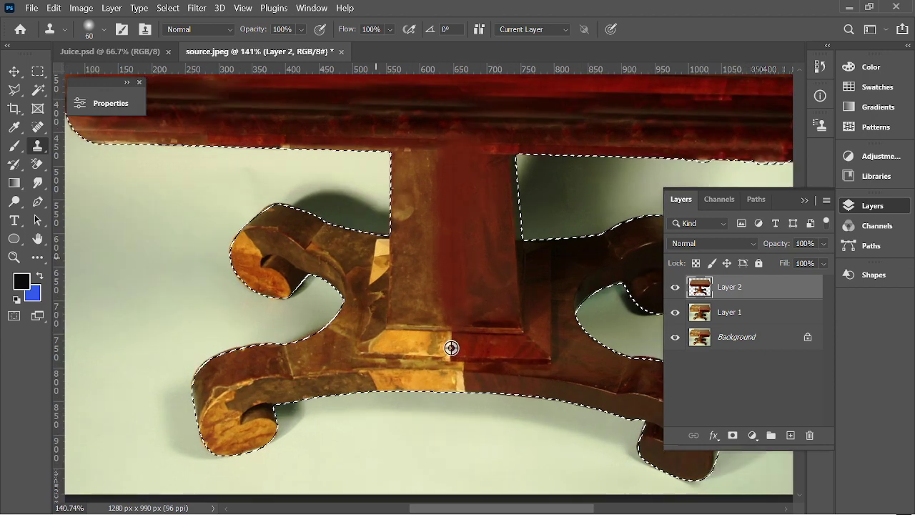
mouse_move(468, 333)
left_mouse_down()
mouse_move(451, 328)
mouse_move(474, 343)
mouse_move(449, 347)
mouse_move(491, 357)
left_mouse_up()
Sample darker wood and darken the base's lower edge with it.
left_click(613, 326, "alt")
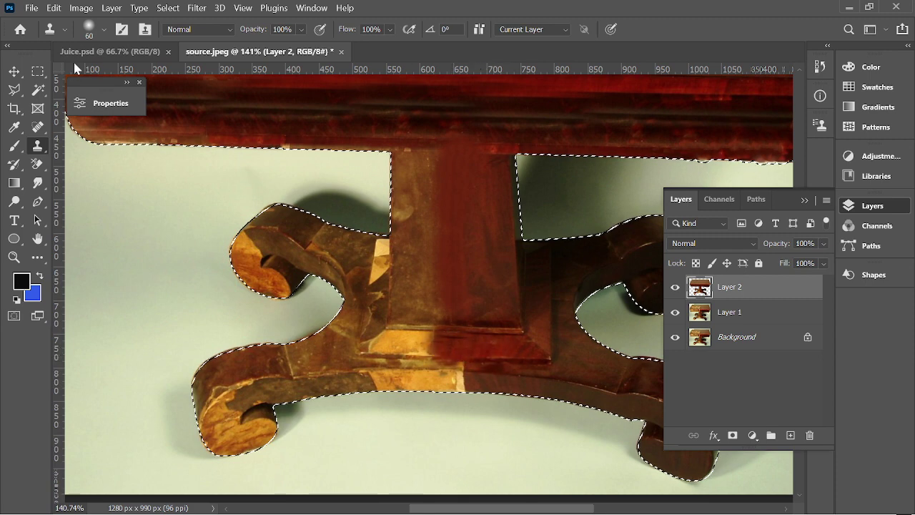
left_click(105, 30)
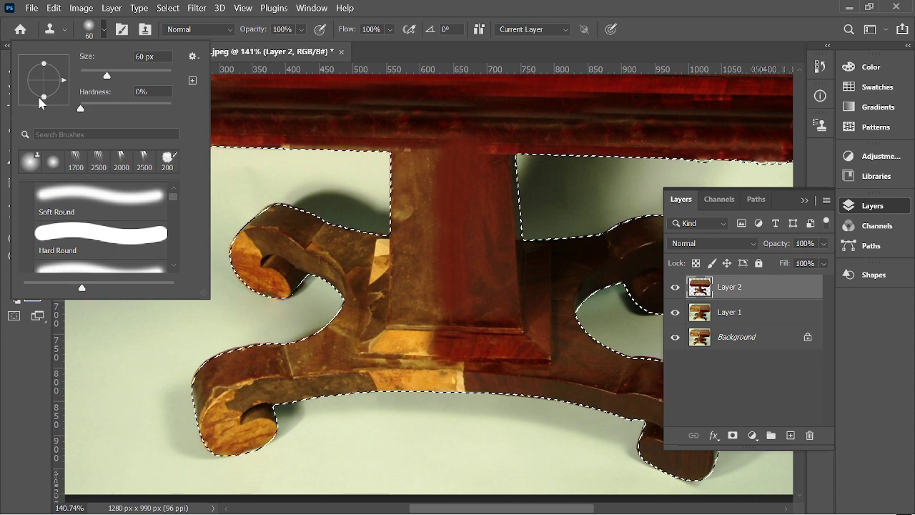
left_click(492, 359)
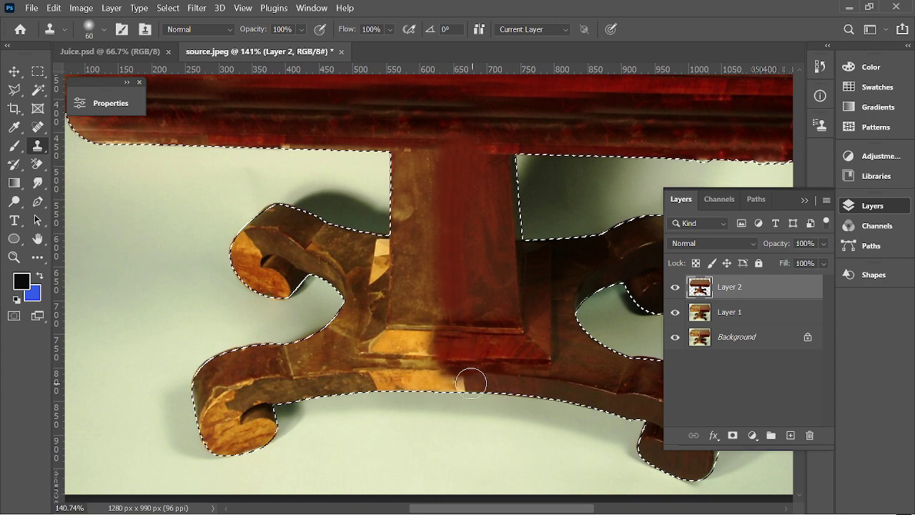
left_click_drag(462, 381, 449, 381)
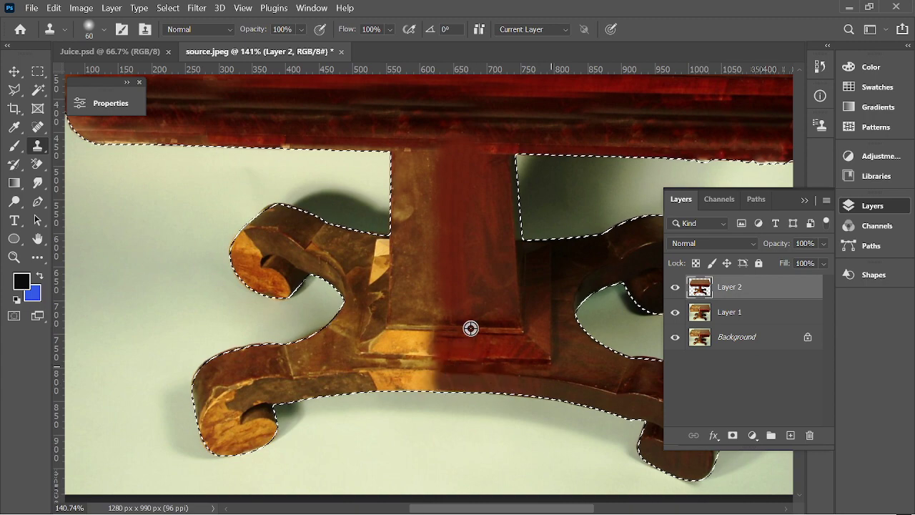
Clone over the dark blemish on the tabletop.
scroll(470, 328, "down", 3)
left_click_drag(418, 174, 402, 173)
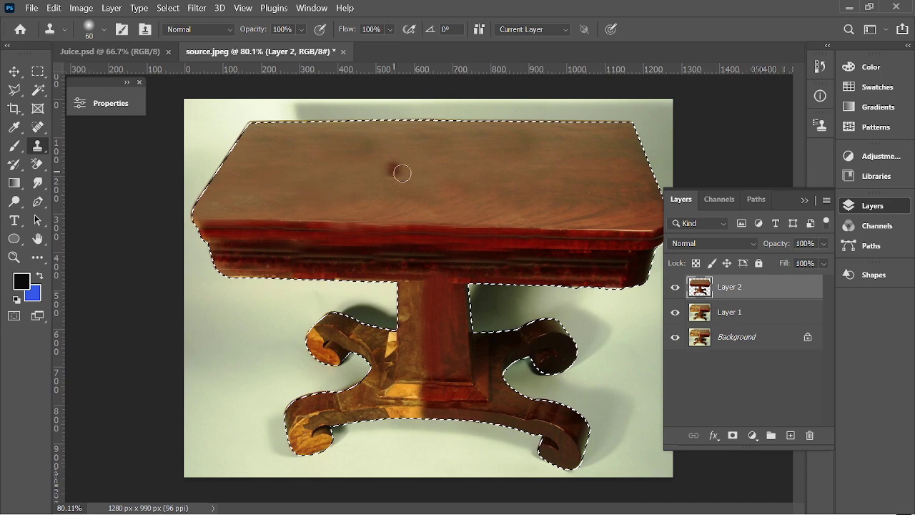
scroll(525, 315, "down", 1)
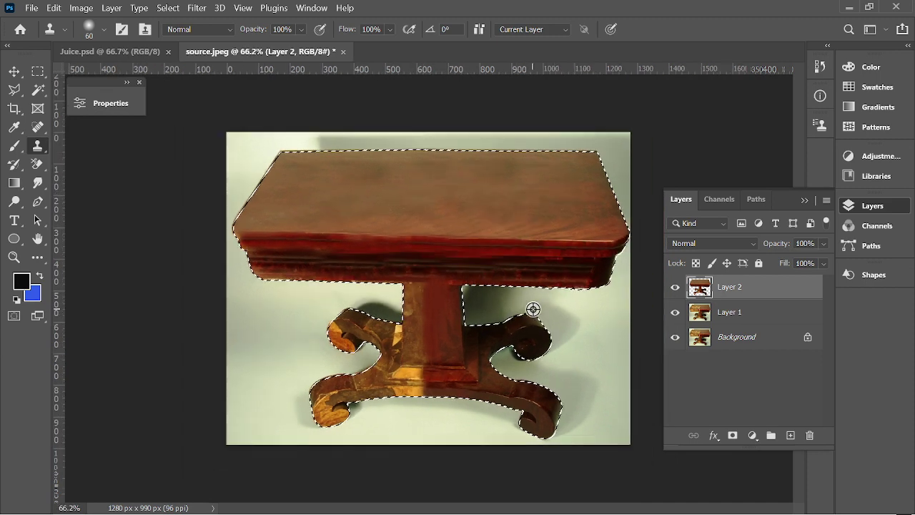
Draw a rectangular marquee around the pedestal's right half and right leg.
left_click(37, 74)
left_click(69, 70)
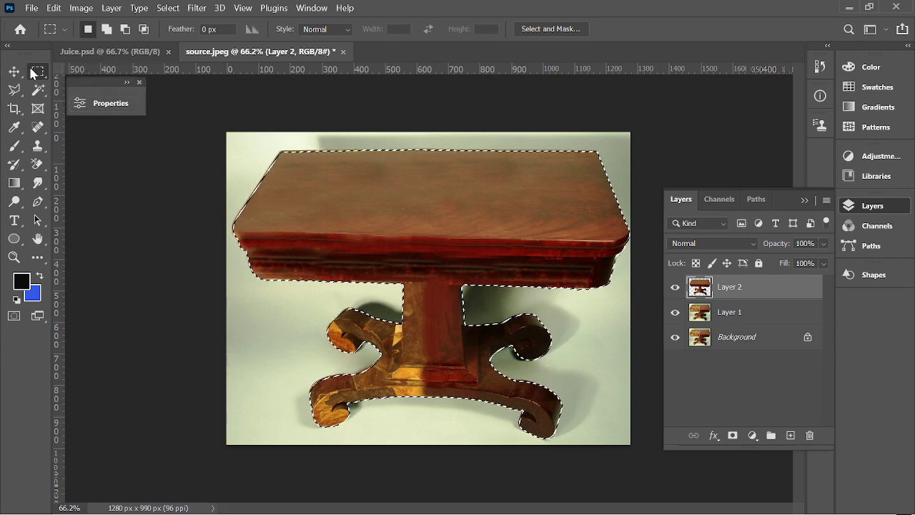
left_click(449, 302)
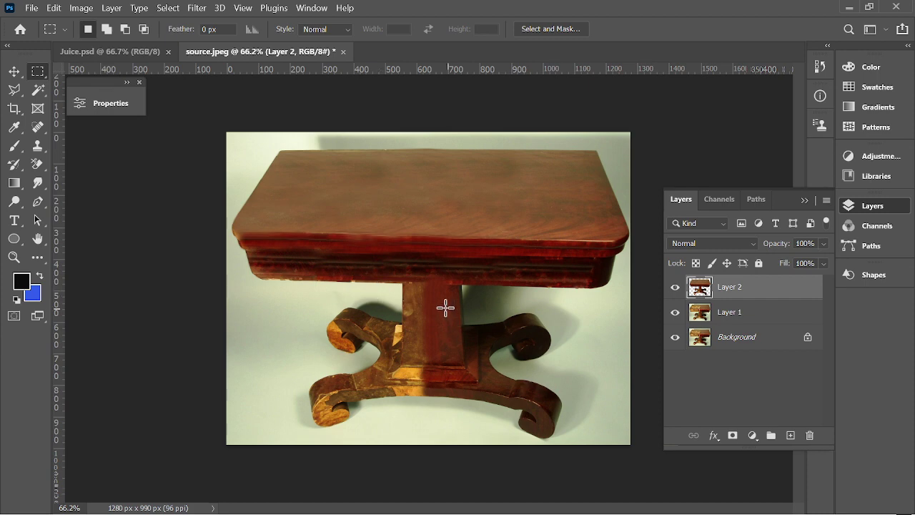
left_click_drag(431, 286, 592, 400)
left_click(439, 309)
left_click_drag(432, 286, 526, 371)
left_click(496, 373)
key("ctrl+plus")
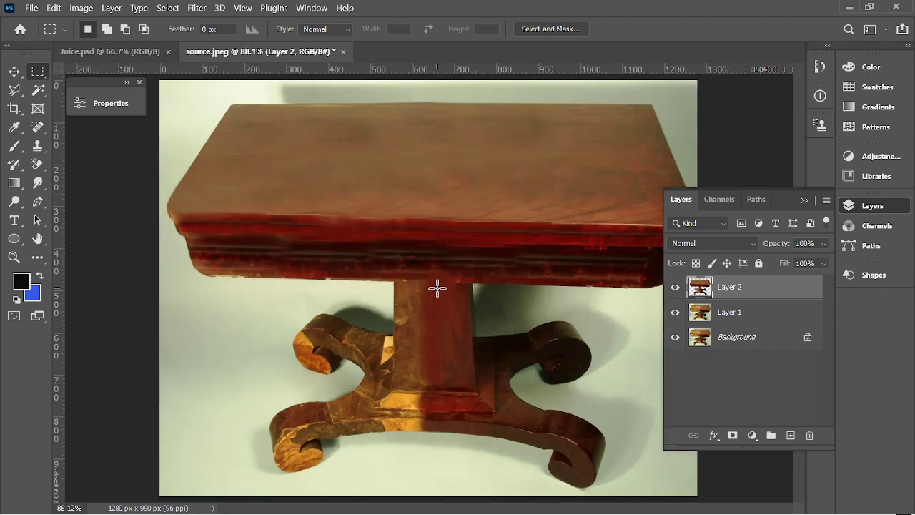
left_click_drag(432, 286, 624, 491)
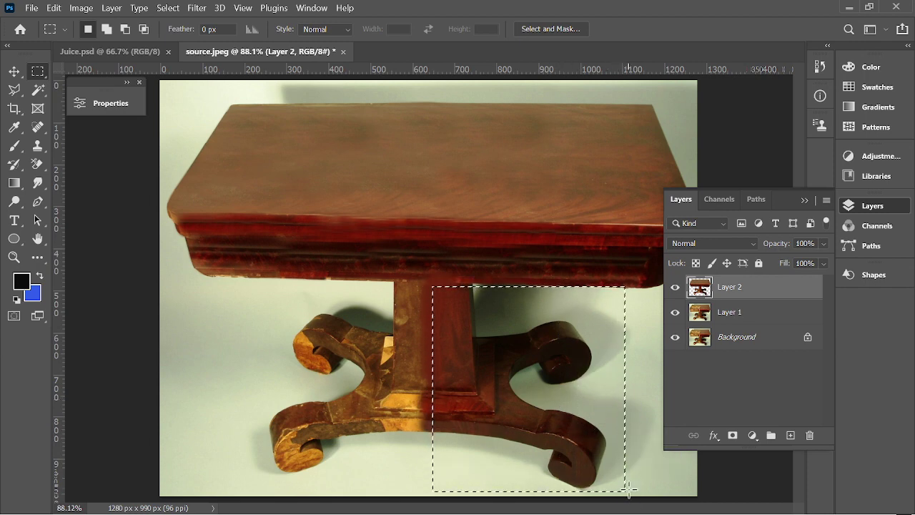
key("Down")
key("Down")
key("Down")
key("Down")
key("Down")
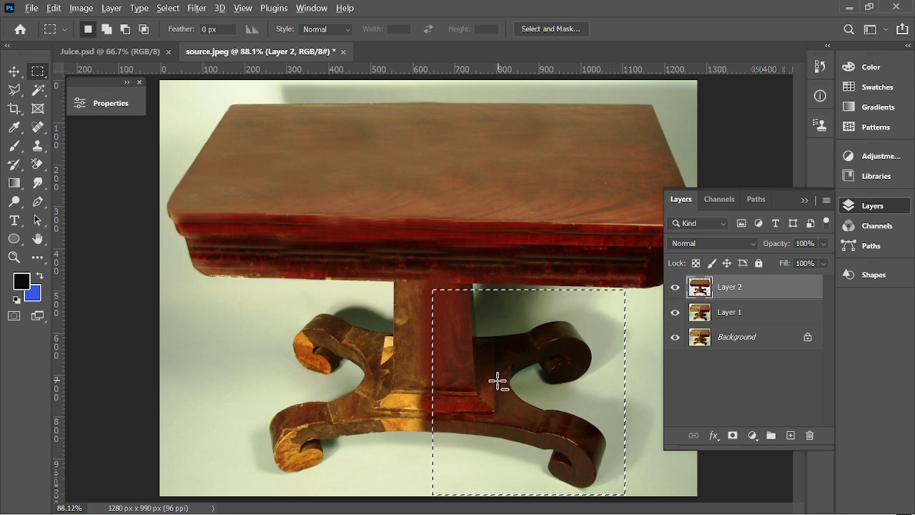
key("ctrl+minus")
Dismiss the stray Hue/Saturation dialog and copy the selection to a new Layer 3.
key("ctrl+u")
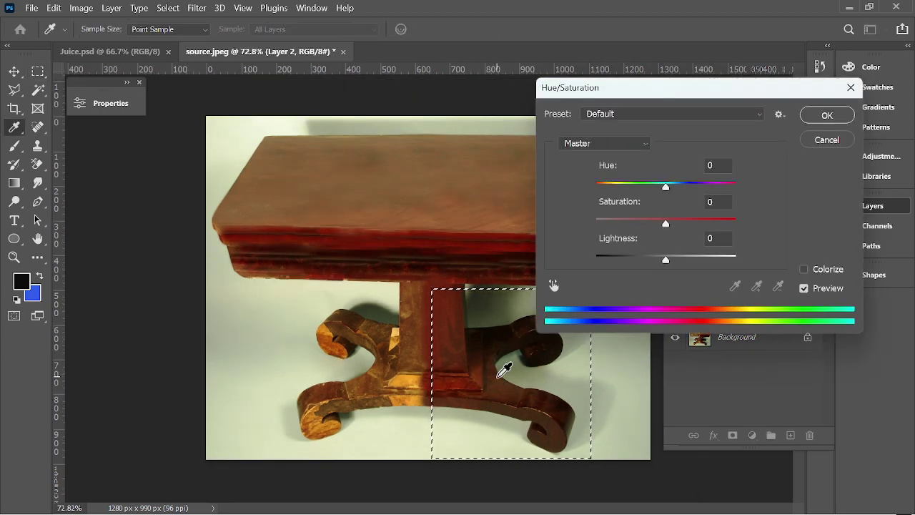
left_click(843, 140)
key("ctrl+u")
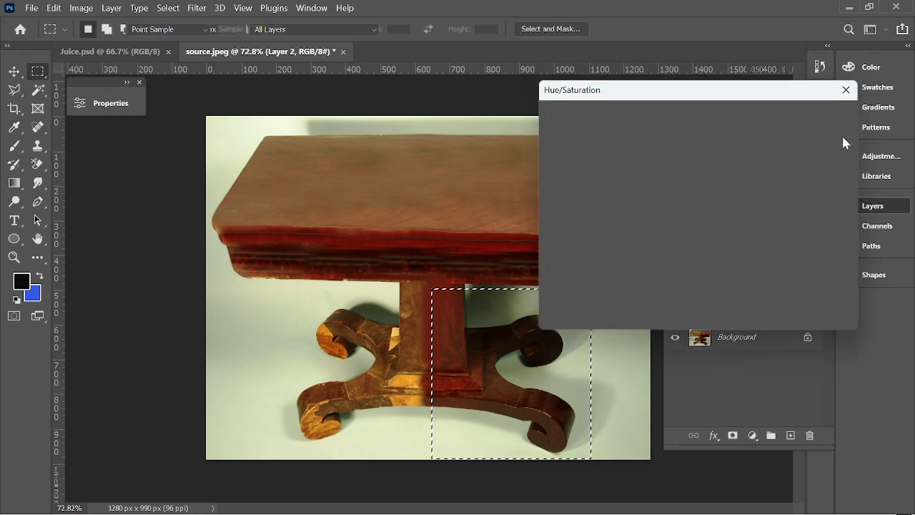
left_click(829, 139)
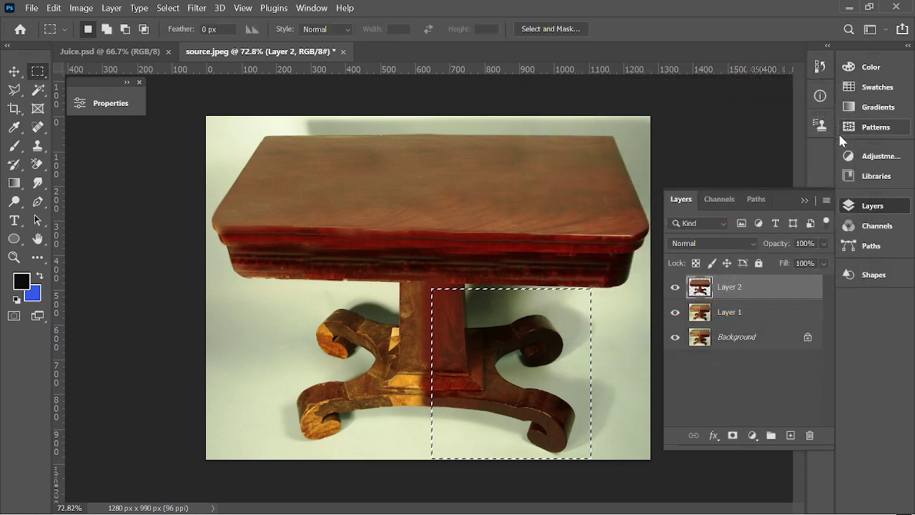
key("ctrl+j")
scroll(715, 143, "down", 2)
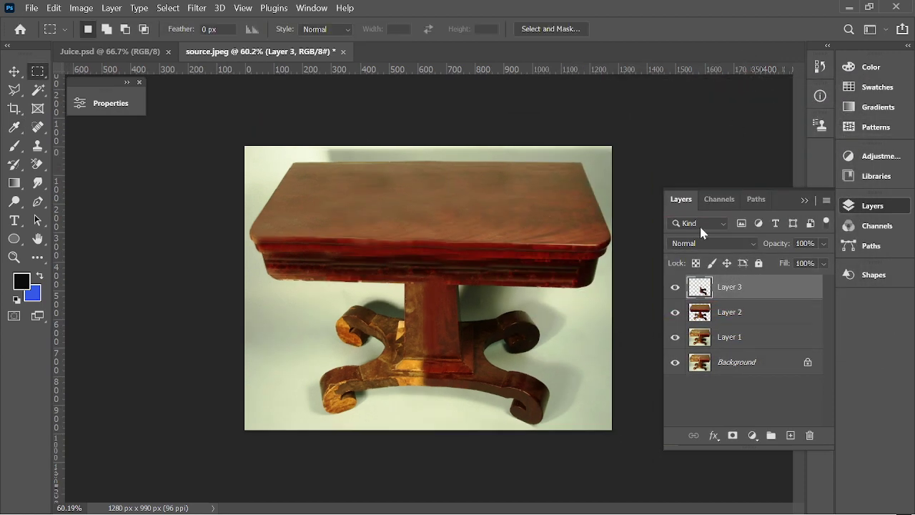
left_click(675, 312)
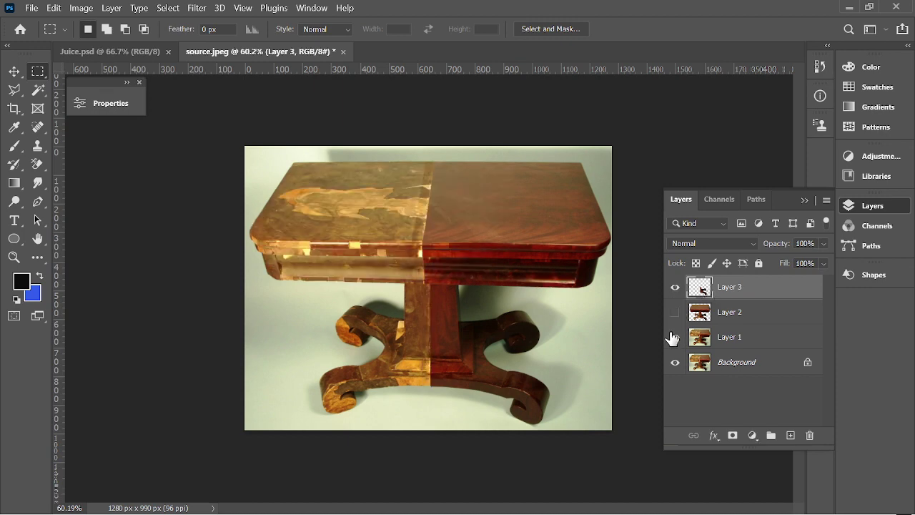
left_click(675, 338)
left_click(675, 362)
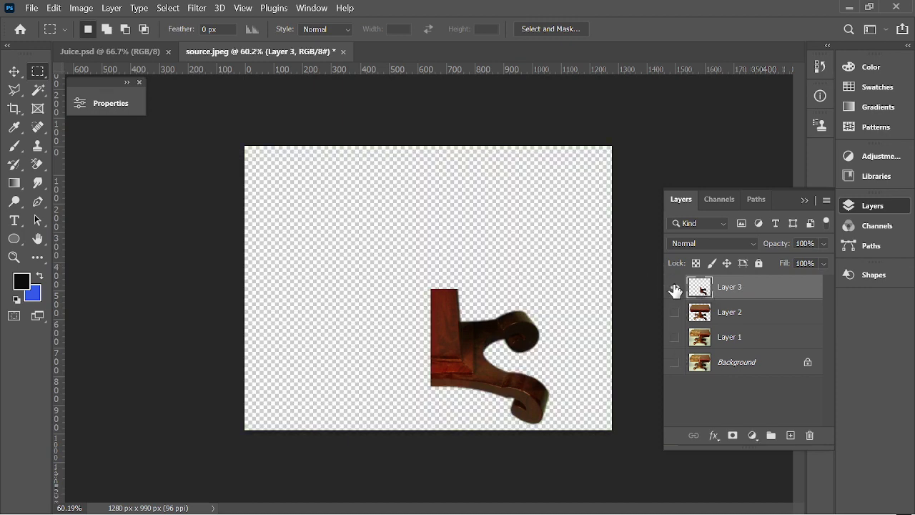
left_click(674, 312)
left_click(674, 337)
left_click(675, 363)
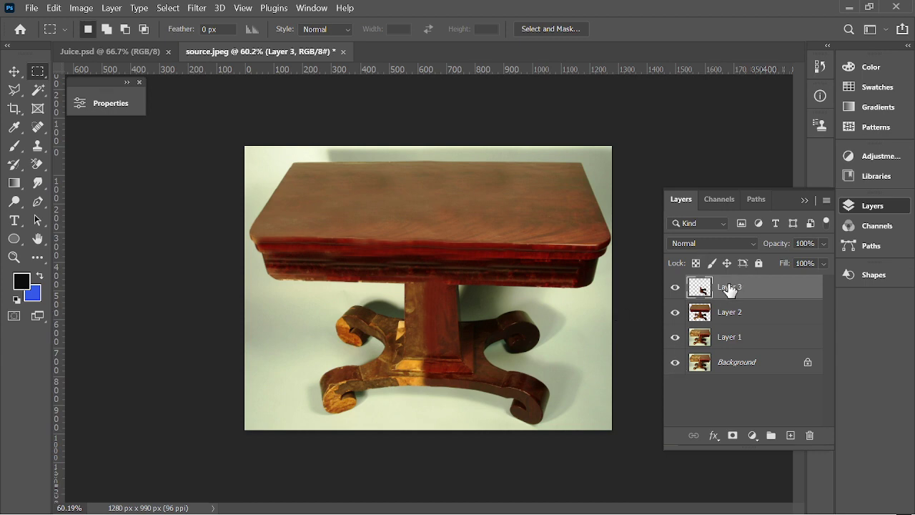
left_click(9, 72)
Flip Layer 3's copied leg horizontally and align it over the pale left foot.
left_click_drag(450, 337, 489, 346)
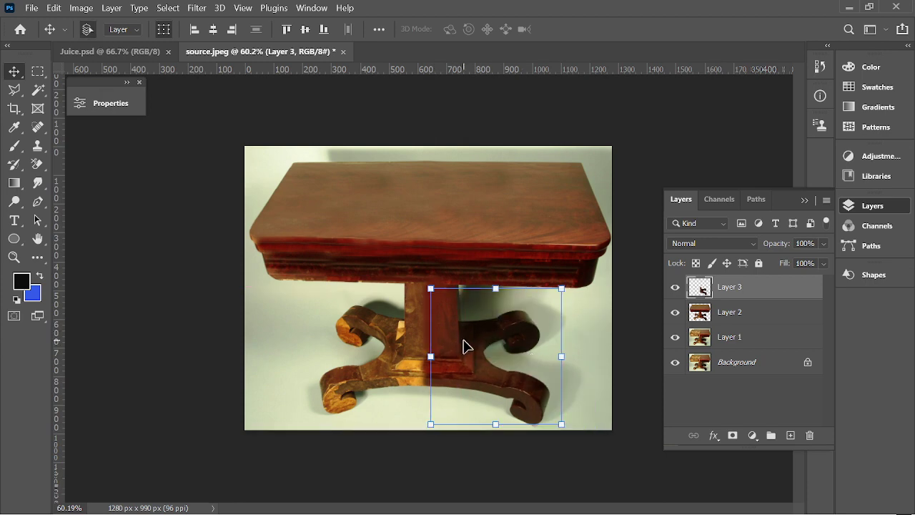
key("ctrl+t")
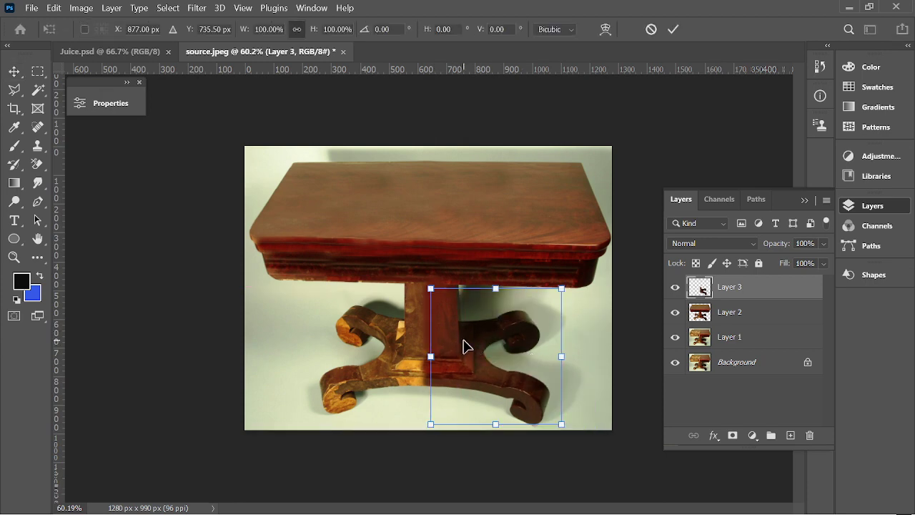
right_click(464, 346)
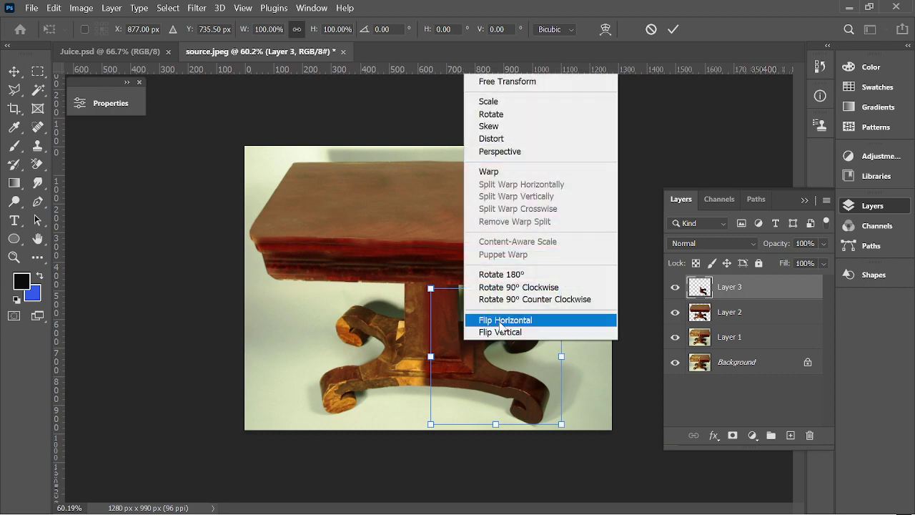
left_click(512, 320)
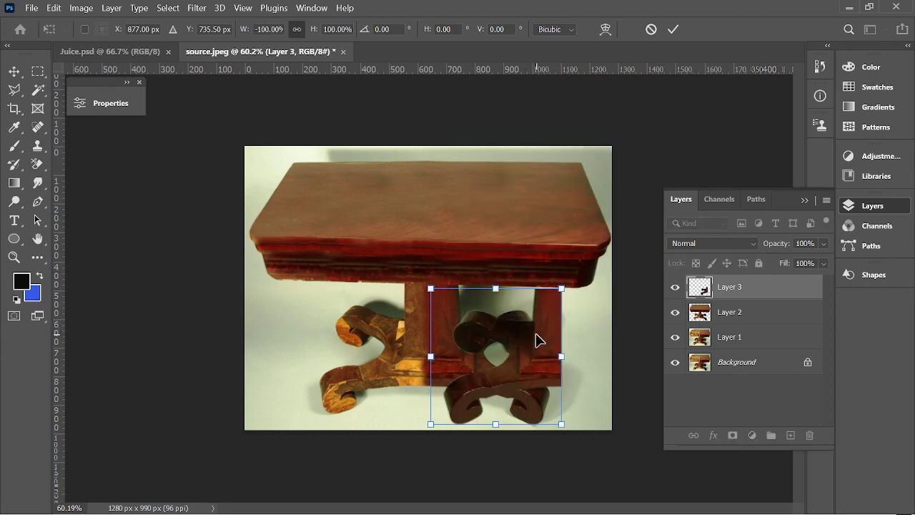
left_click_drag(539, 346, 415, 331)
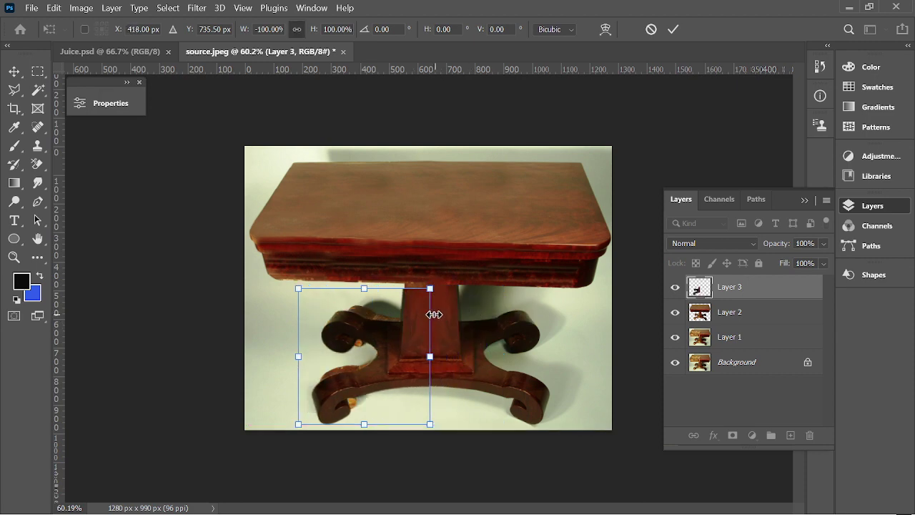
scroll(431, 316, "up", 2)
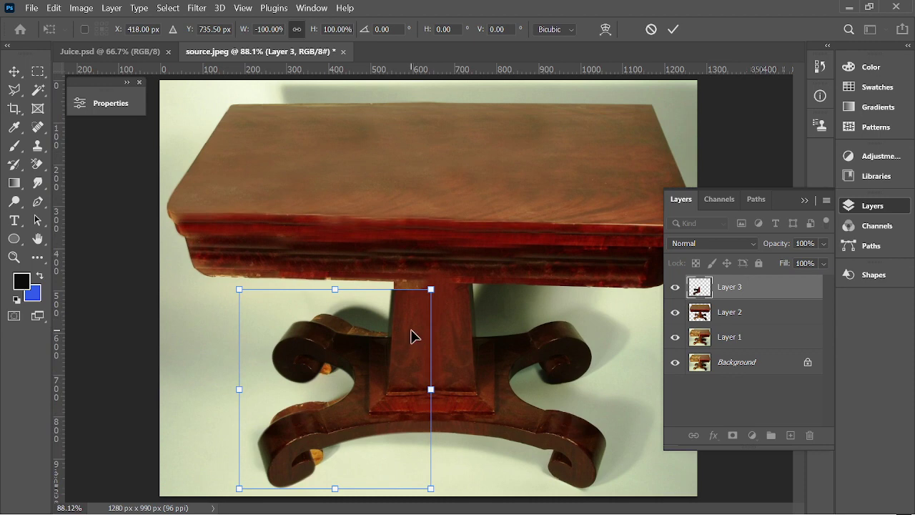
left_click_drag(412, 336, 413, 327)
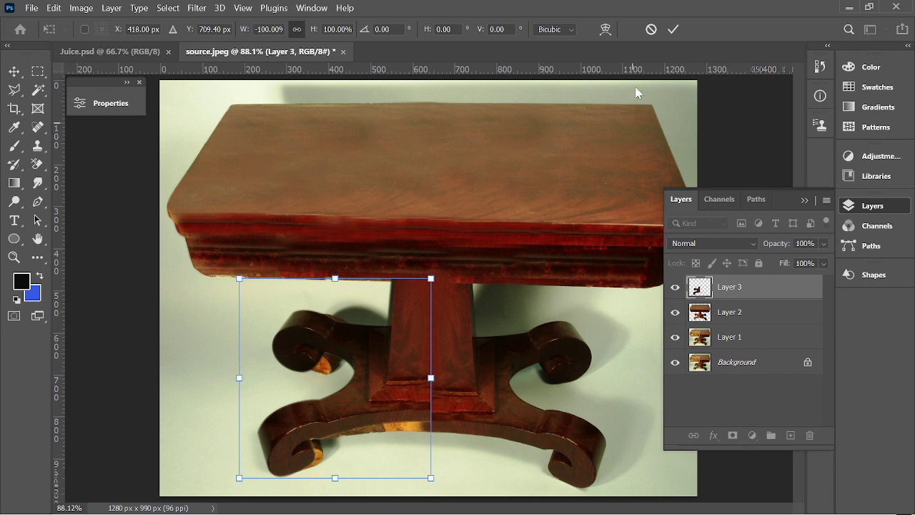
Warp the mirrored leg, pulling its inner edge and base down and bending the foot right.
right_click(408, 314)
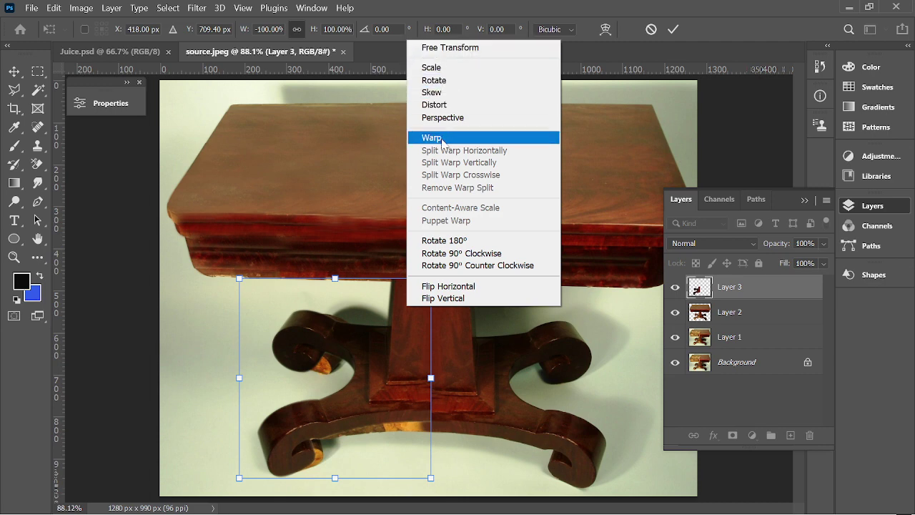
left_click(441, 138)
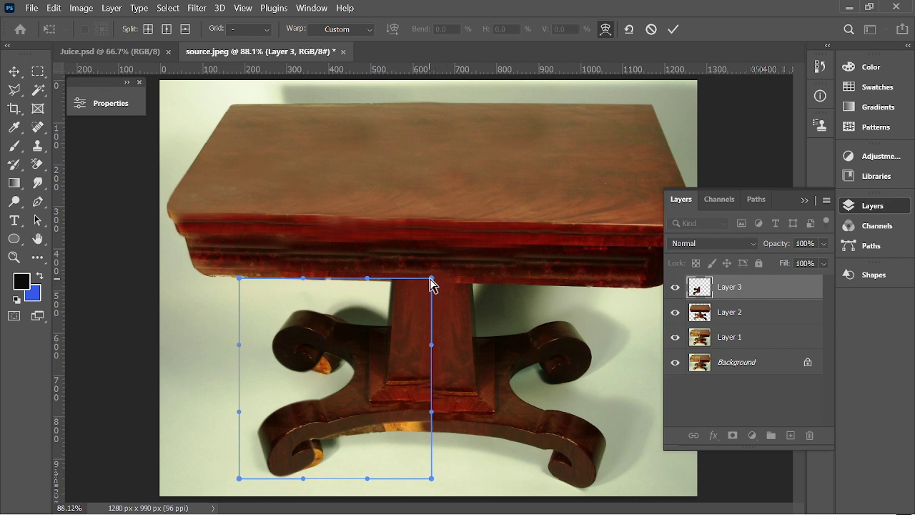
left_click_drag(430, 278, 431, 283)
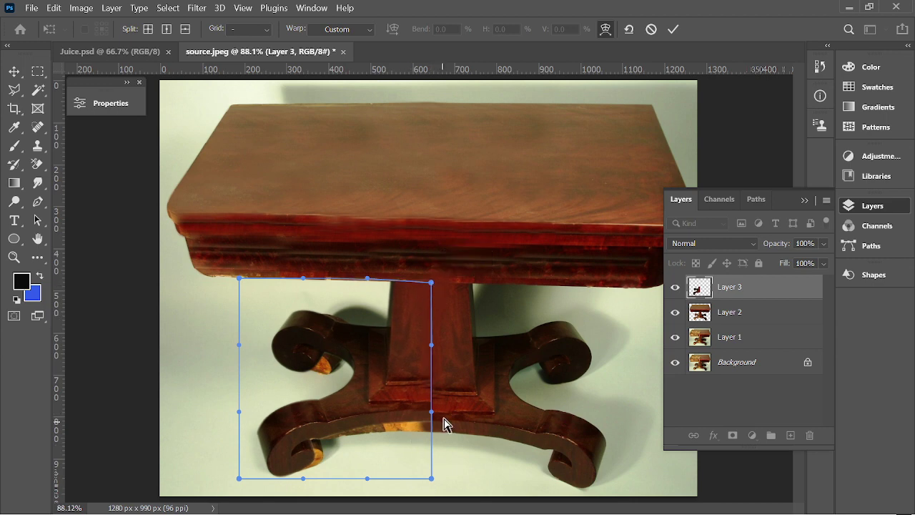
left_click_drag(431, 419, 431, 441)
left_click_drag(357, 432, 357, 435)
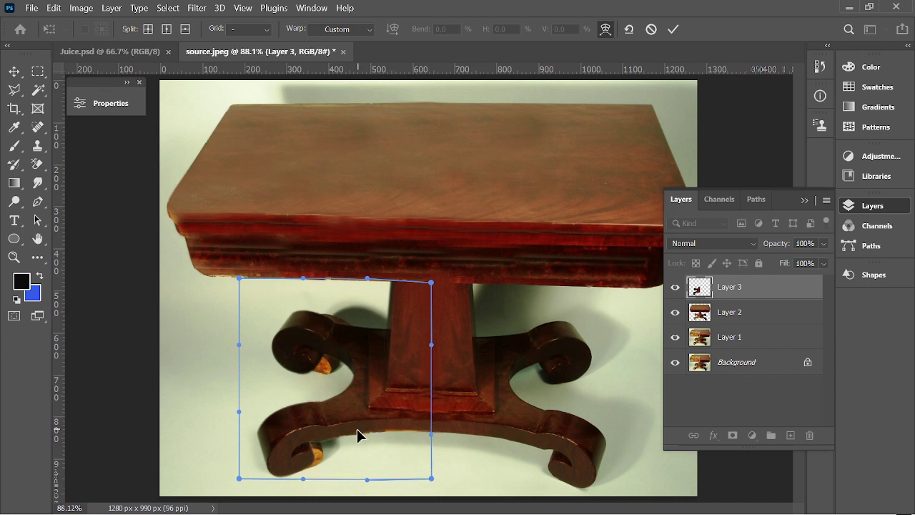
scroll(323, 493, "up", 5)
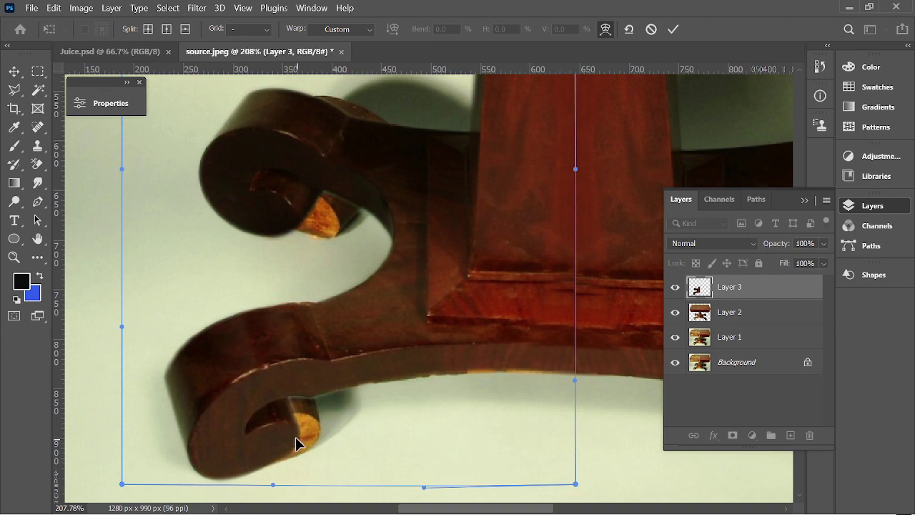
left_click_drag(295, 441, 317, 438)
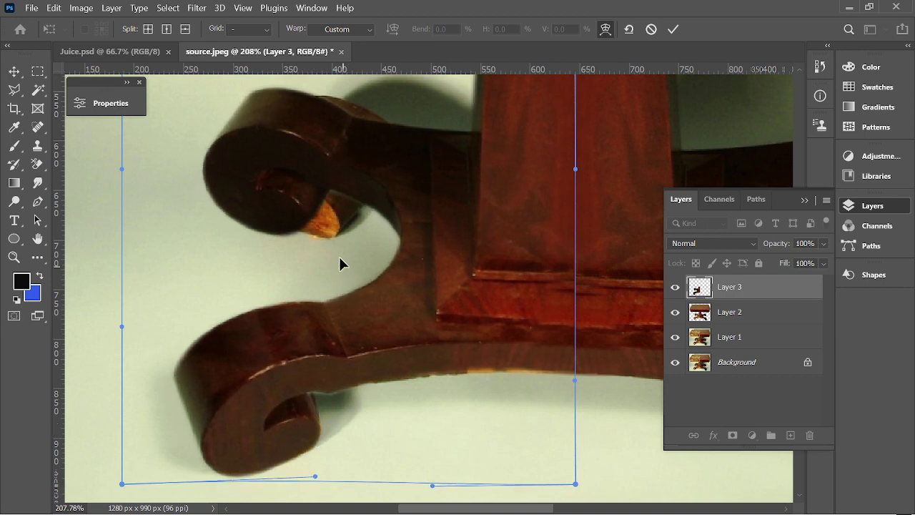
Reshape the upper scroll, inner arch and lower arm to cover the orange strip.
left_click_drag(312, 219, 342, 220)
left_click_drag(369, 135, 368, 130)
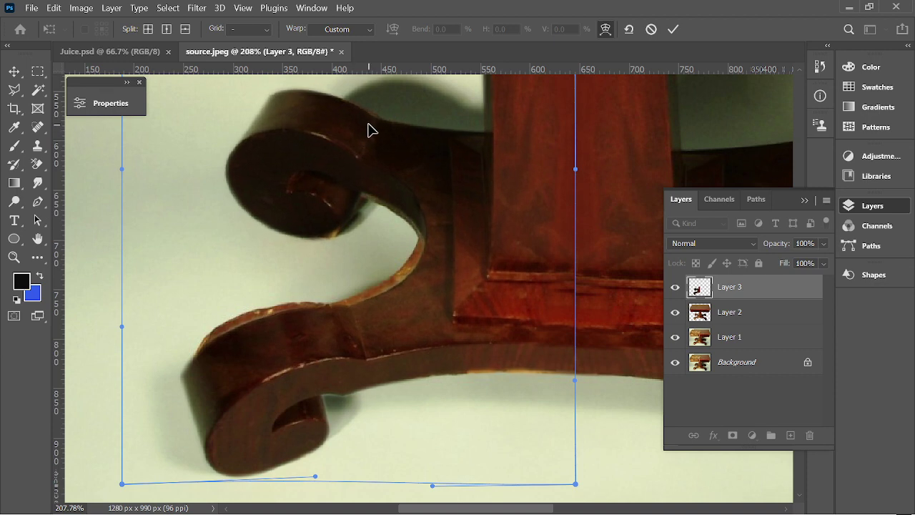
left_click_drag(401, 288, 393, 286)
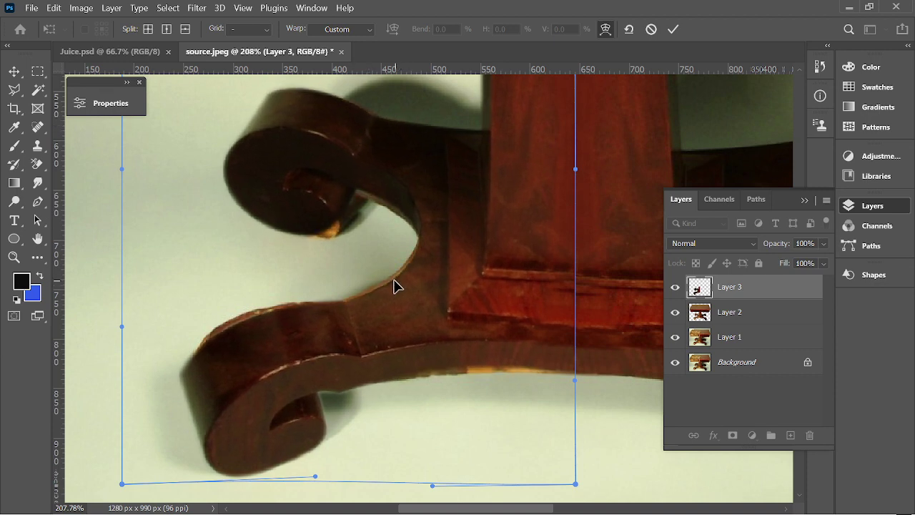
left_click_drag(220, 339, 223, 333)
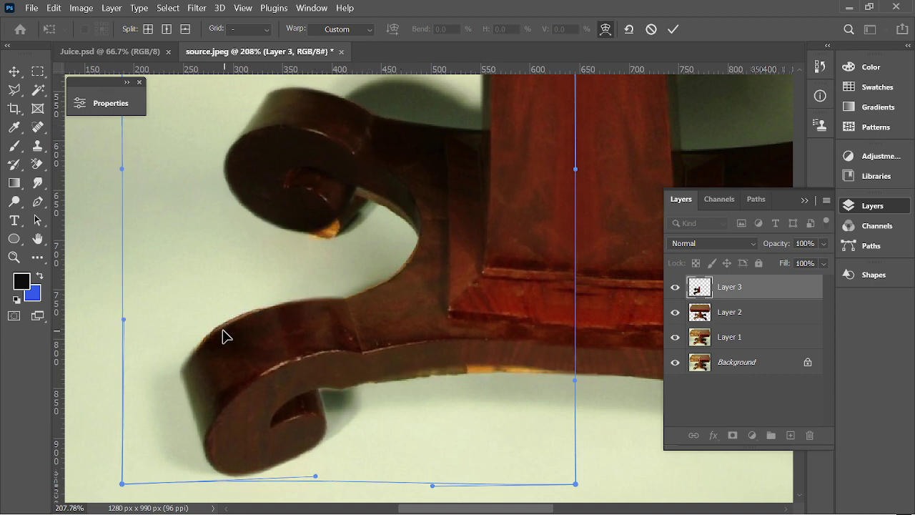
left_click_drag(447, 360, 447, 363)
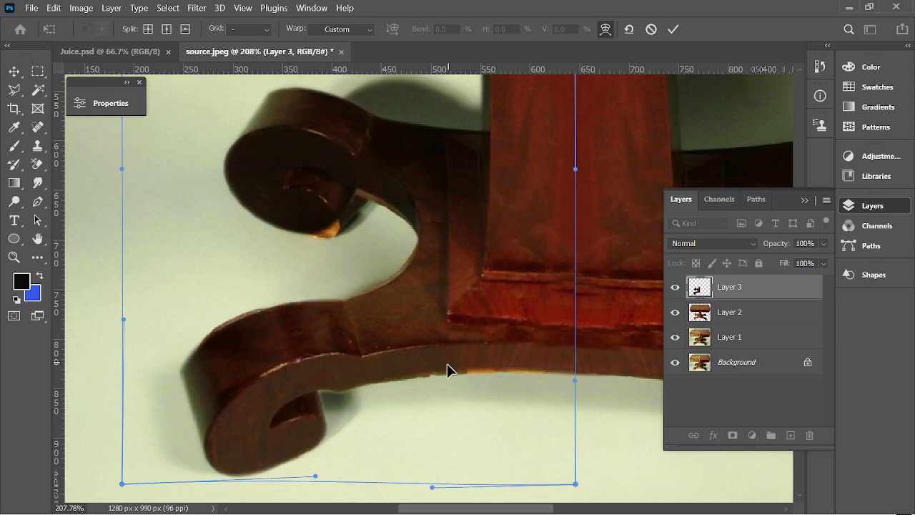
left_click_drag(404, 283, 400, 280)
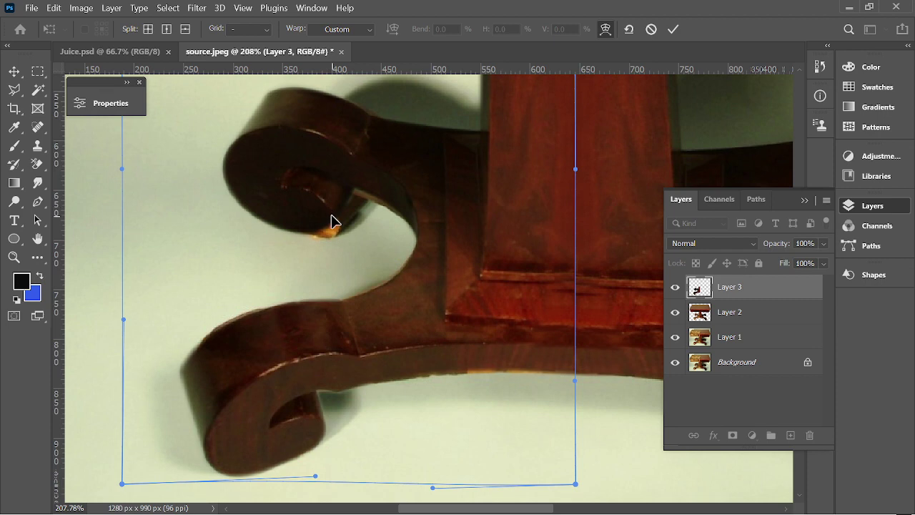
Refine the scrolls, nudging the lower scroll slightly higher, and commit the warp.
left_click_drag(331, 218, 338, 226)
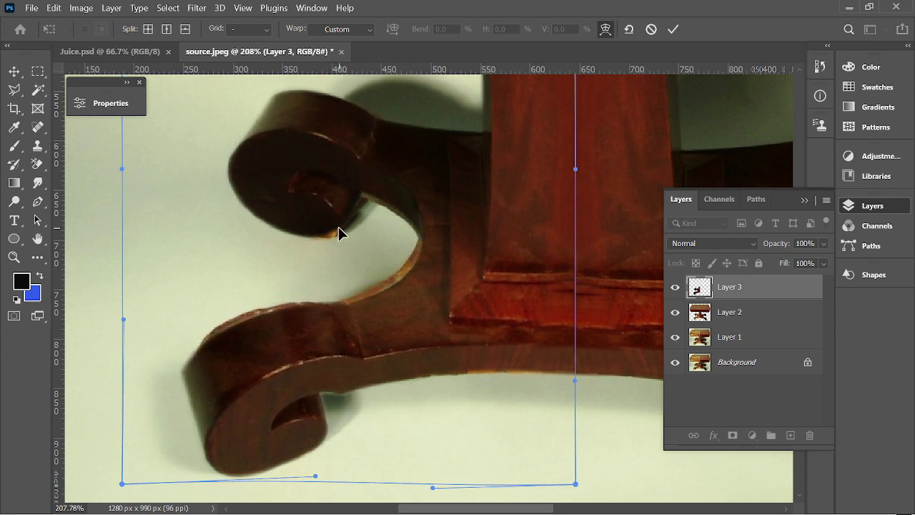
left_click_drag(375, 293, 372, 295)
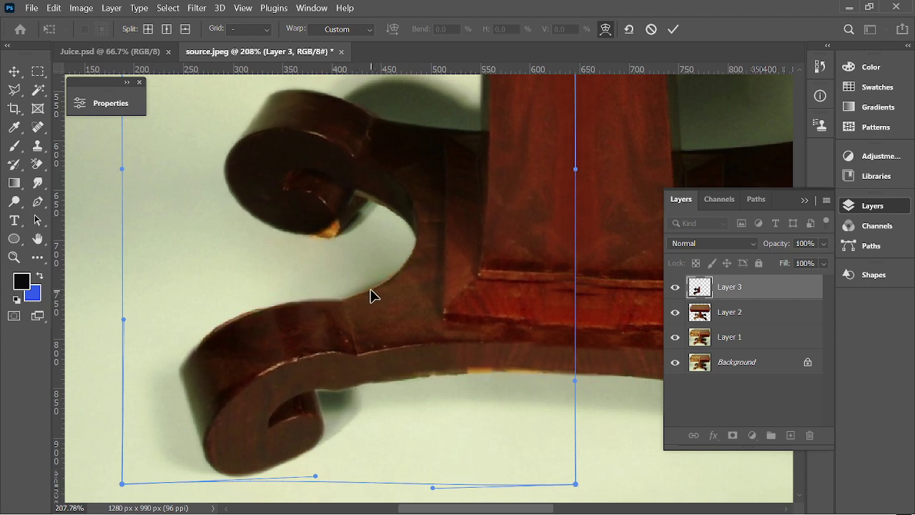
left_click_drag(468, 365, 468, 366)
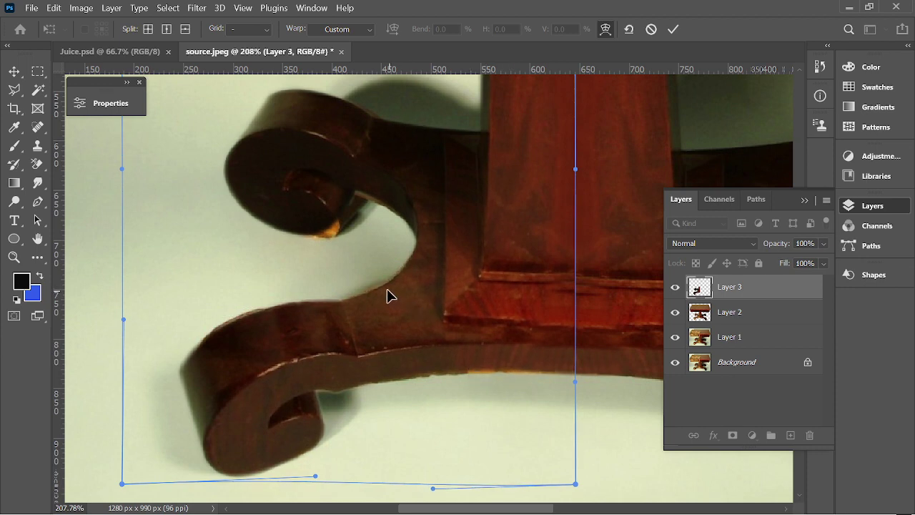
left_click_drag(387, 293, 386, 293)
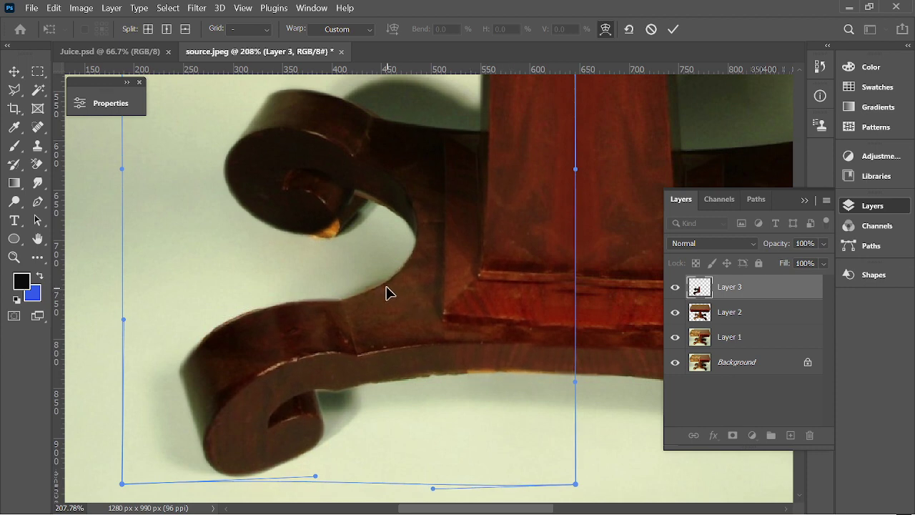
scroll(386, 292, "down", 3)
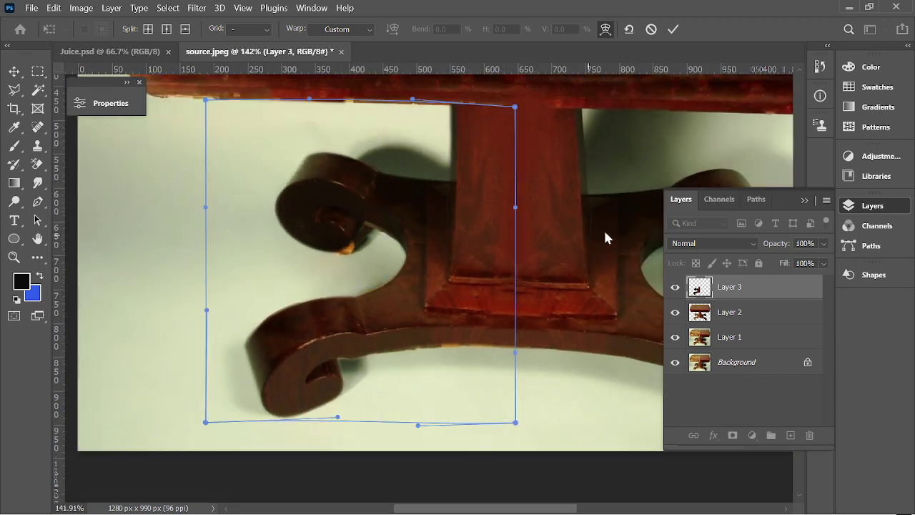
left_click(673, 29)
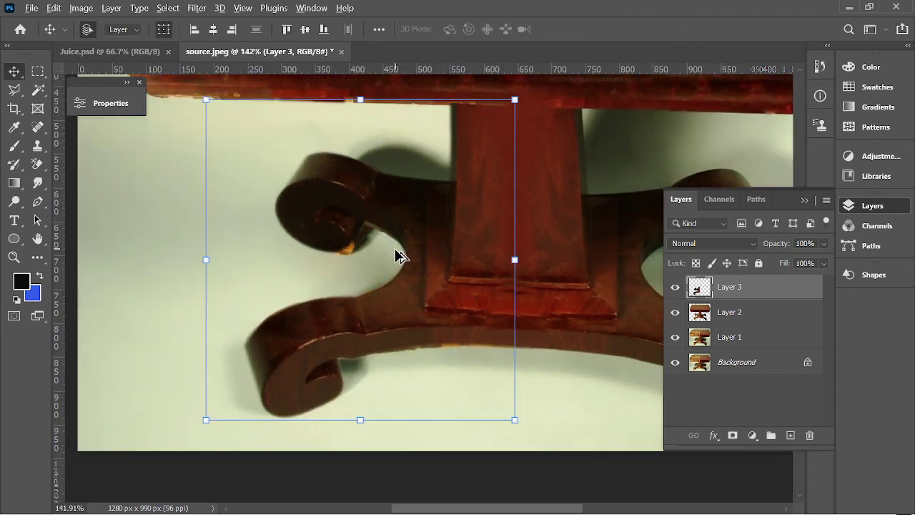
Start a free transform on Layer 3, undoing a trial shift of the leg.
scroll(395, 255, "down", 3)
scroll(604, 224, "down", 2)
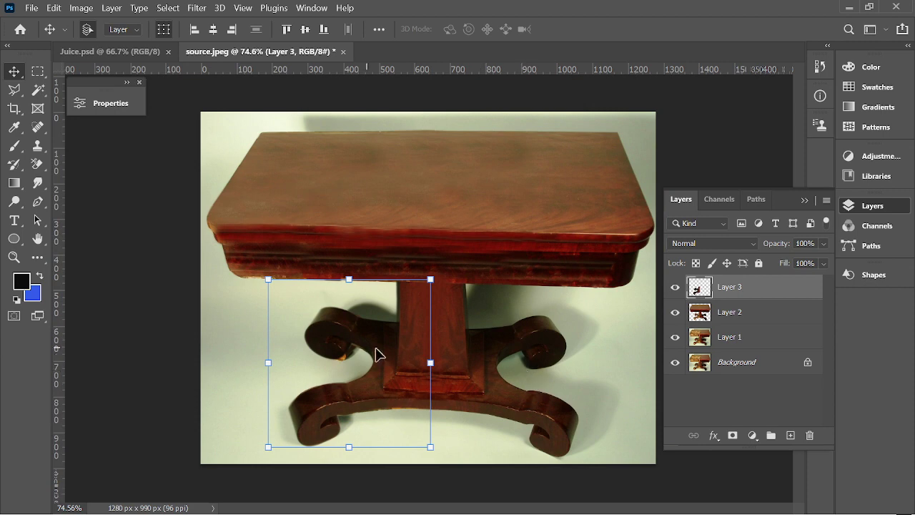
scroll(387, 388, "up", 7)
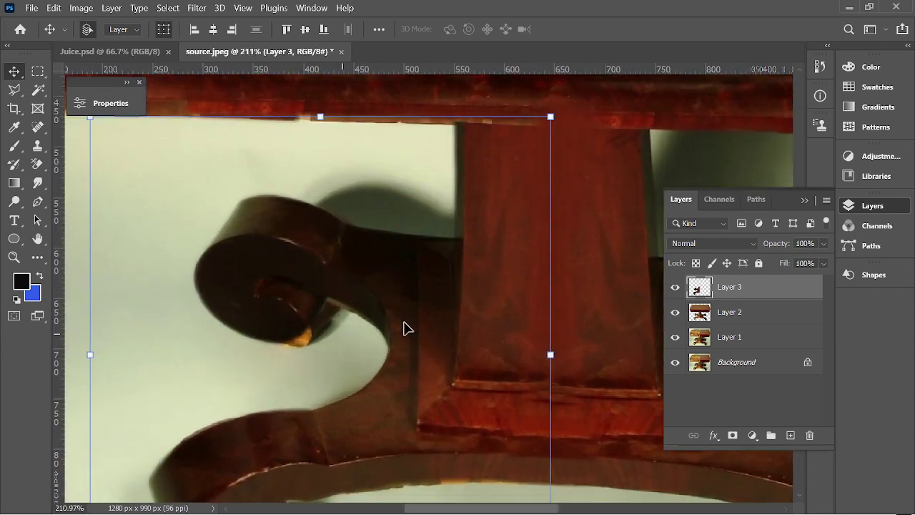
key("ctrl+t")
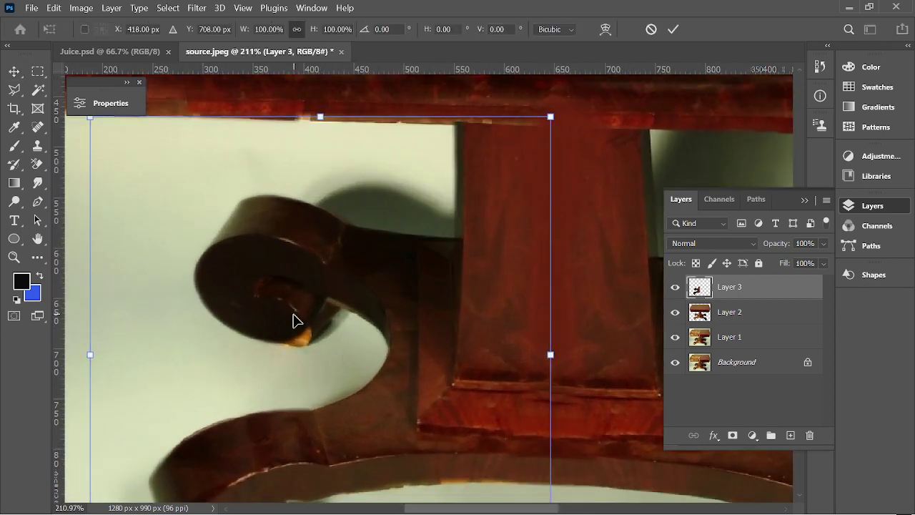
scroll(302, 336, "up", 2)
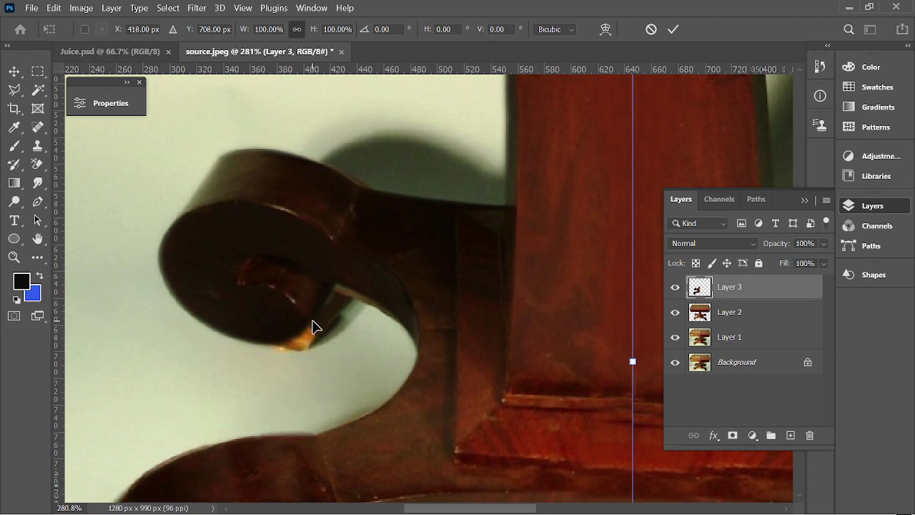
left_click_drag(311, 308, 315, 315)
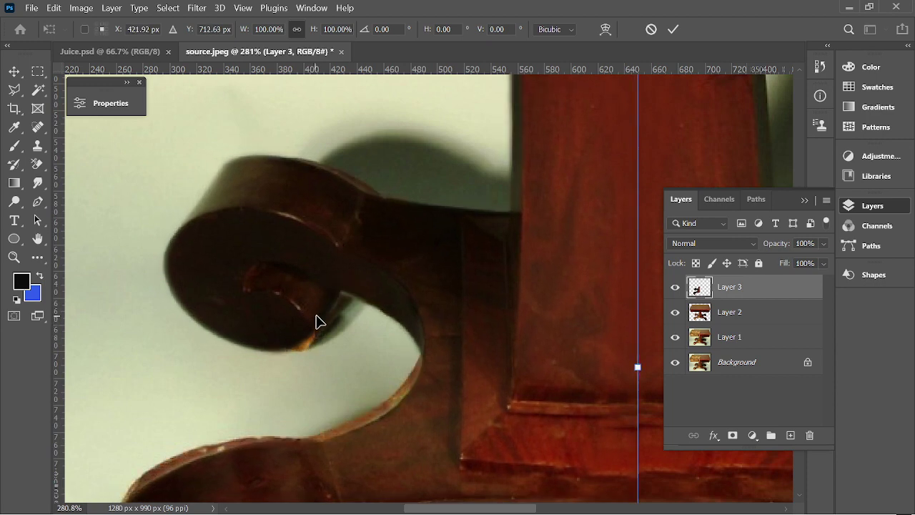
key("ctrl+z")
scroll(343, 312, "down", 2)
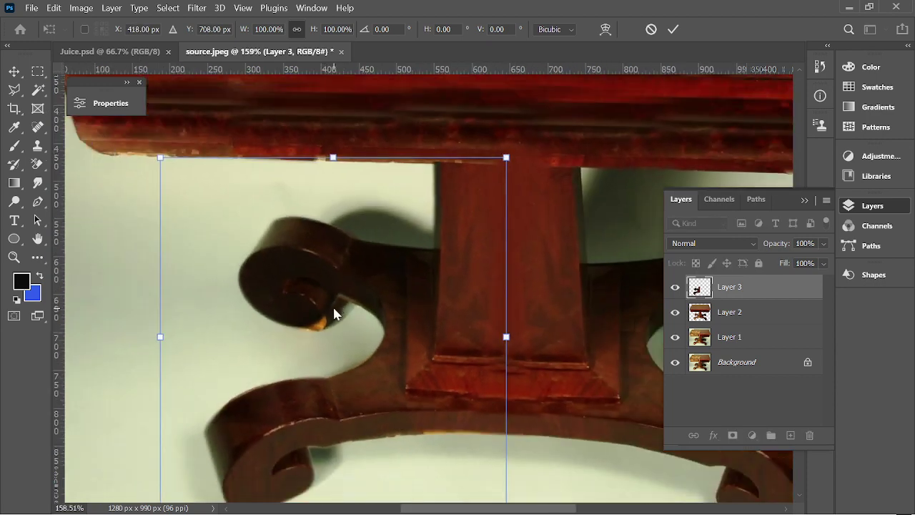
Warp the leg's upper curl knob and lower curl, then commit the warp.
right_click(378, 315)
left_click(428, 348)
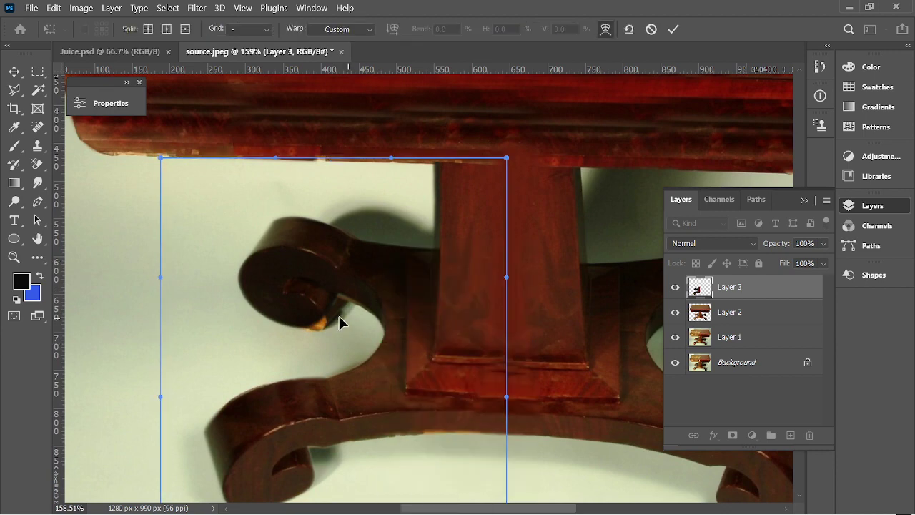
left_click_drag(331, 310, 335, 310)
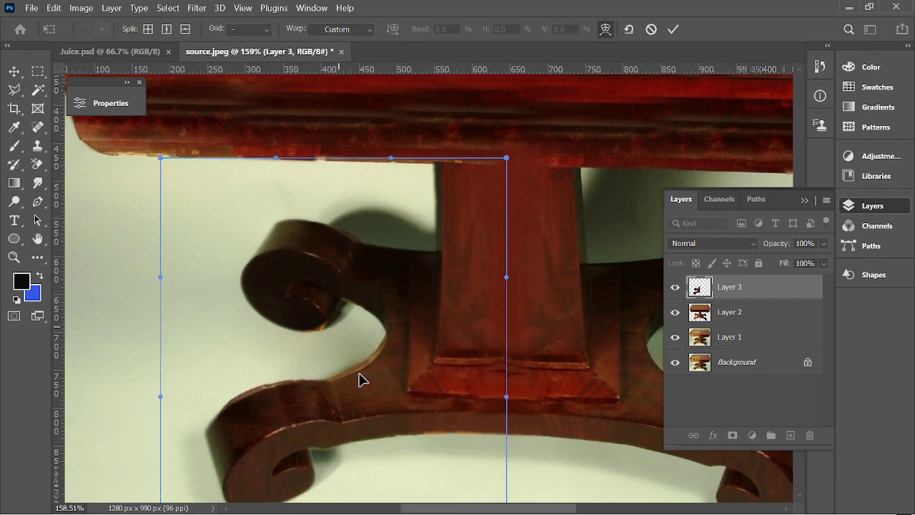
left_click_drag(362, 378, 361, 386)
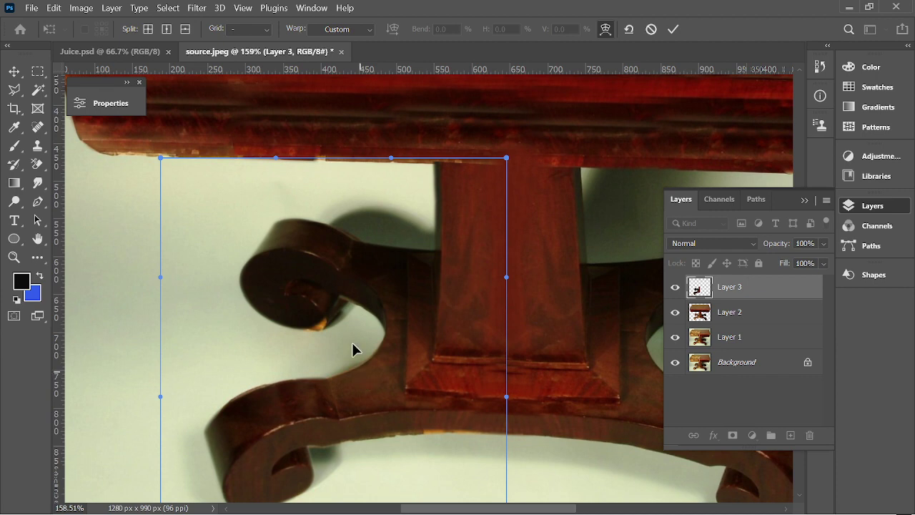
left_click_drag(329, 314, 328, 313)
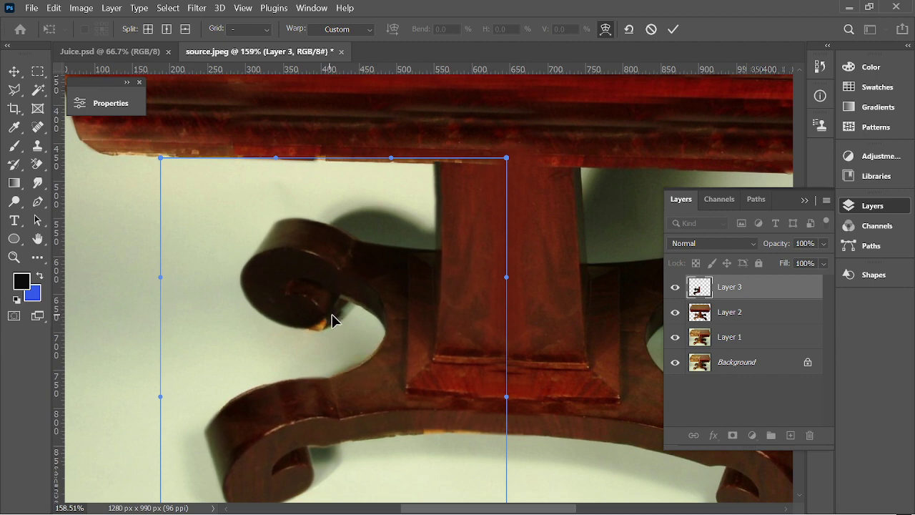
scroll(478, 197, "down", 3)
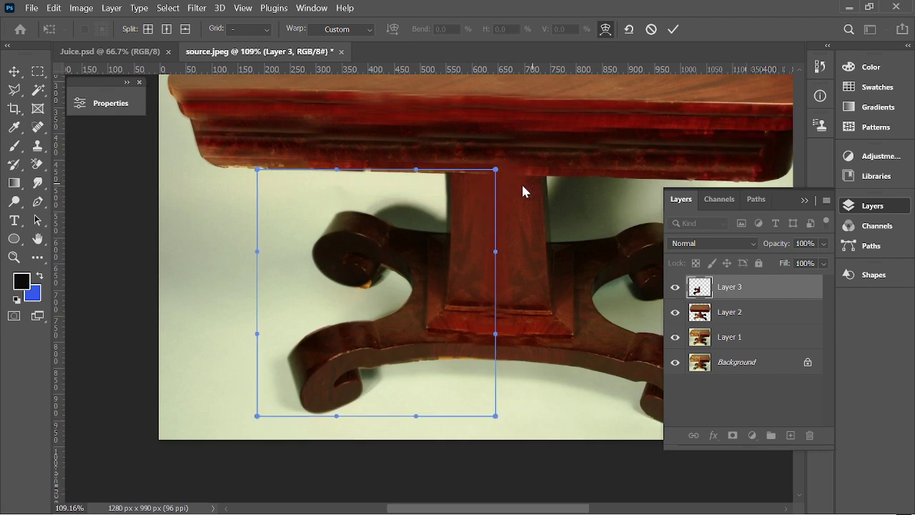
scroll(476, 183, "up", 4)
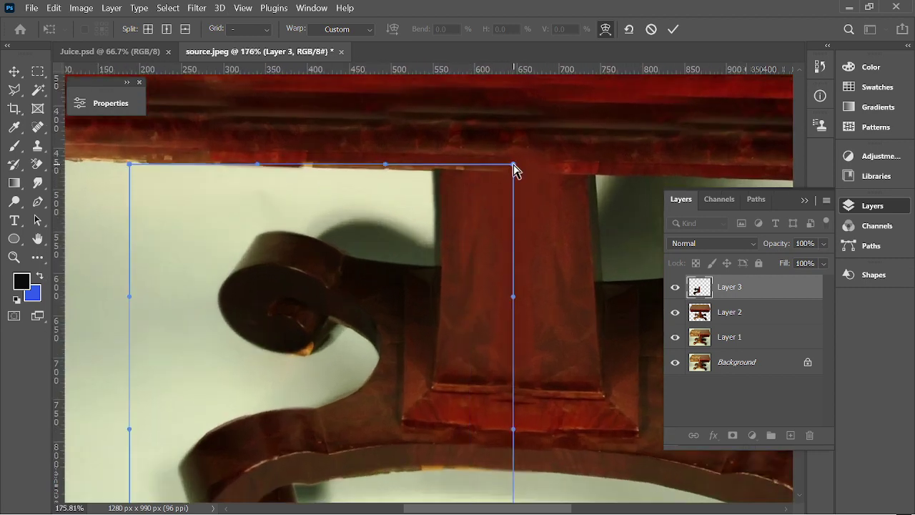
scroll(513, 172, "down", 3)
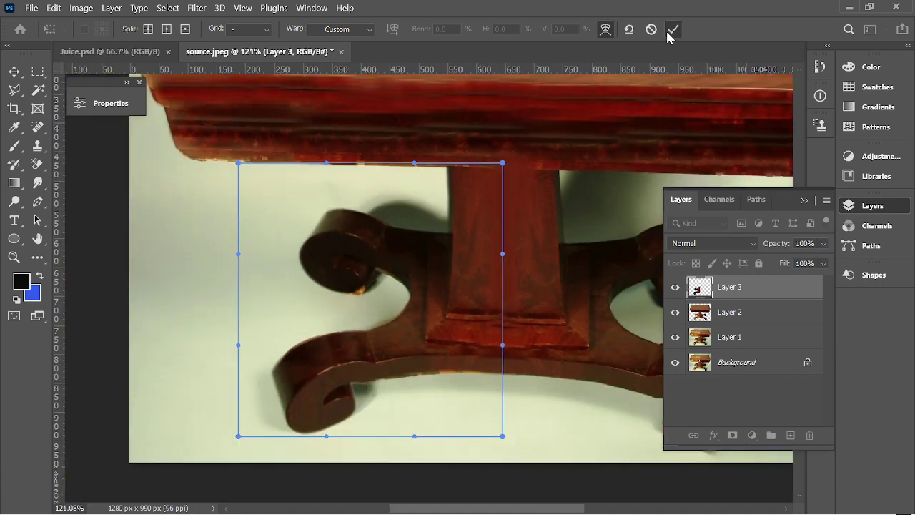
left_click(672, 29)
scroll(314, 383, "down", 4)
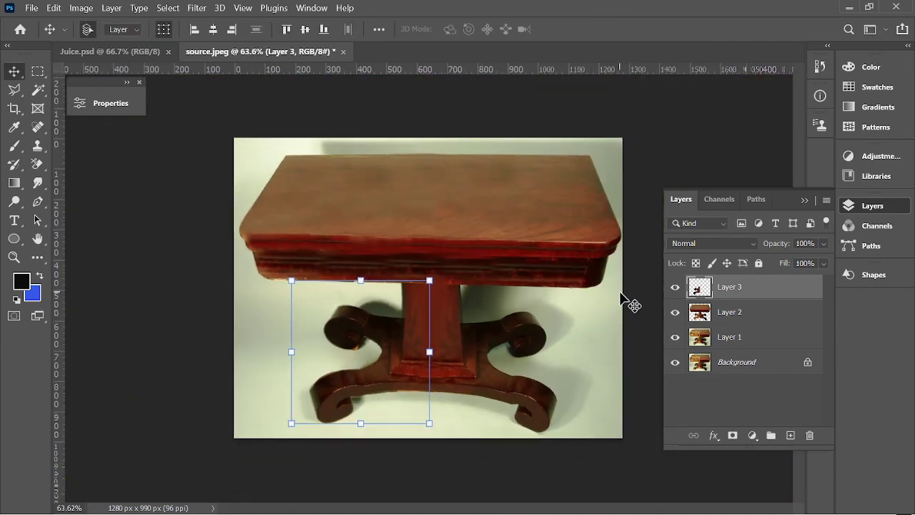
left_click(633, 307)
scroll(339, 371, "up", 8)
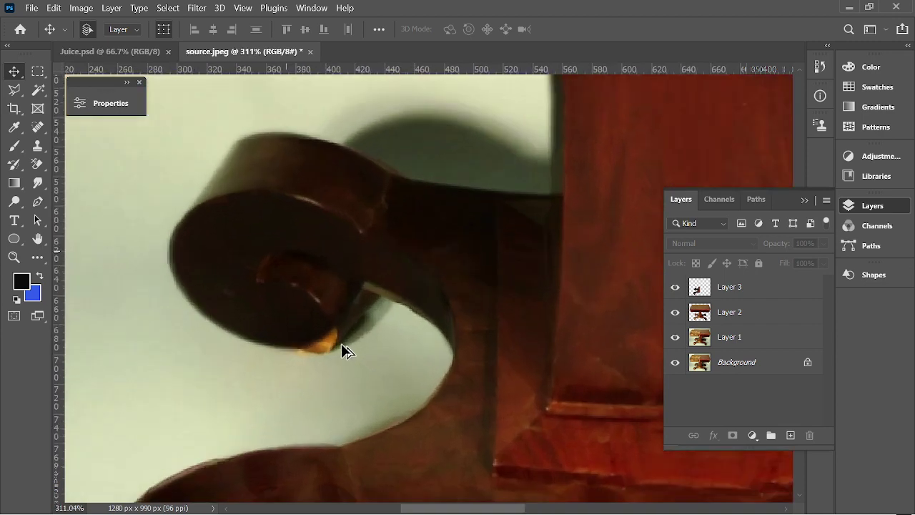
left_click(710, 289)
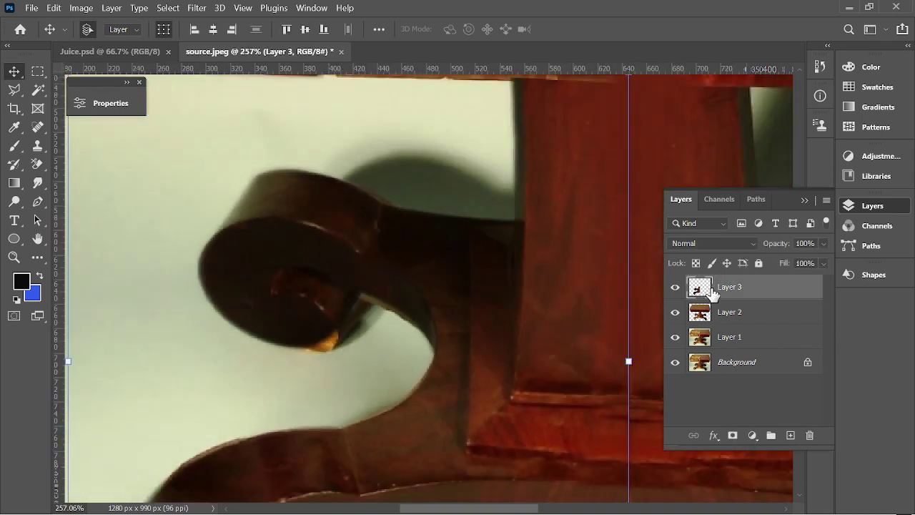
left_click(719, 312)
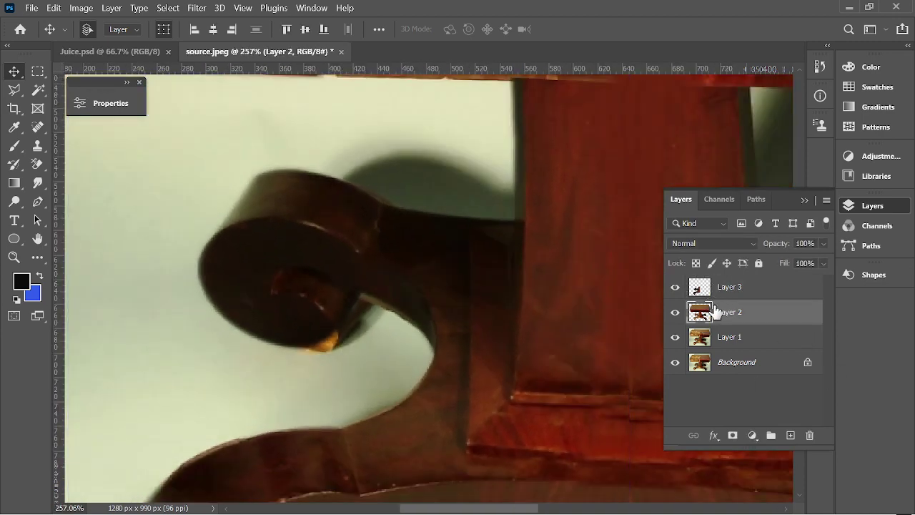
scroll(439, 317, "down", 3)
left_click(748, 291)
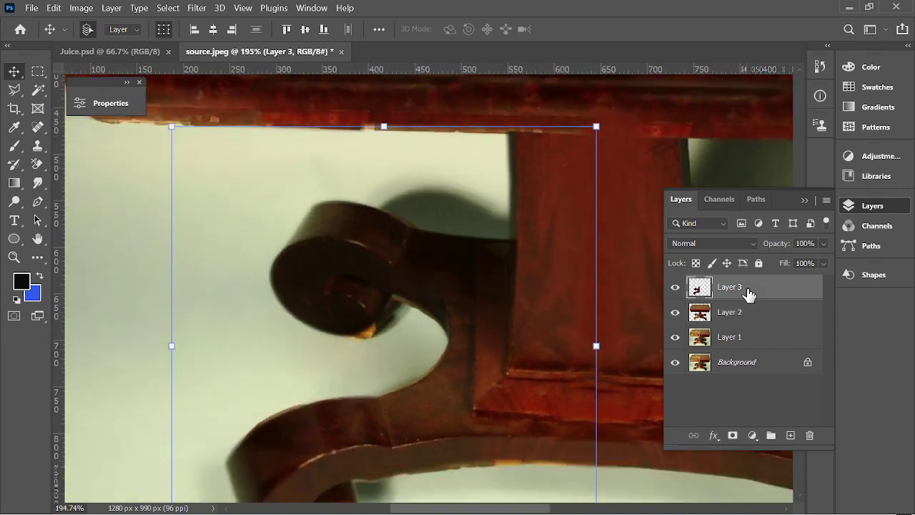
scroll(525, 291, "down", 2)
scroll(526, 292, "down", 2)
left_click_drag(521, 290, 396, 296)
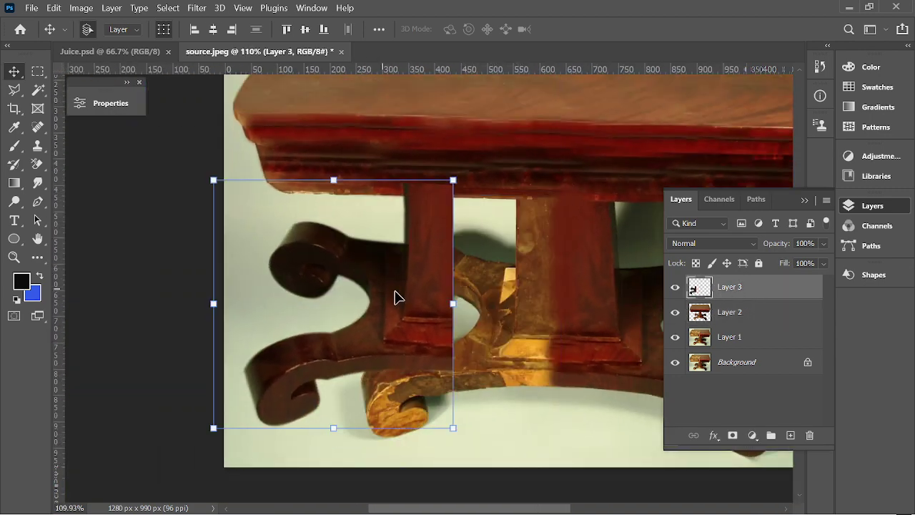
key("ctrl+z")
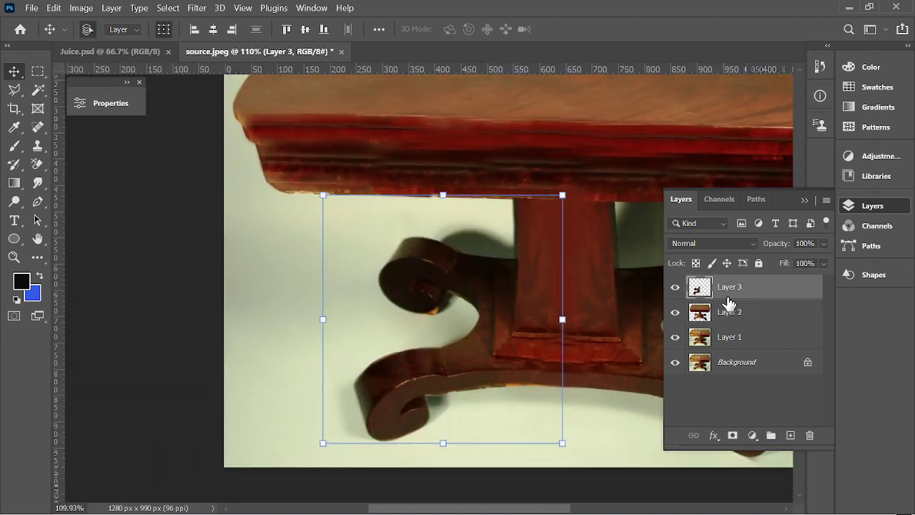
right_click(729, 289)
left_click(744, 288)
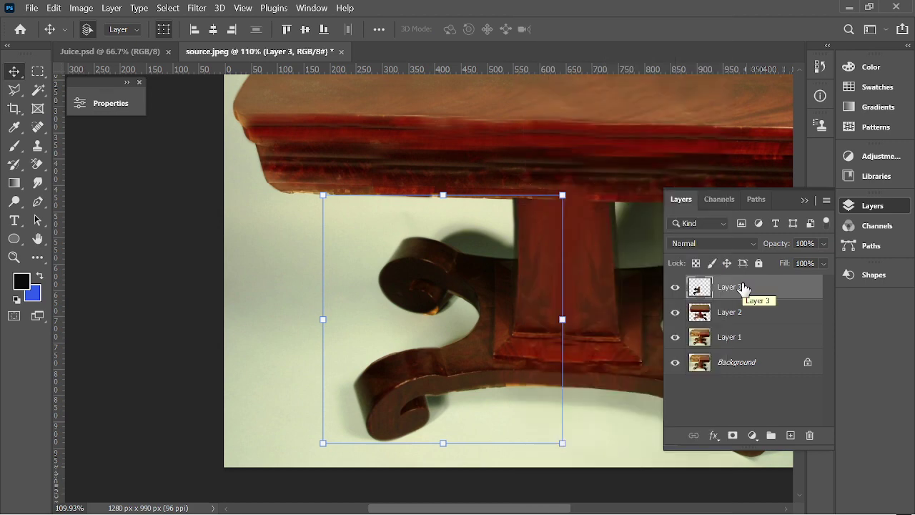
key("Delete")
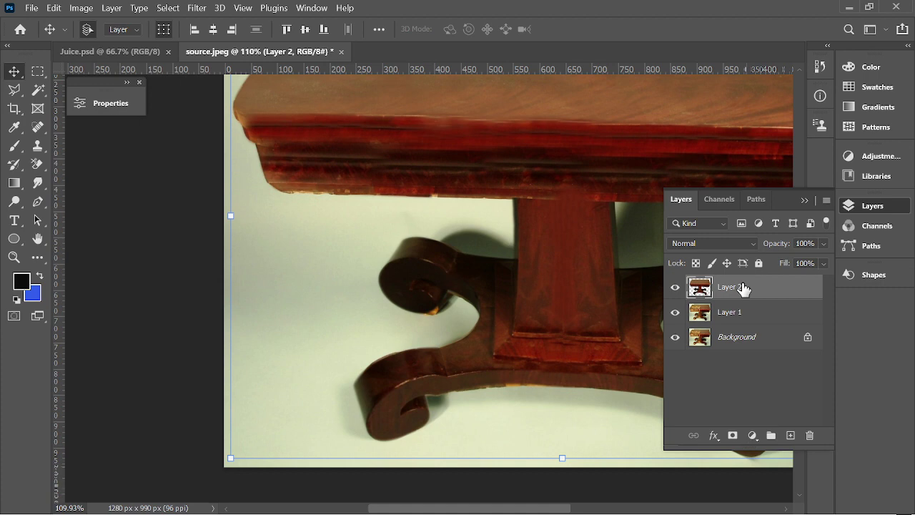
key("ctrl+z")
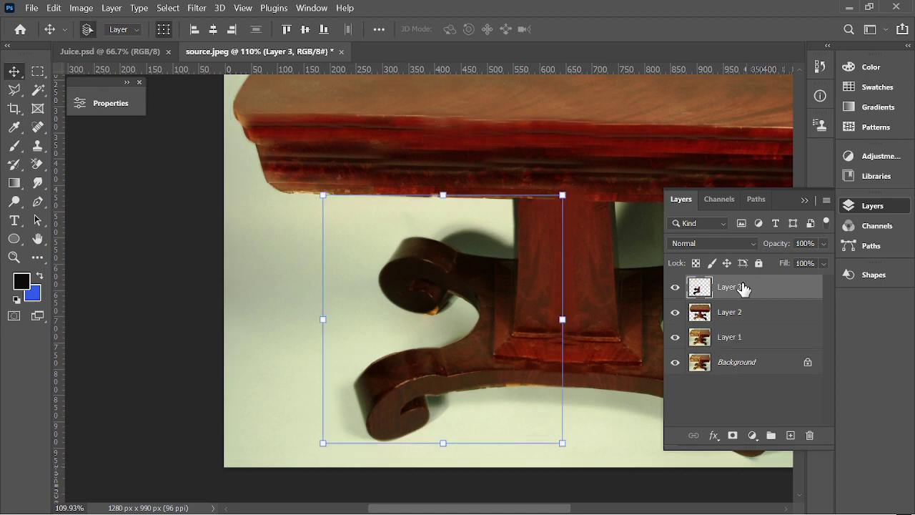
right_click(743, 288)
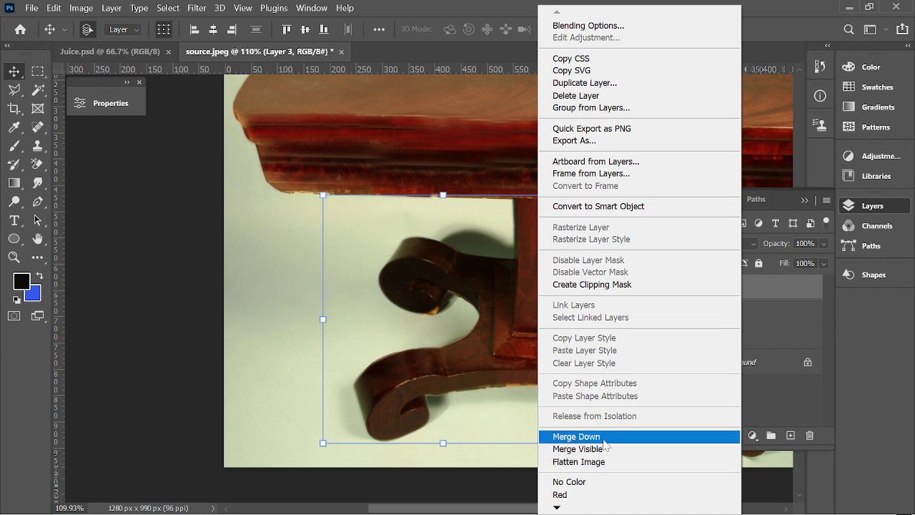
left_click(604, 437)
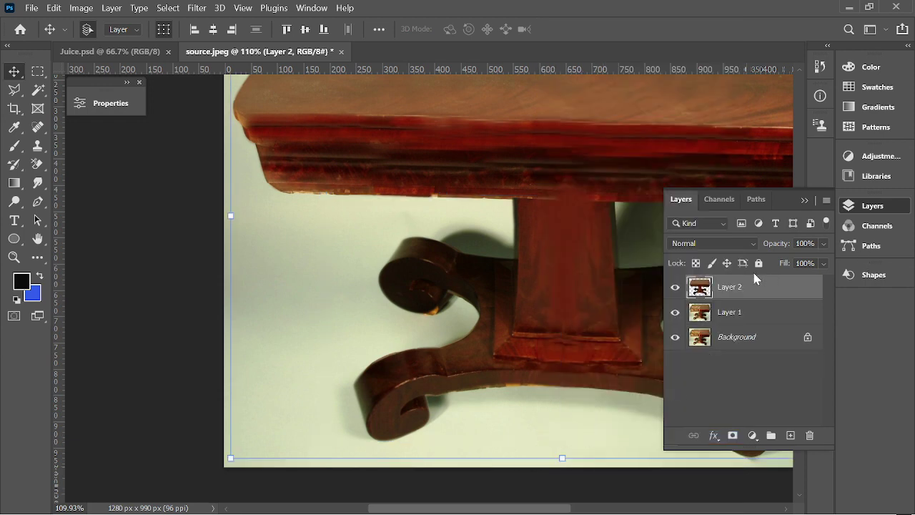
key("ctrl+z")
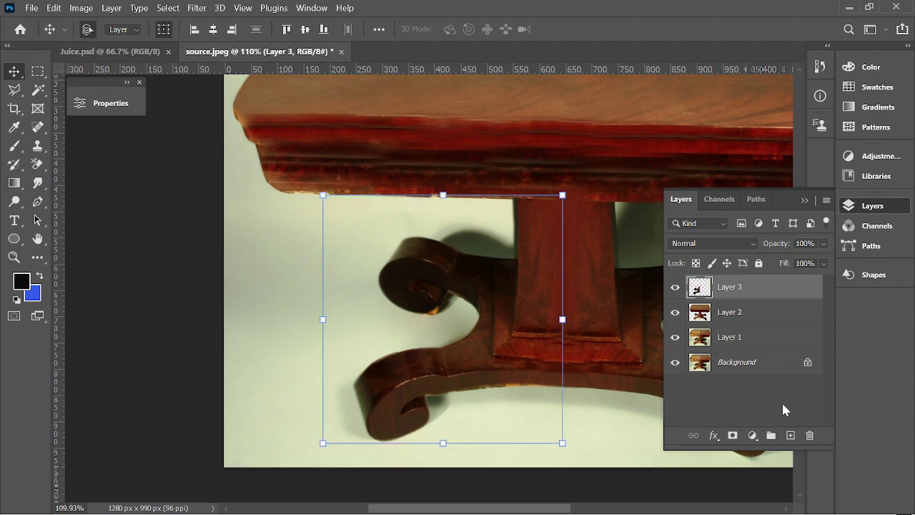
left_click(783, 409)
left_click(742, 288)
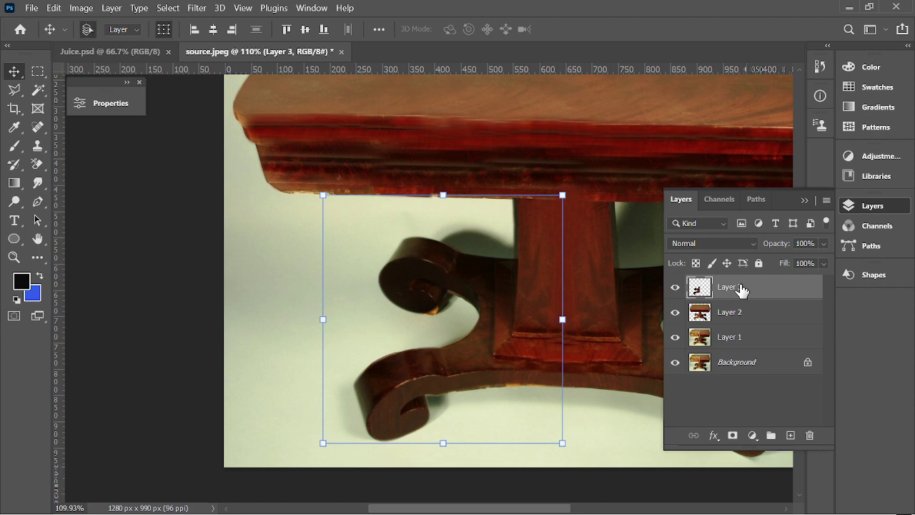
Remove Layer 3, deselect the layers, and fit the whole image in the window.
key("ctrl+e")
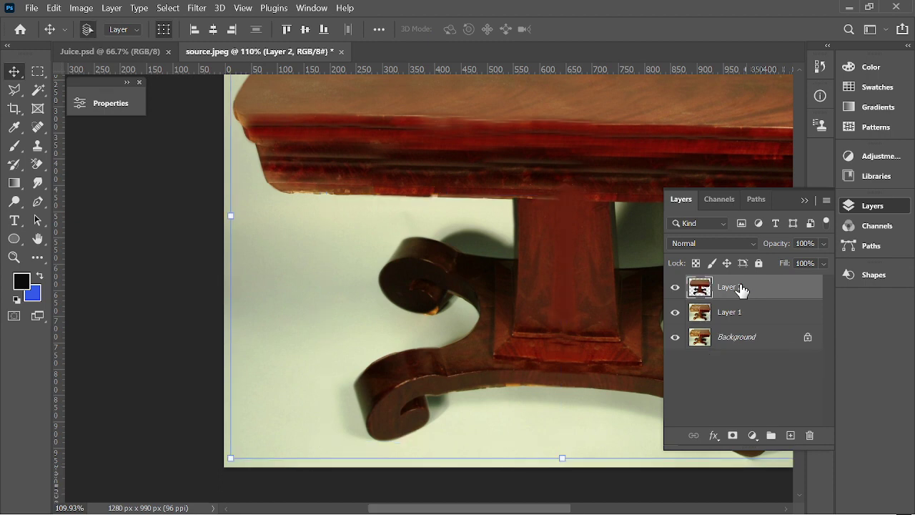
left_click(736, 358)
key("ctrl+0")
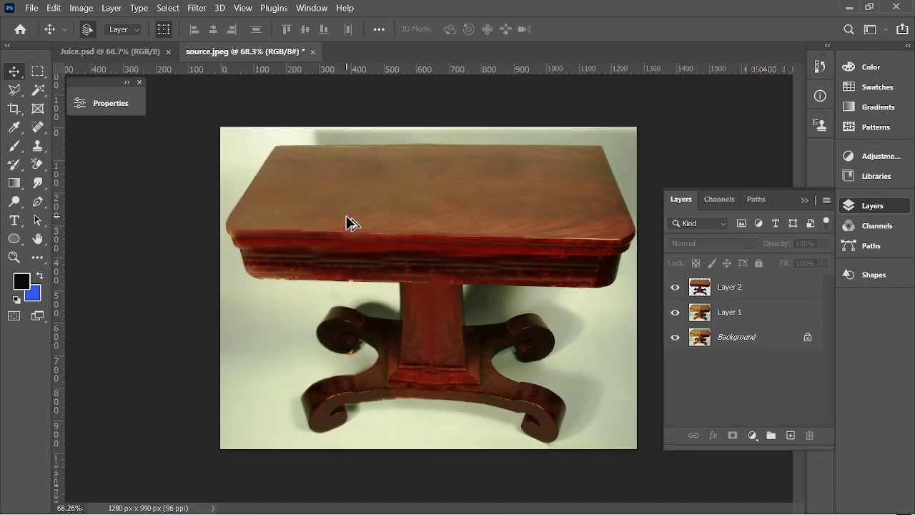
Hide Layer 1 and Background to view the table cutout alone on transparency.
left_click(675, 312)
left_click(675, 336)
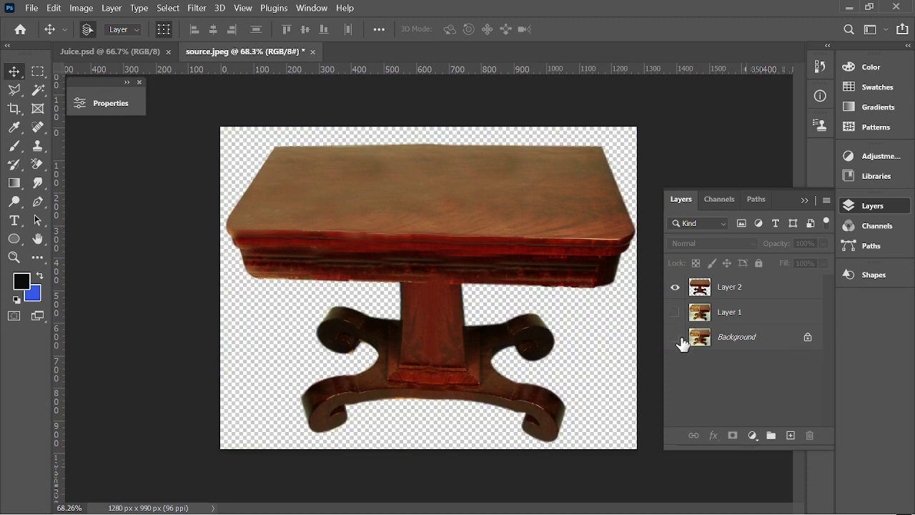
left_click_drag(436, 208, 449, 226)
key("ctrl+z")
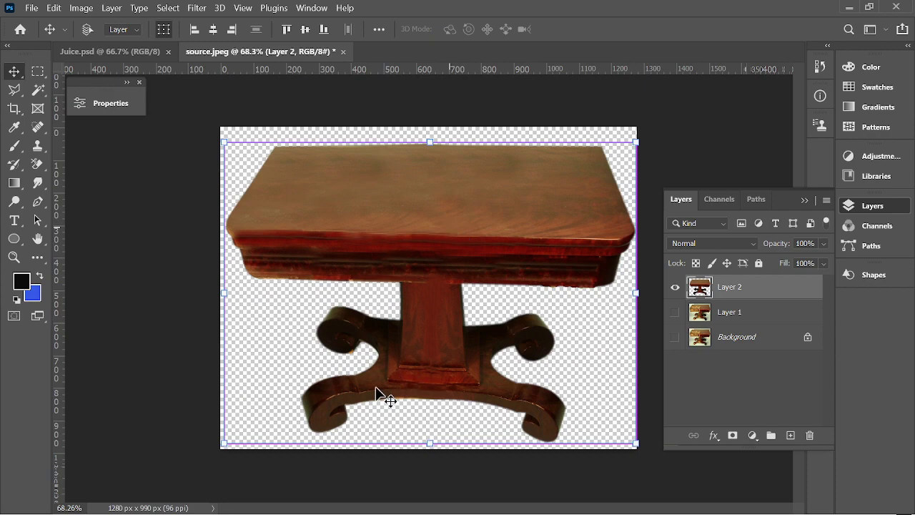
scroll(280, 352, "up", 10)
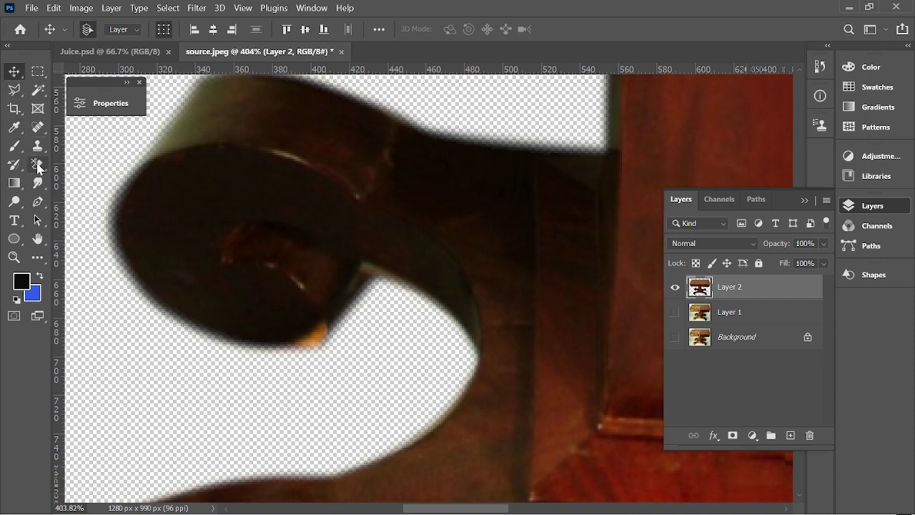
Erase the leftover fringe along the scroll's inner edge with the Eraser at 48% flow.
left_click_drag(38, 163, 74, 173)
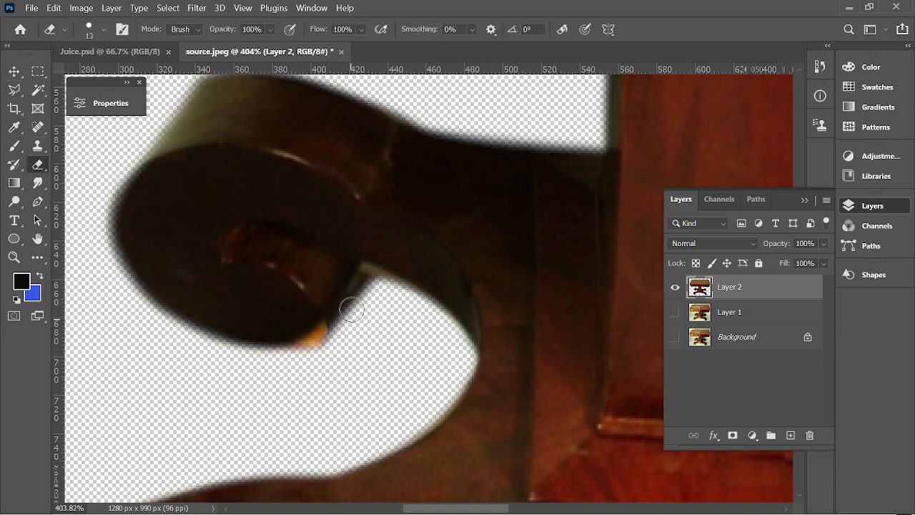
left_click(372, 291)
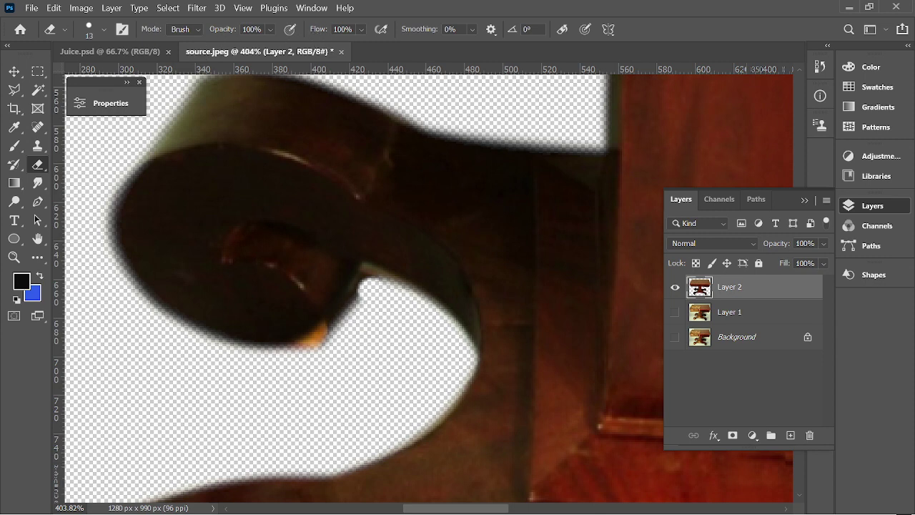
left_click_drag(319, 29, 283, 29)
mouse_move(368, 291)
left_mouse_down()
mouse_move(307, 350)
mouse_move(265, 363)
left_mouse_up()
scroll(349, 354, "down", 6)
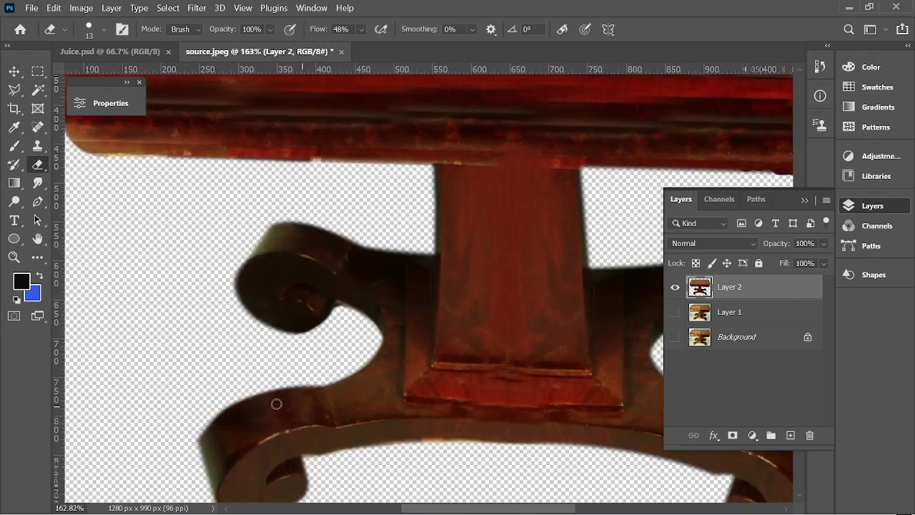
scroll(333, 308, "down", 2)
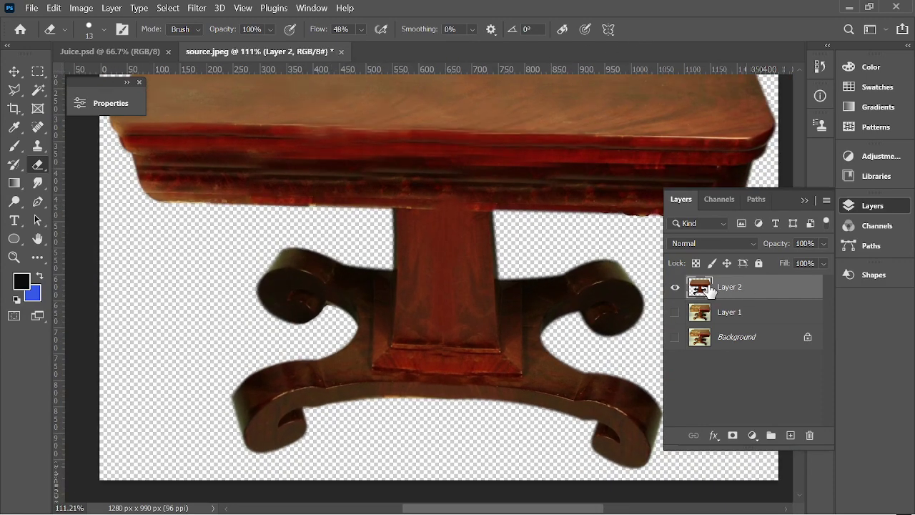
scroll(142, 141, "down", 1)
Return to the Move tool, clear the layer filter, and select Layer 2.
left_click(15, 71)
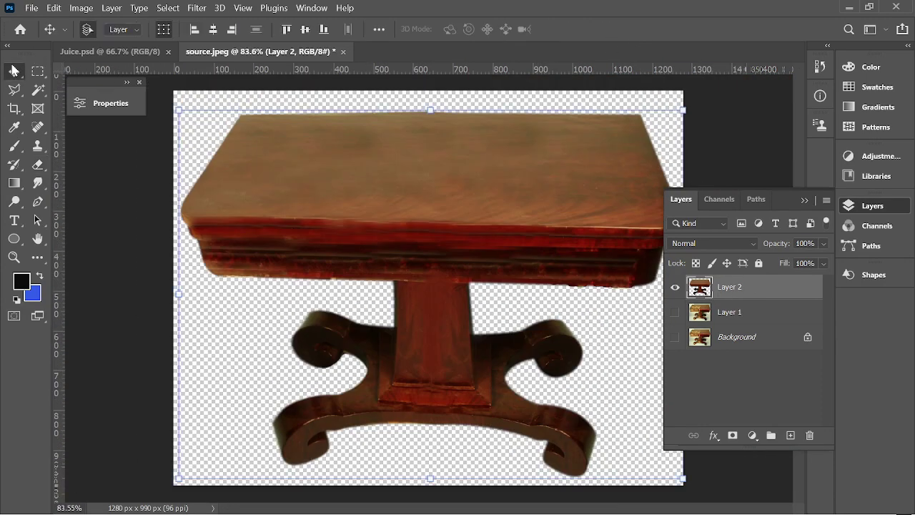
left_click(758, 223)
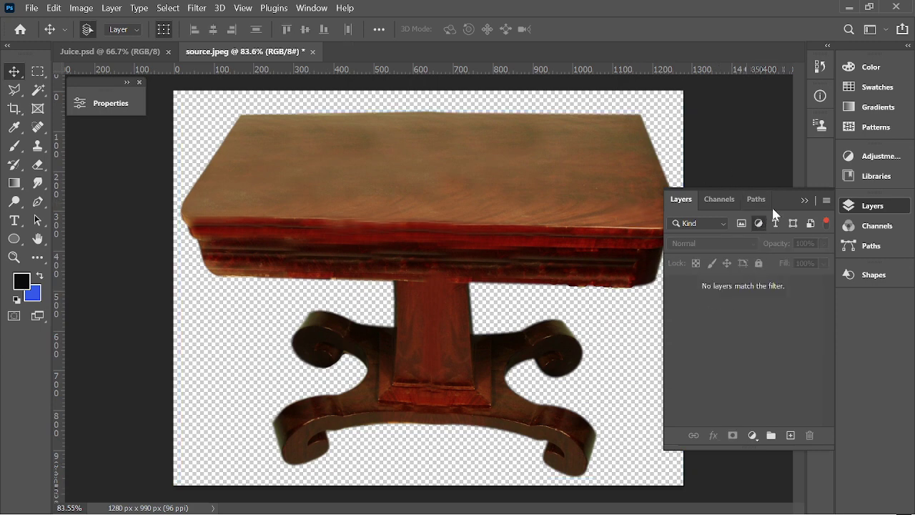
left_click(725, 201)
left_click(691, 200)
left_click(825, 223)
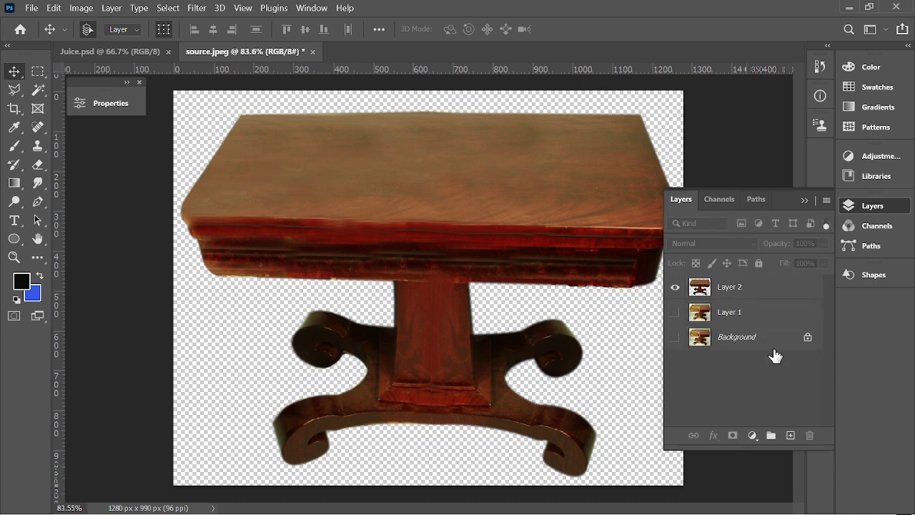
scroll(486, 193, "down", 3)
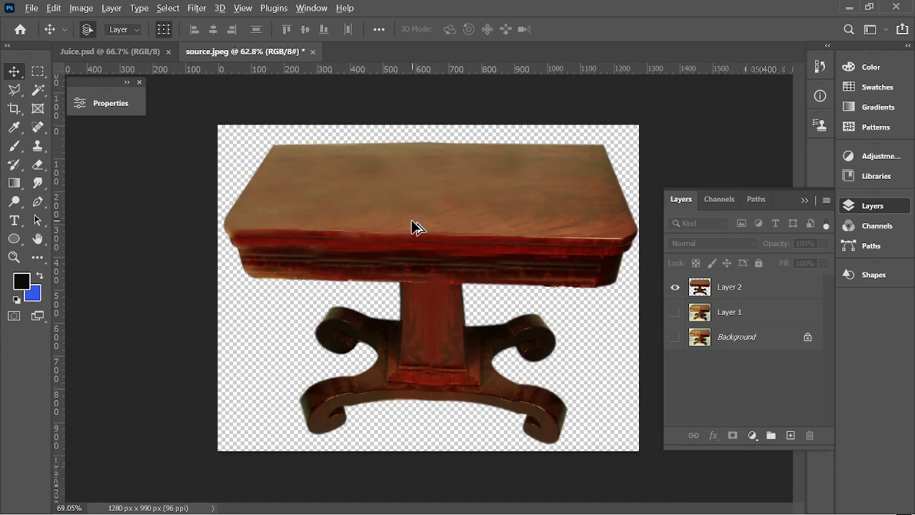
left_click(727, 293)
Make Layer 1 and Background visible again and select Layer 2.
left_click(674, 314)
left_click(674, 337)
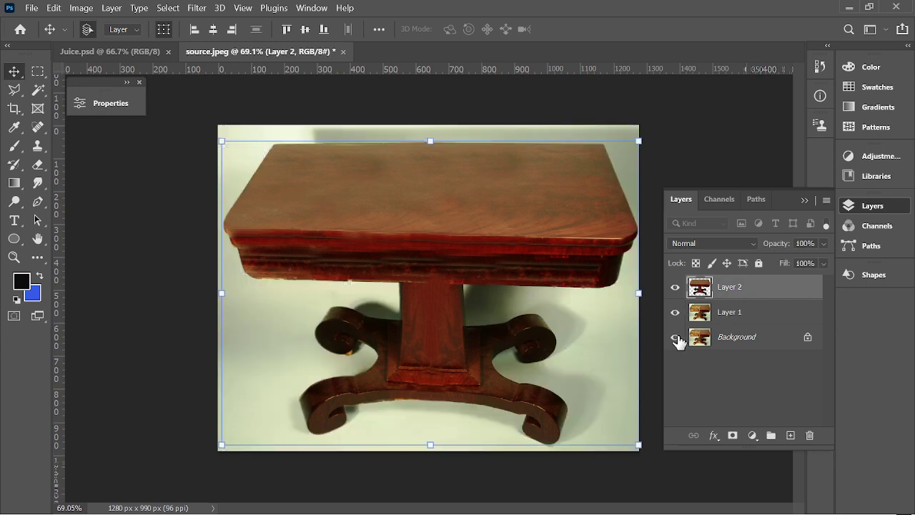
left_click(736, 168)
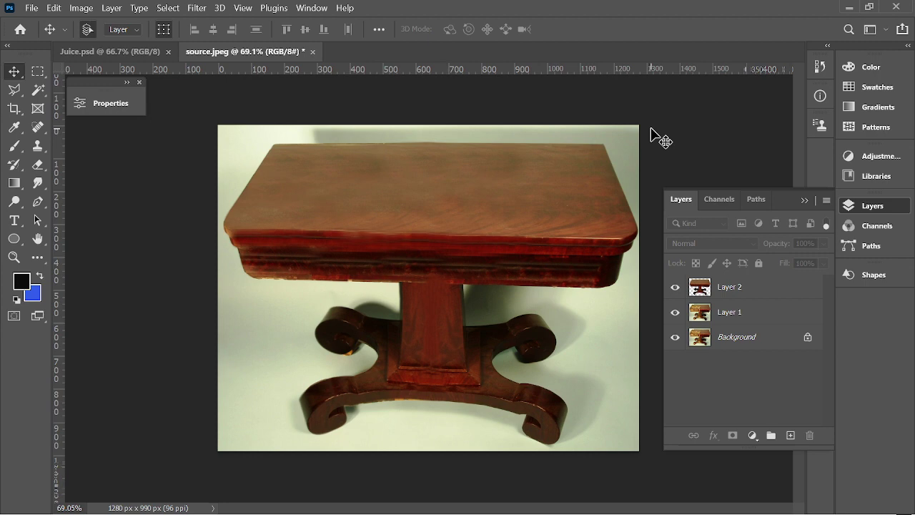
left_click(724, 293)
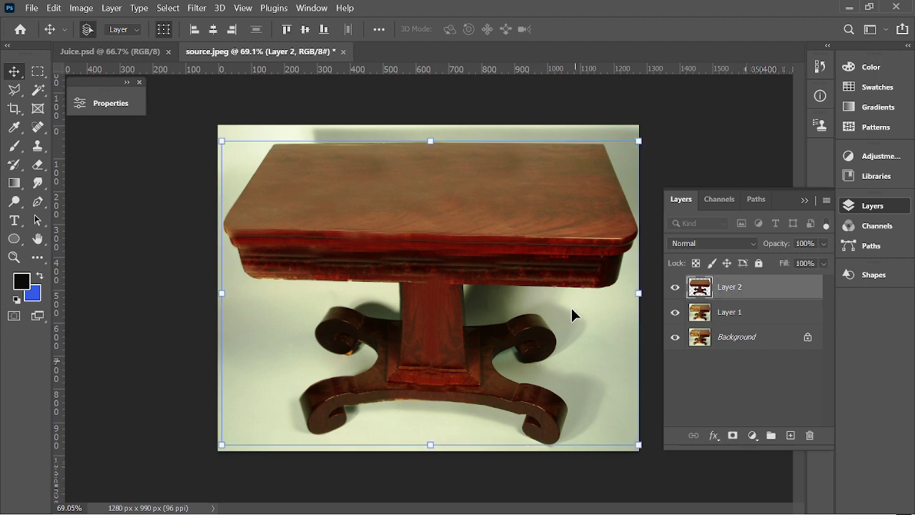
left_click(691, 165)
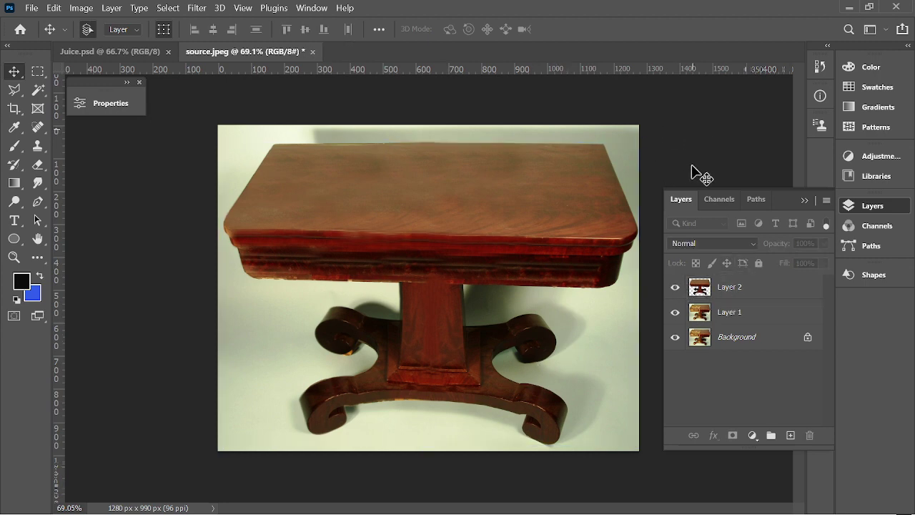
left_click(700, 286)
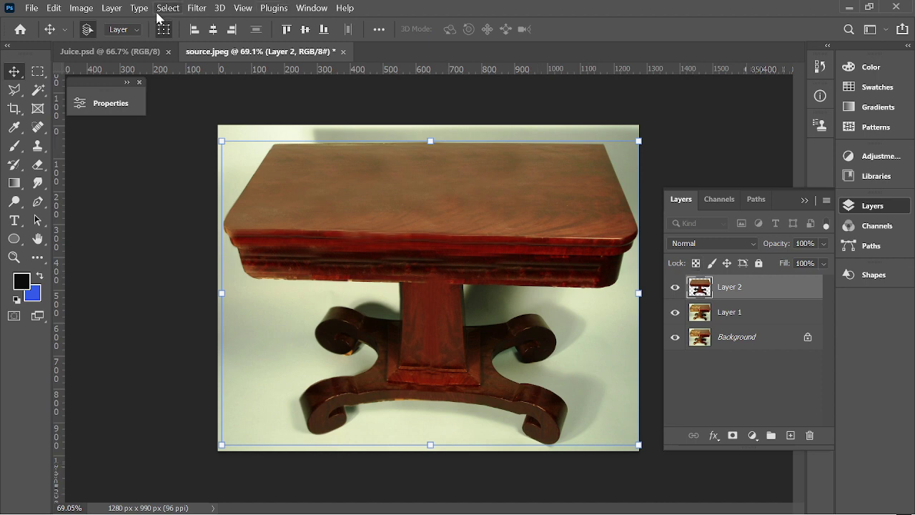
Apply Brightness/Contrast to Layer 2 with brightness 15 and contrast 13.
left_click(81, 8)
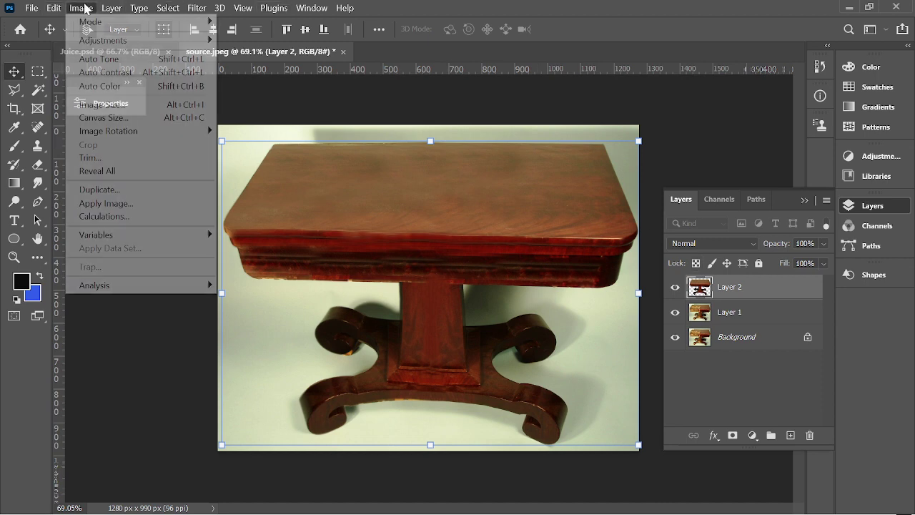
mouse_move(112, 41)
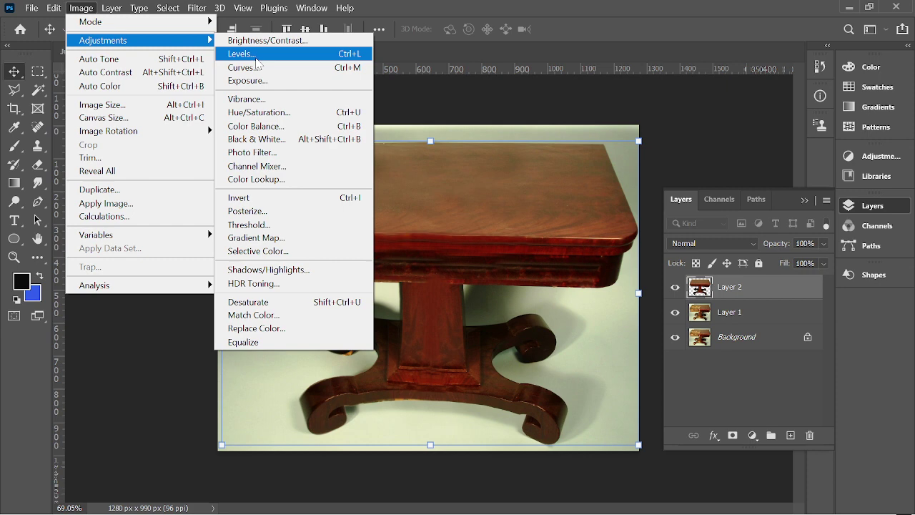
left_click(263, 41)
left_click_drag(397, 119, 629, 150)
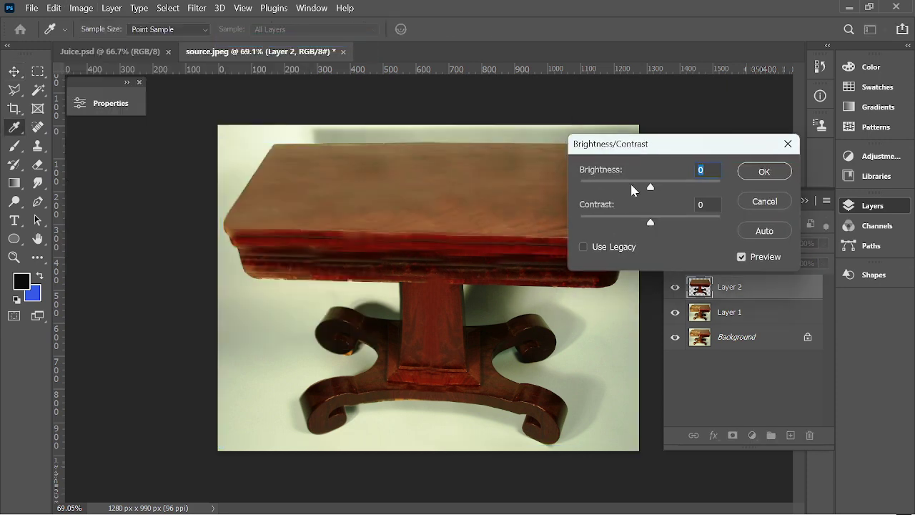
left_click_drag(651, 188, 658, 224)
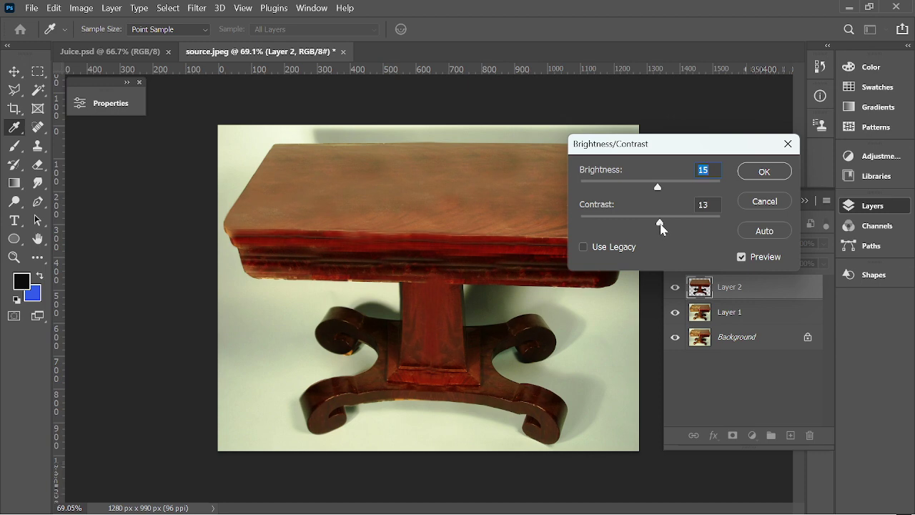
left_click(764, 172)
key("v")
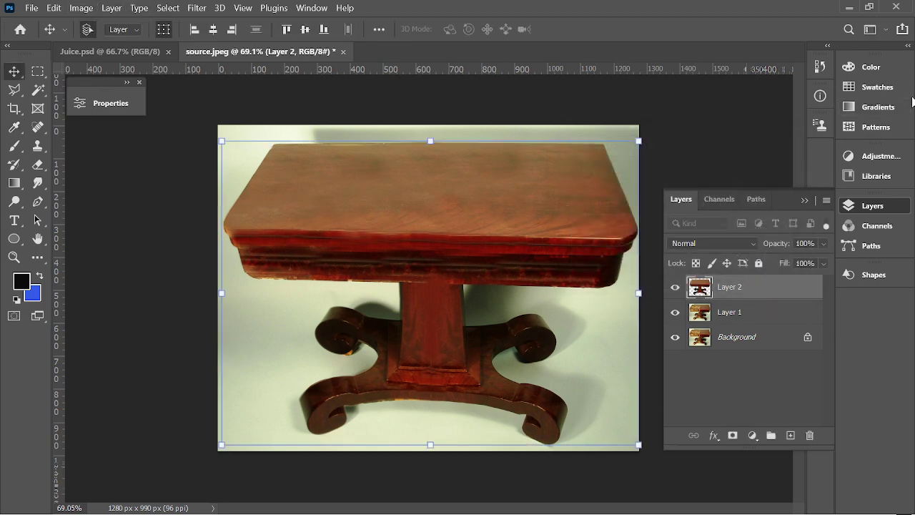
left_click(819, 66)
Review the History panel's past editing steps, then close it.
scroll(736, 115, "up", 10)
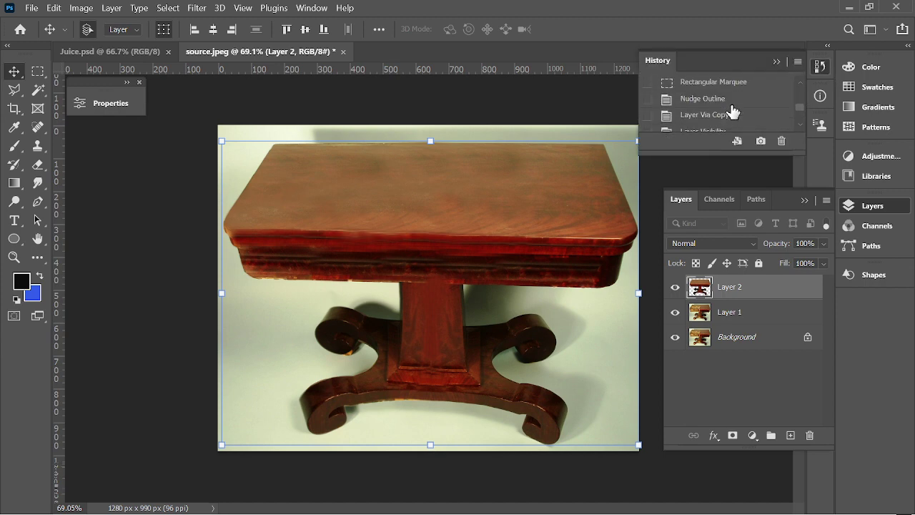
scroll(719, 123, "up", 5)
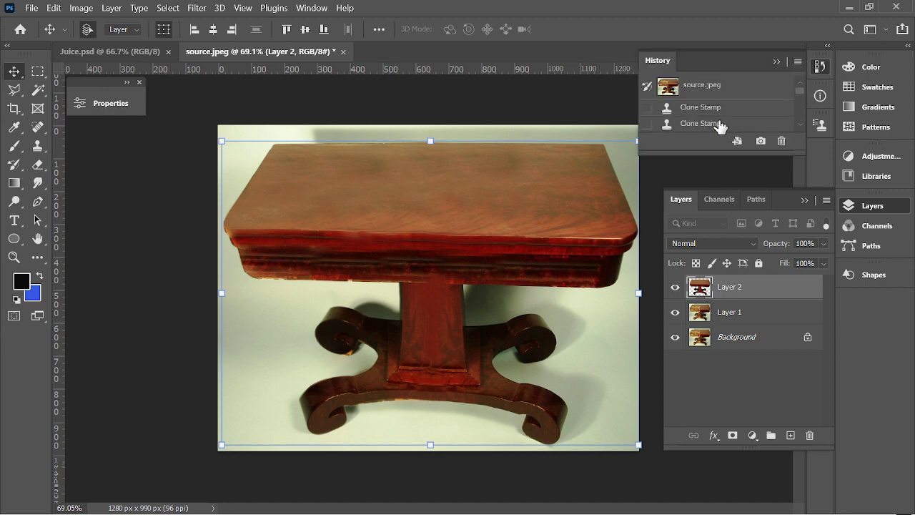
scroll(715, 114, "down", 2)
scroll(711, 109, "down", 8)
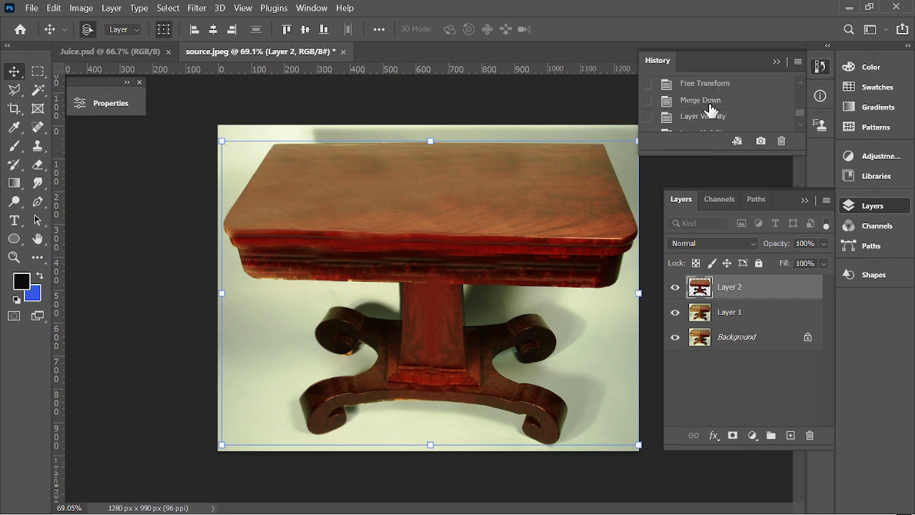
left_click(776, 62)
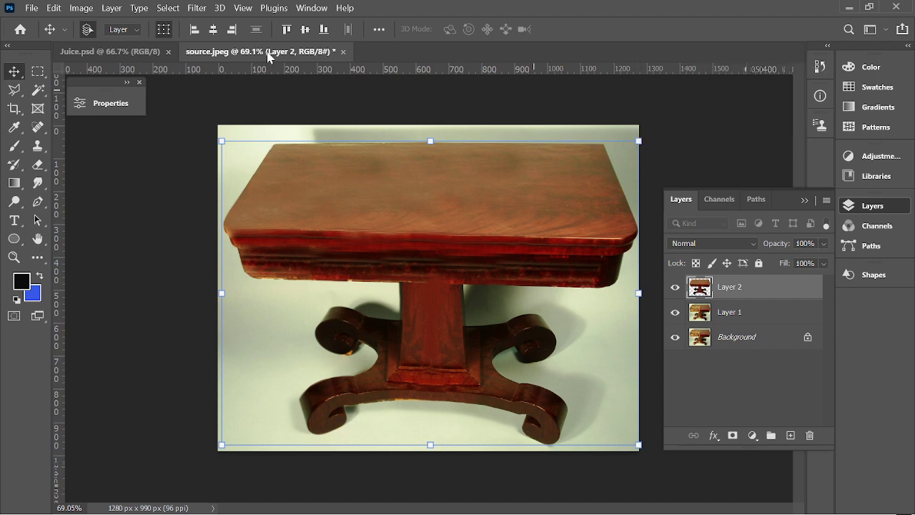
Brighten the table with a Curves adjustment bent upward.
left_click(84, 11)
mouse_move(108, 43)
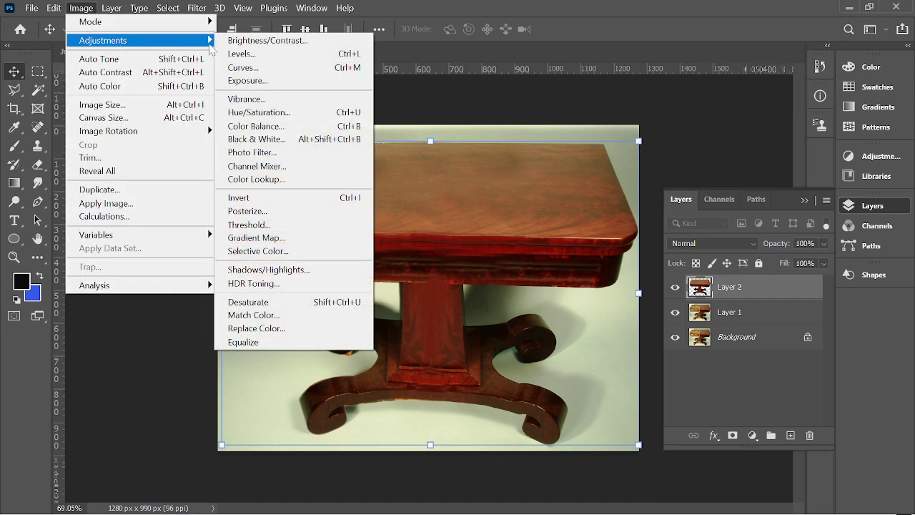
left_click(247, 68)
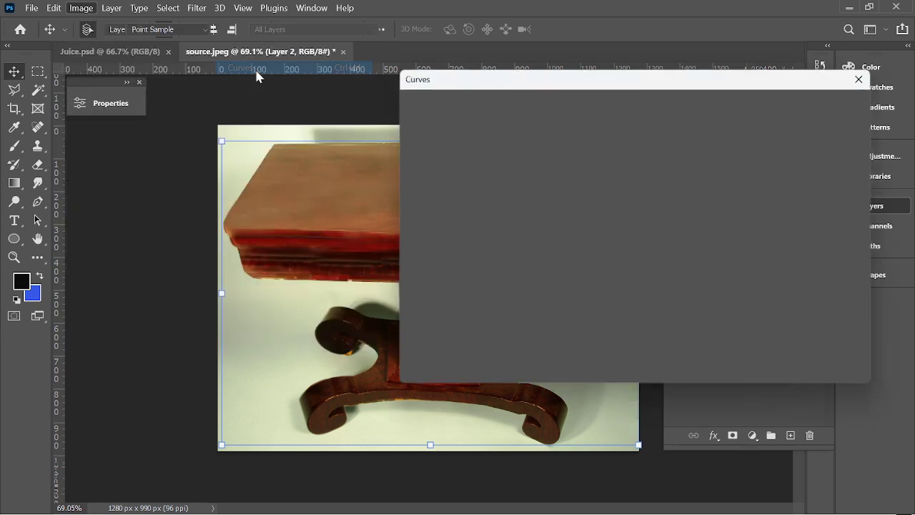
left_click_drag(501, 79, 578, 82)
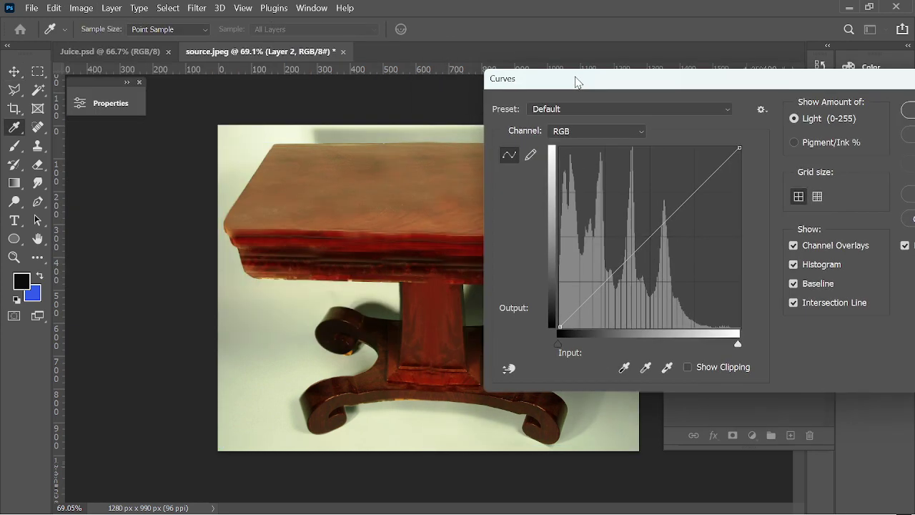
left_click(641, 233)
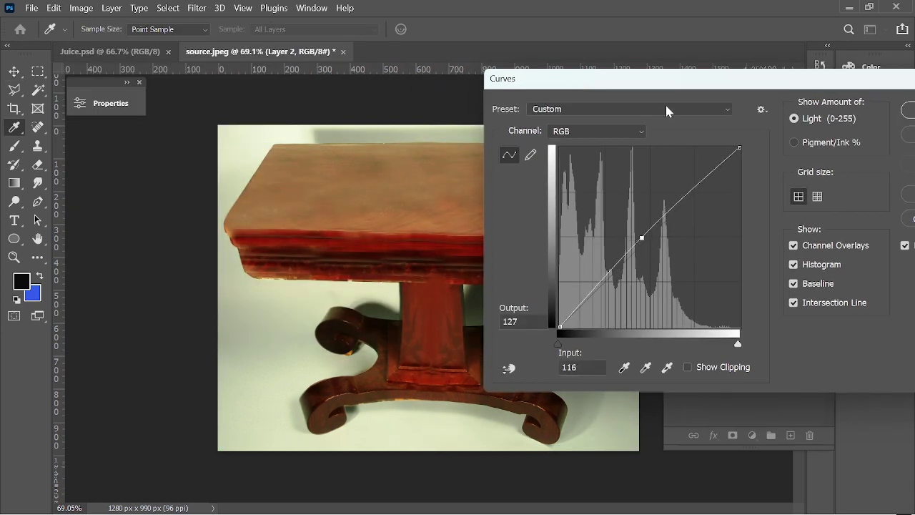
left_click_drag(661, 83, 464, 78)
left_click(741, 111)
key("v")
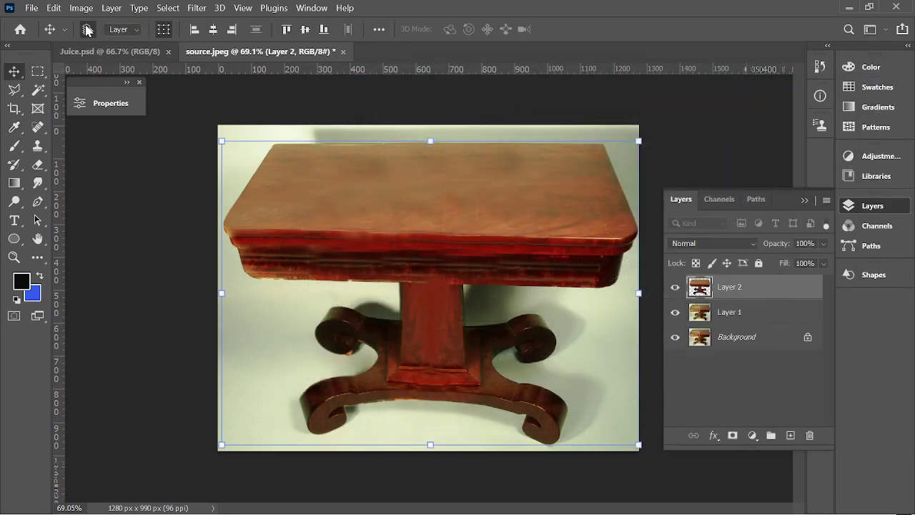
Apply Auto Tone to the table photo.
left_click(54, 7)
mouse_move(90, 10)
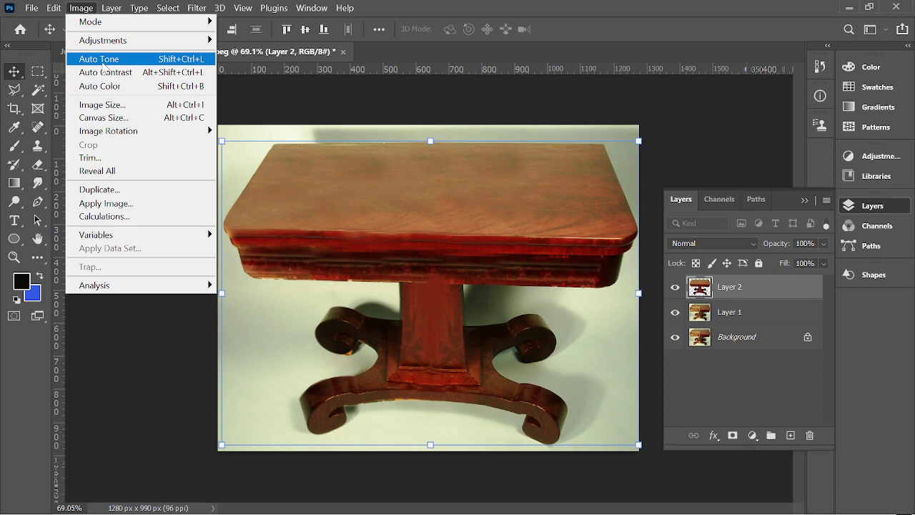
left_click(103, 63)
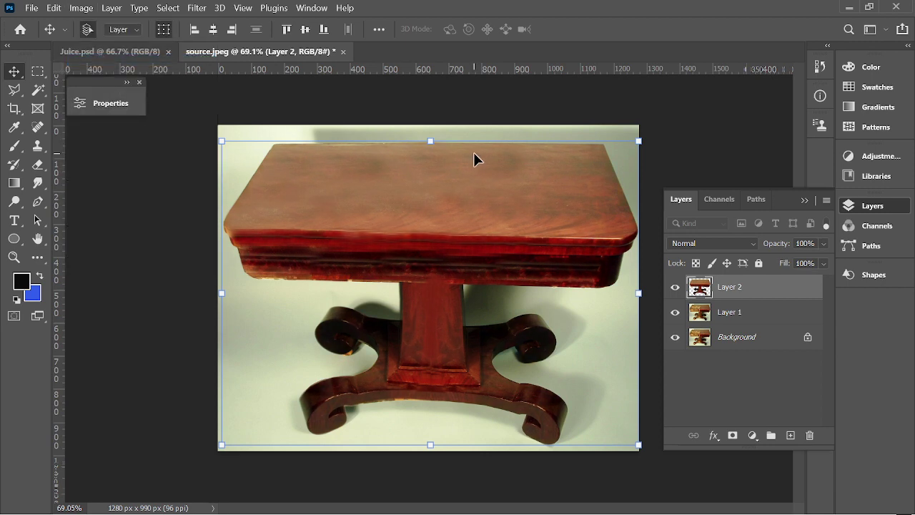
Lower the table photo's exposure to -0.29 with a slight offset nudge.
left_click(80, 9)
mouse_move(108, 40)
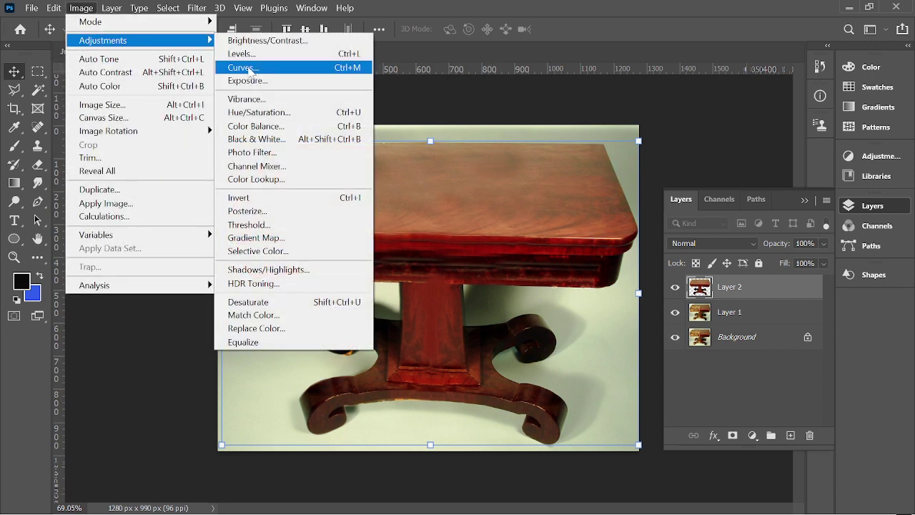
left_click(255, 90)
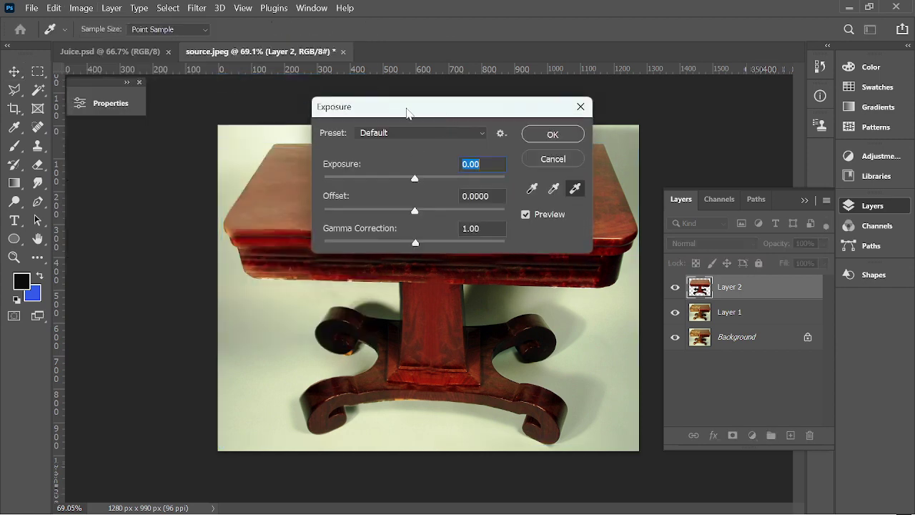
left_click_drag(408, 111, 678, 111)
left_click_drag(682, 179, 688, 213)
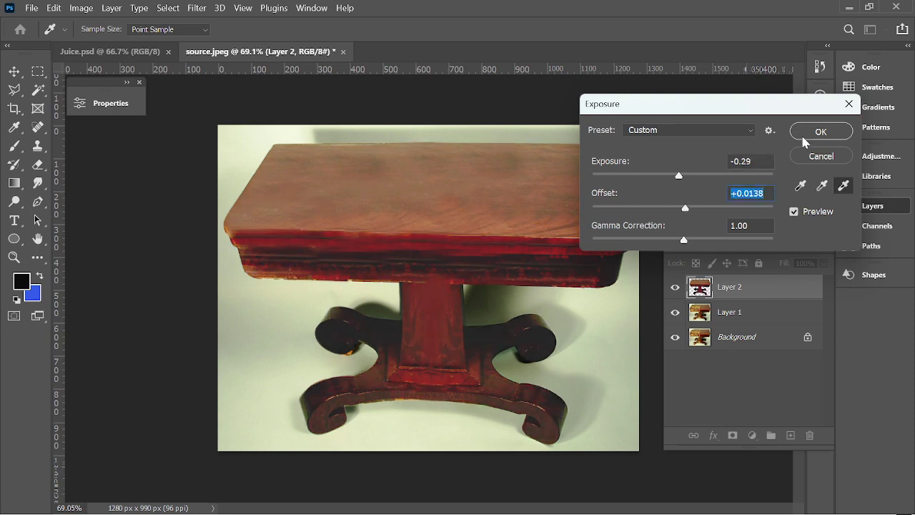
left_click(803, 138)
left_click(80, 8)
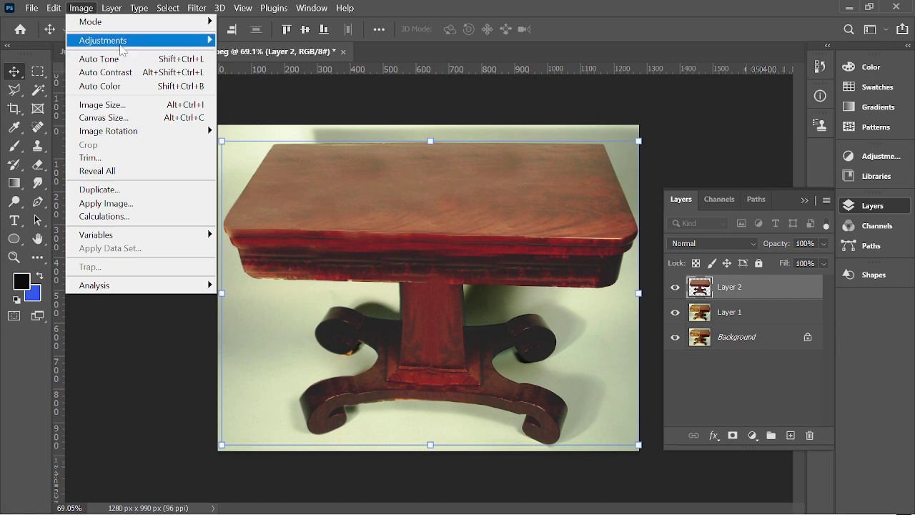
Set Hue/Saturation on the table to hue -2, saturation +8, lightness -3.
mouse_move(121, 50)
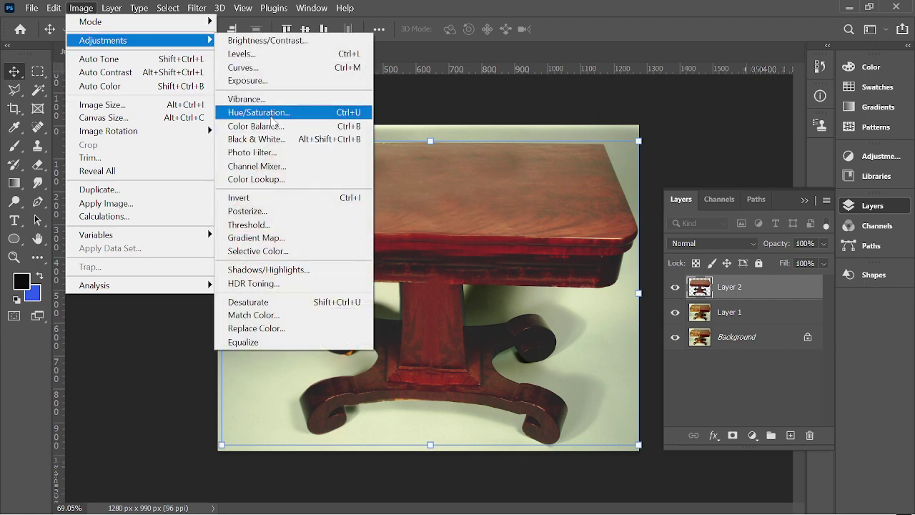
left_click(259, 113)
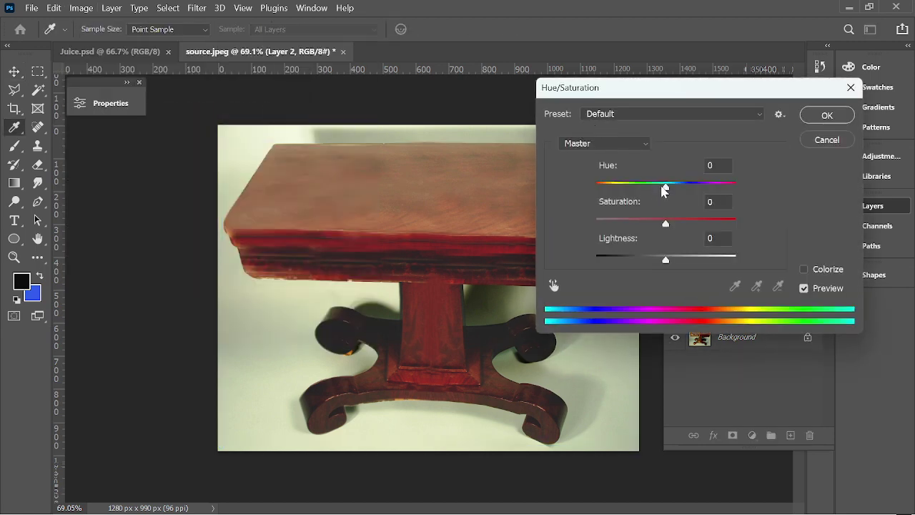
left_click_drag(664, 190, 664, 190)
left_click_drag(671, 227, 665, 264)
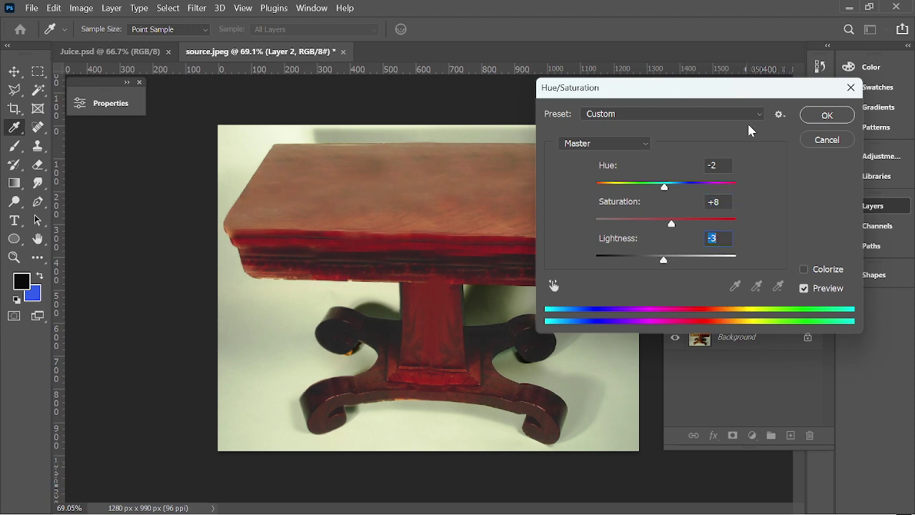
left_click(825, 115)
Browse the Image > Adjustments menu and close it without choosing anything.
key("v")
left_click(81, 8)
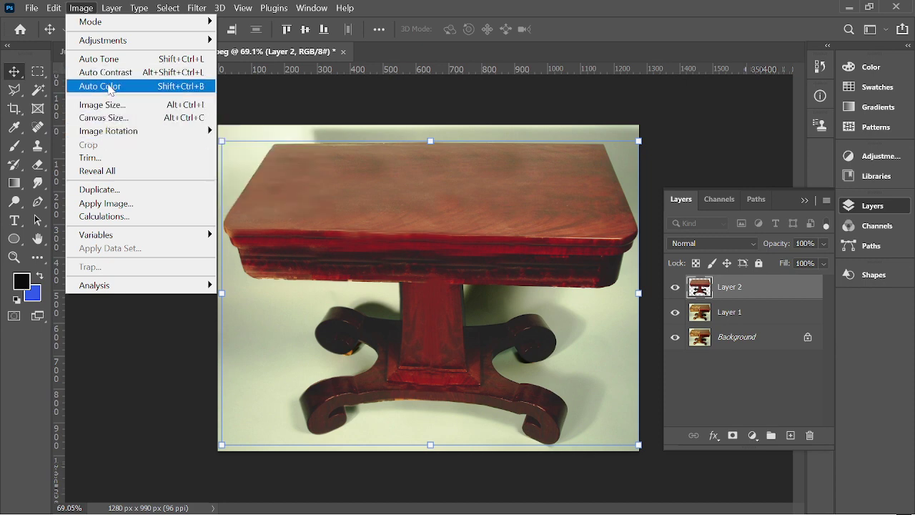
mouse_move(121, 40)
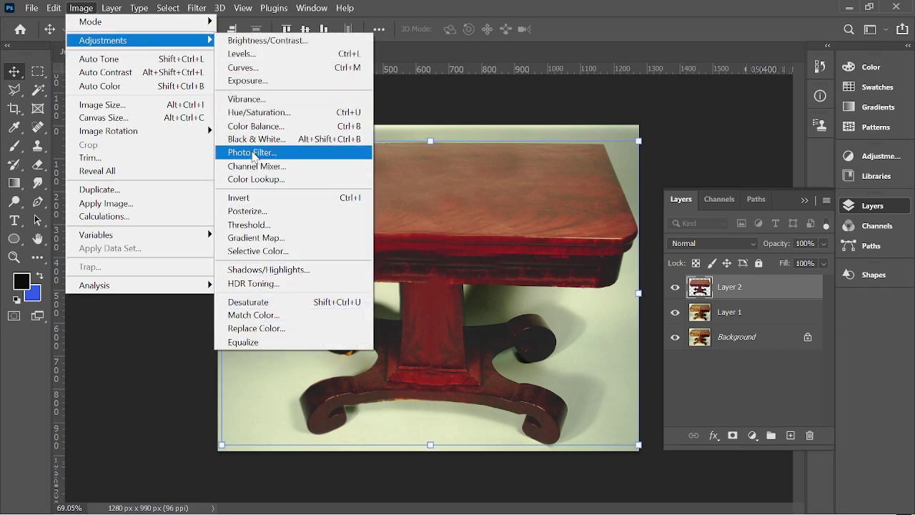
left_click(432, 105)
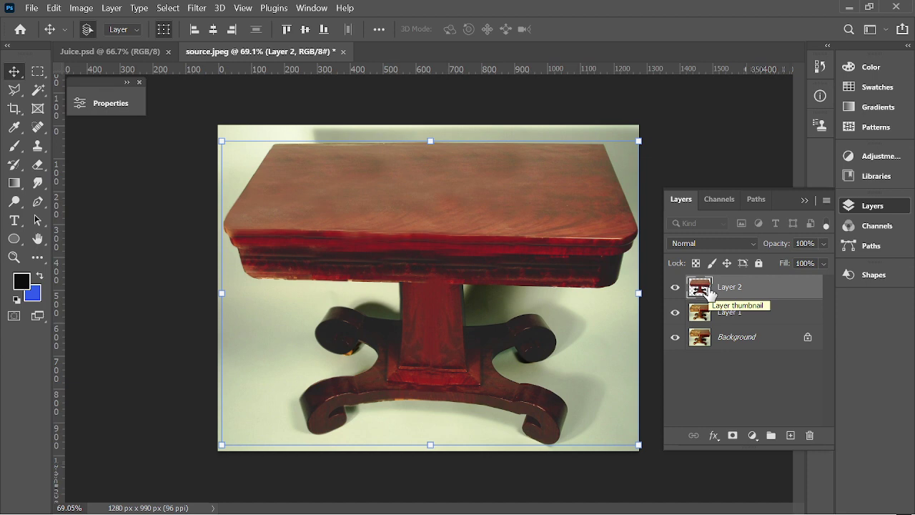
Load Layer 2's table outline as a selection and add a dark blue Solid Color fill, hex 043553.
left_click(690, 152)
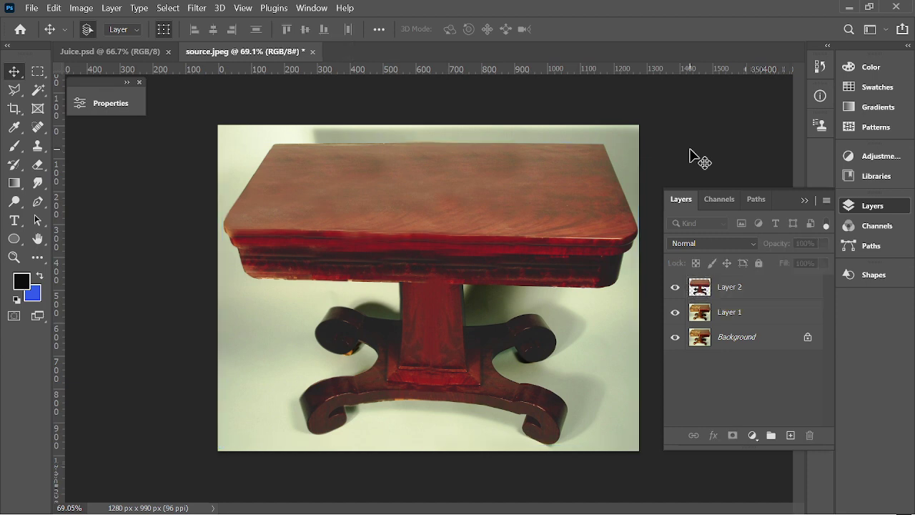
left_click(126, 83)
left_click(252, 82)
left_click(701, 287, "ctrl")
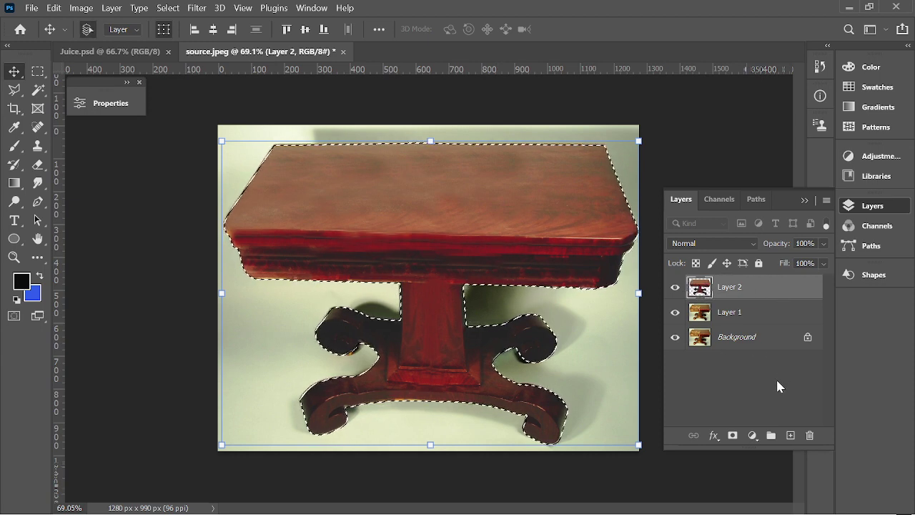
left_click(748, 436)
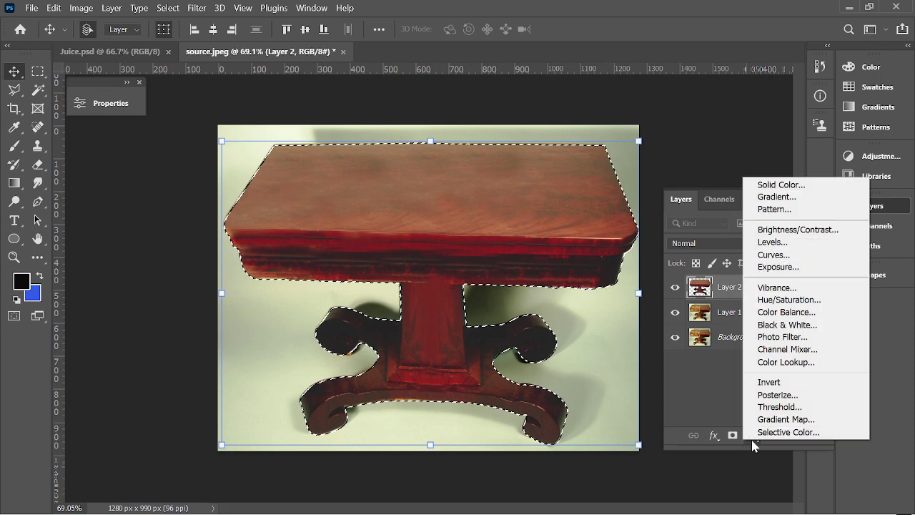
left_click(785, 185)
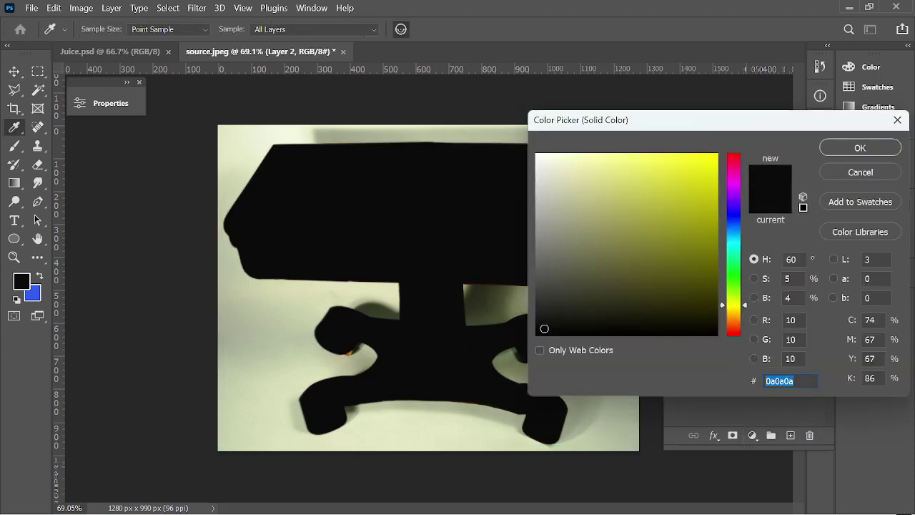
type("435")
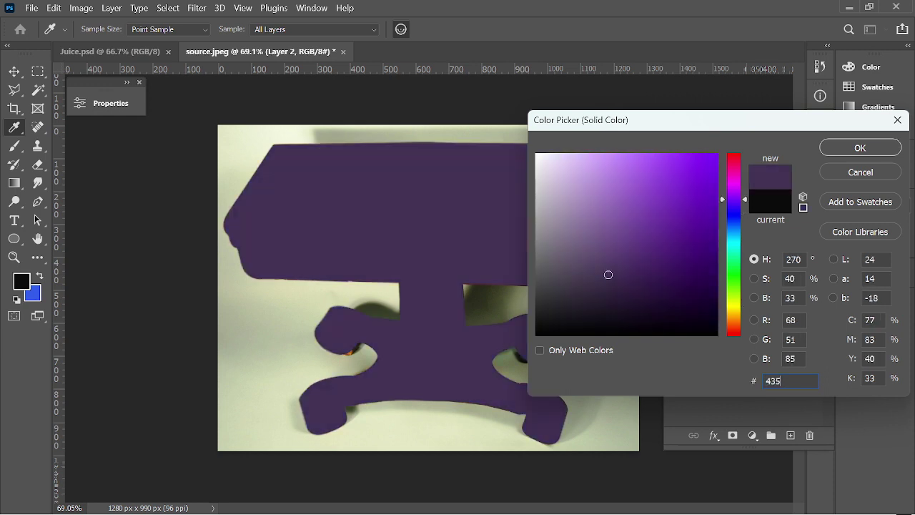
type("53")
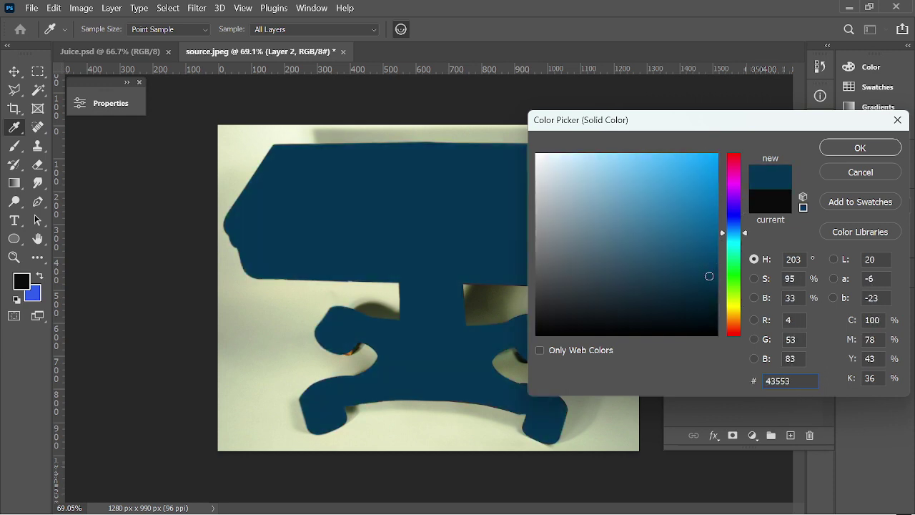
left_click(858, 148)
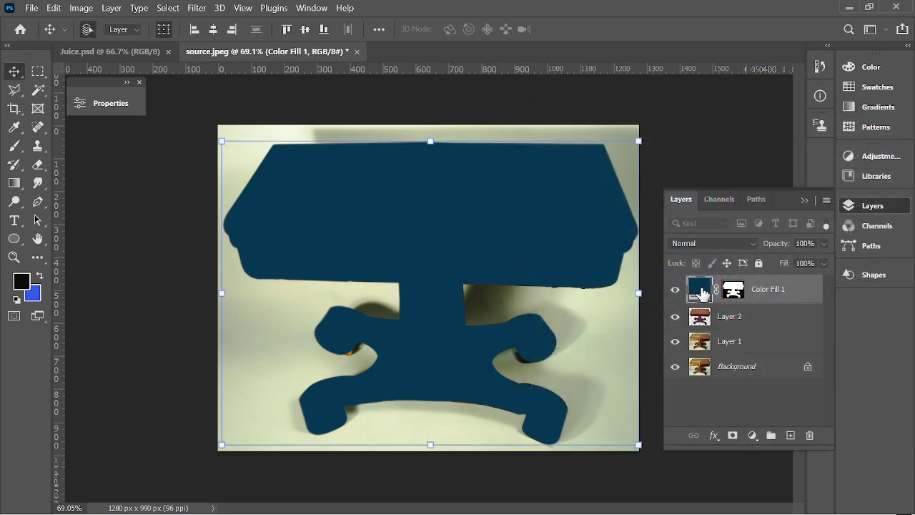
Blend the dark blue fill layer in Overlay mode at 34% opacity.
left_click(726, 244)
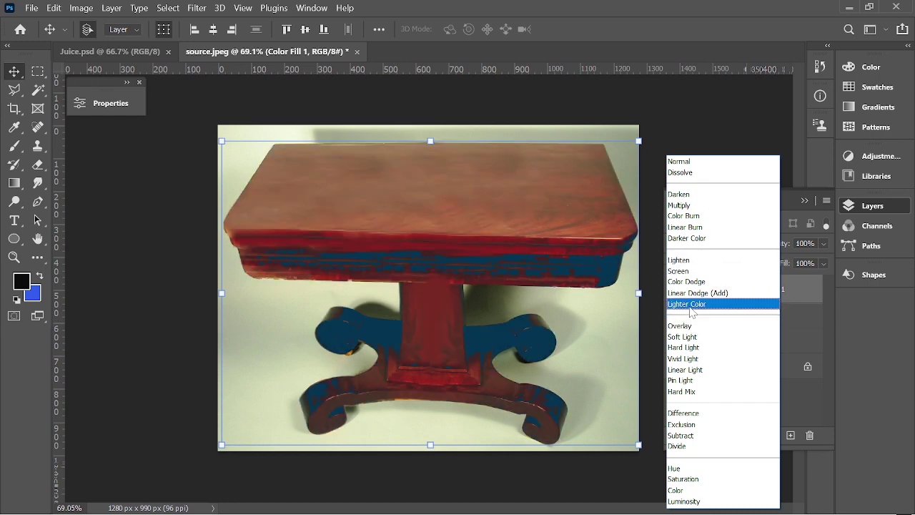
left_click(690, 304)
left_click(709, 244)
left_click(693, 329)
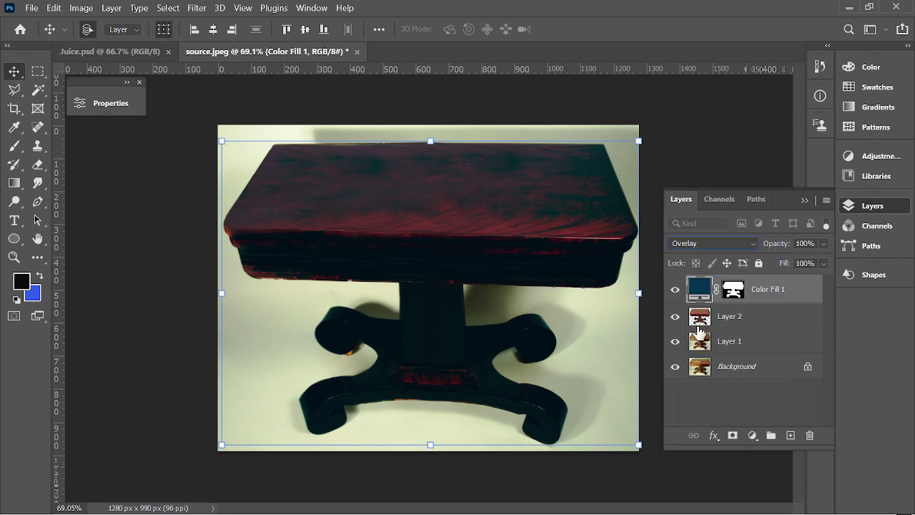
mouse_move(783, 245)
left_mouse_down()
mouse_move(768, 249)
mouse_move(780, 246)
left_mouse_up()
left_click_drag(752, 249, 732, 250)
left_click(801, 243)
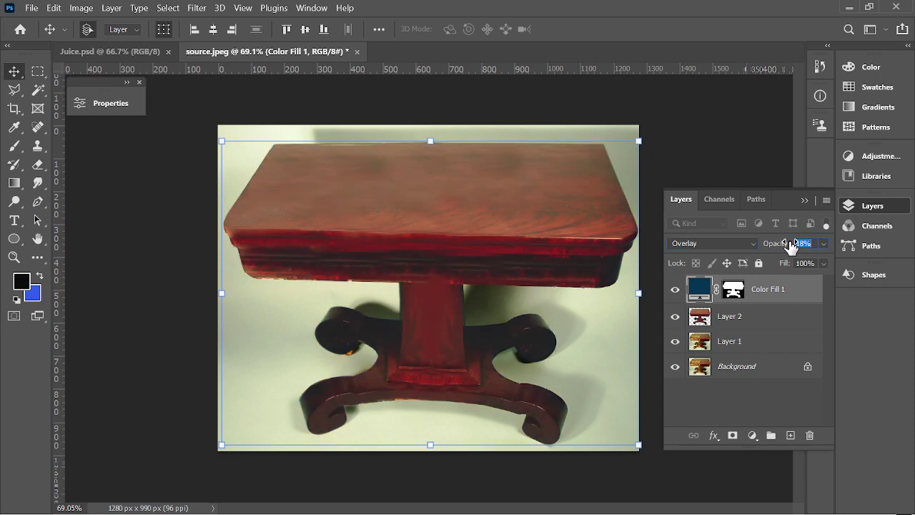
type("40")
key("Return")
left_click(714, 141)
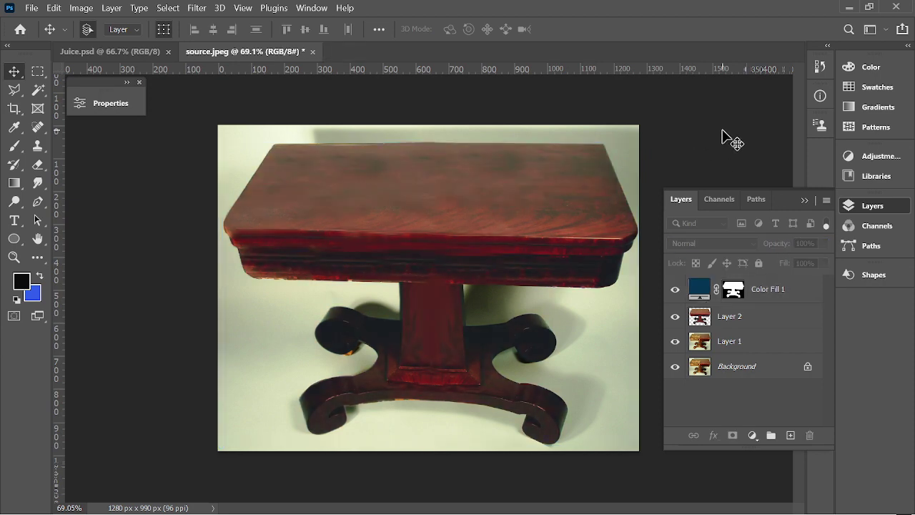
Compare the tint on and off, then rename Color Fill 1 to 'Table color'.
left_click(674, 291)
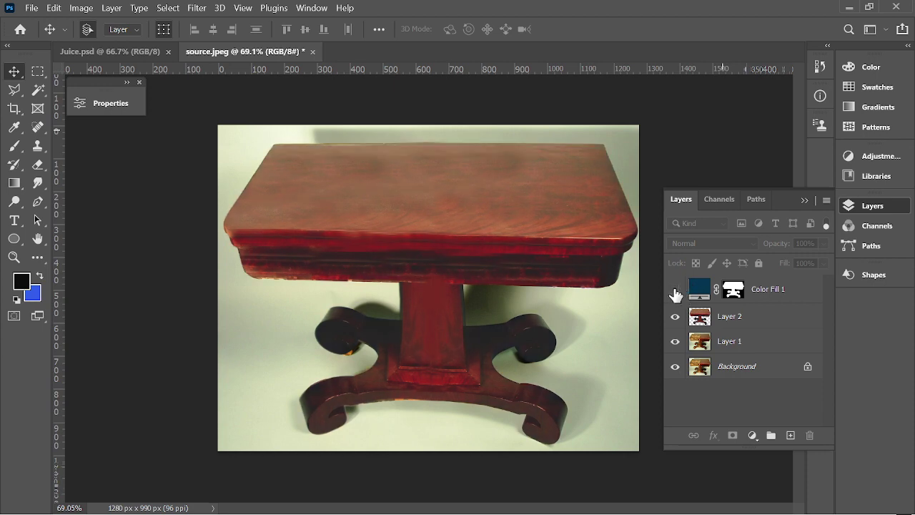
left_click(675, 290)
left_click(674, 290)
left_click(674, 290)
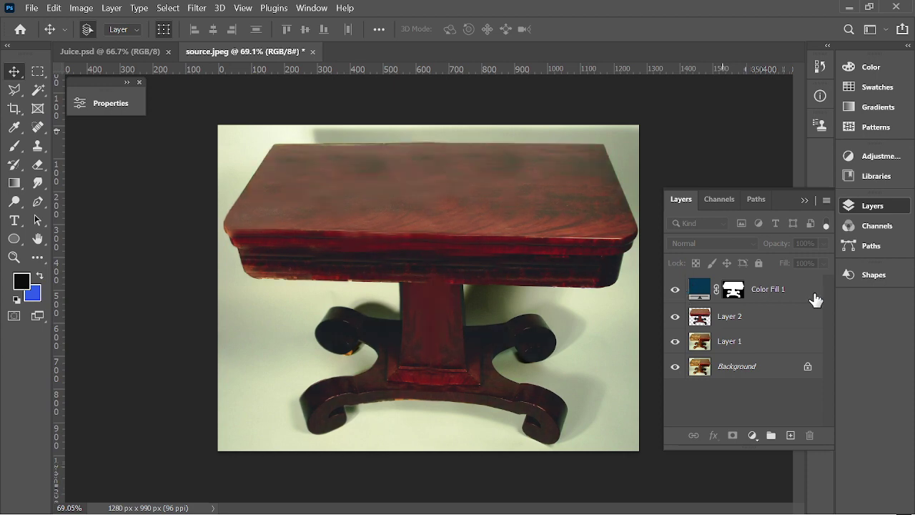
double_click(768, 289)
type("Table color")
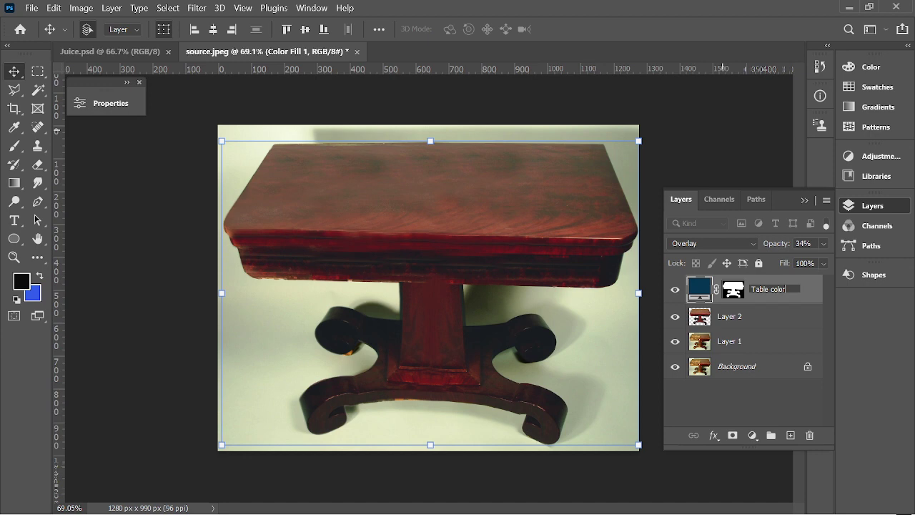
key("Return")
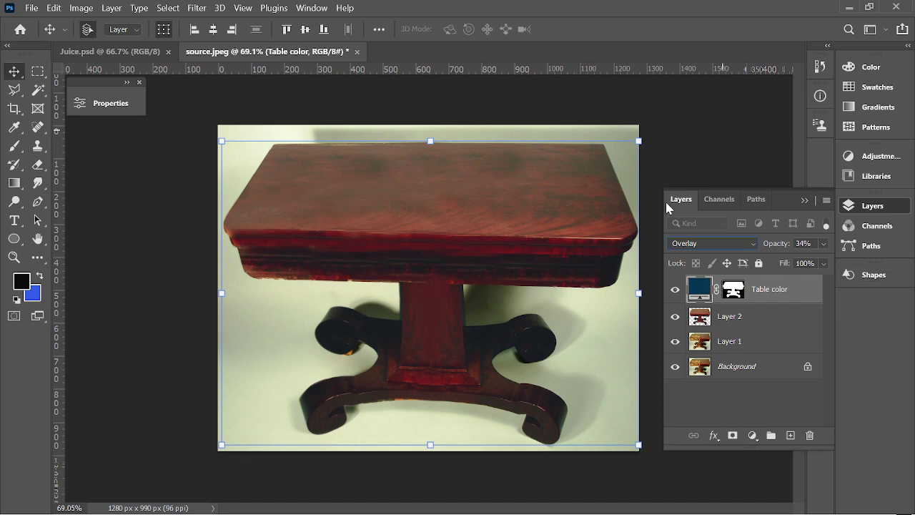
Create a new layer above Layer 1 and rename it 'BG Color', dismissing the accidental Layer Style dialog.
left_click(684, 174)
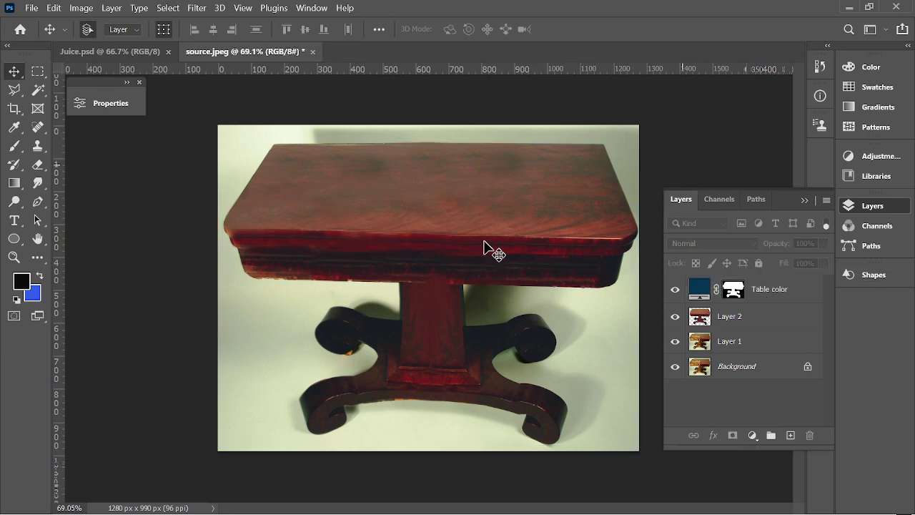
left_click(755, 315)
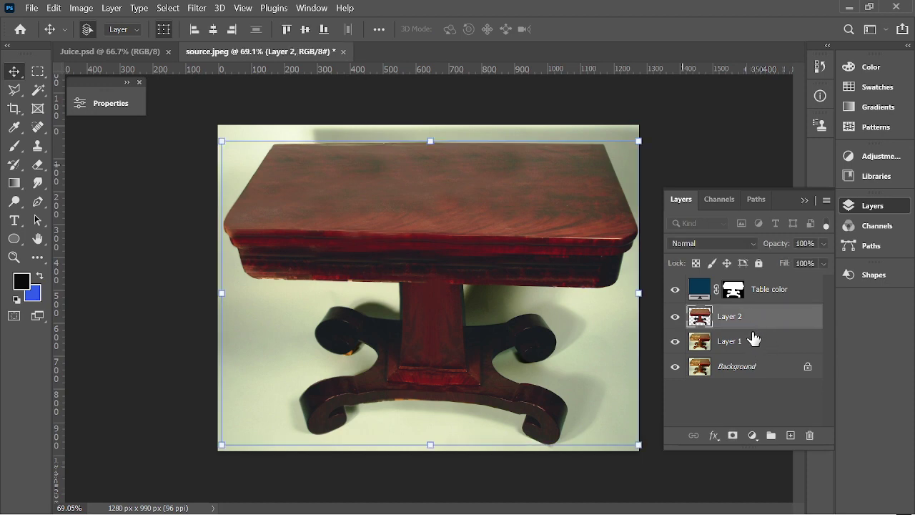
left_click(743, 343)
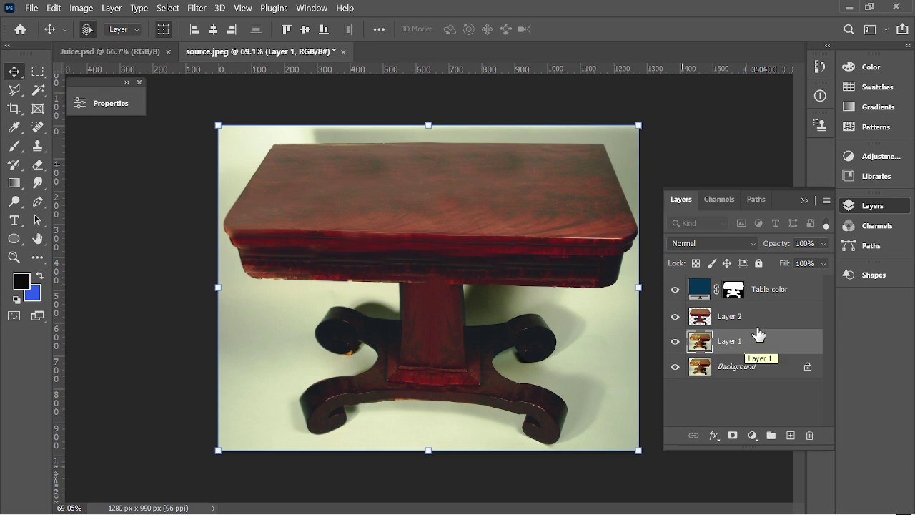
left_click(747, 367)
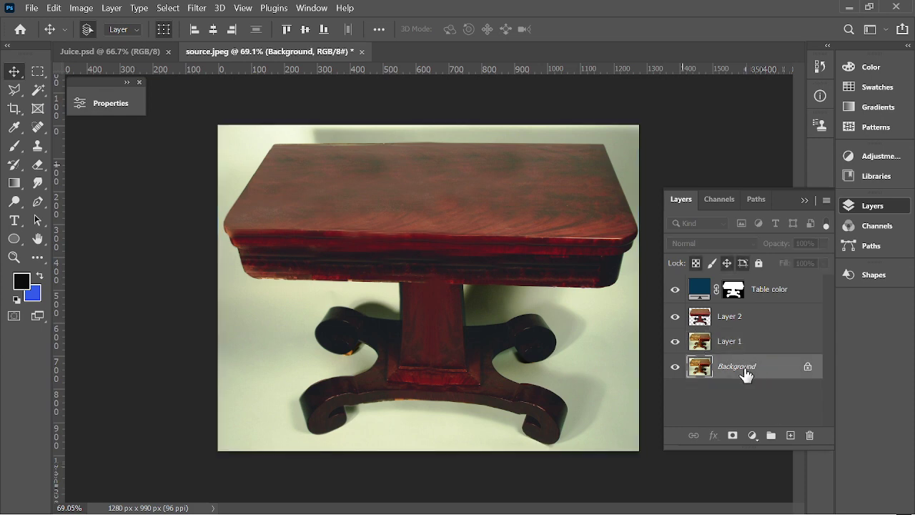
left_click(739, 343)
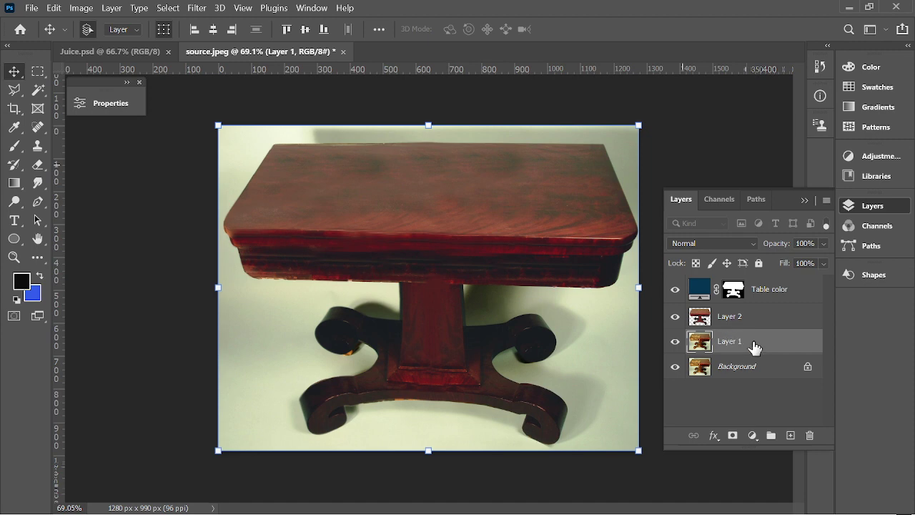
left_click(789, 435)
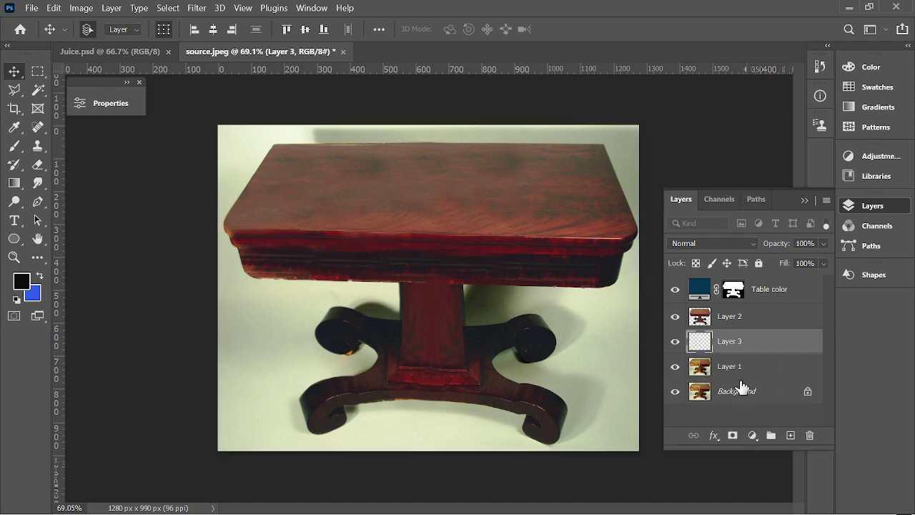
double_click(737, 341)
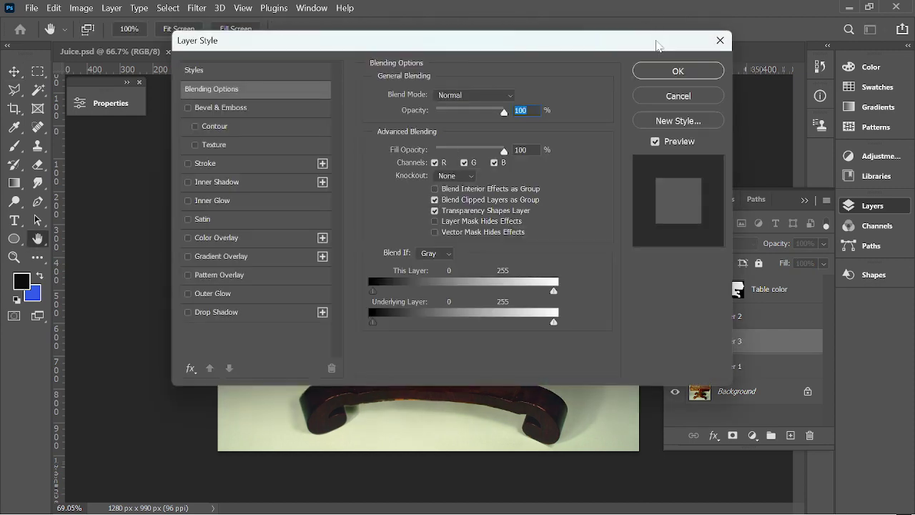
left_click(686, 97)
double_click(729, 341)
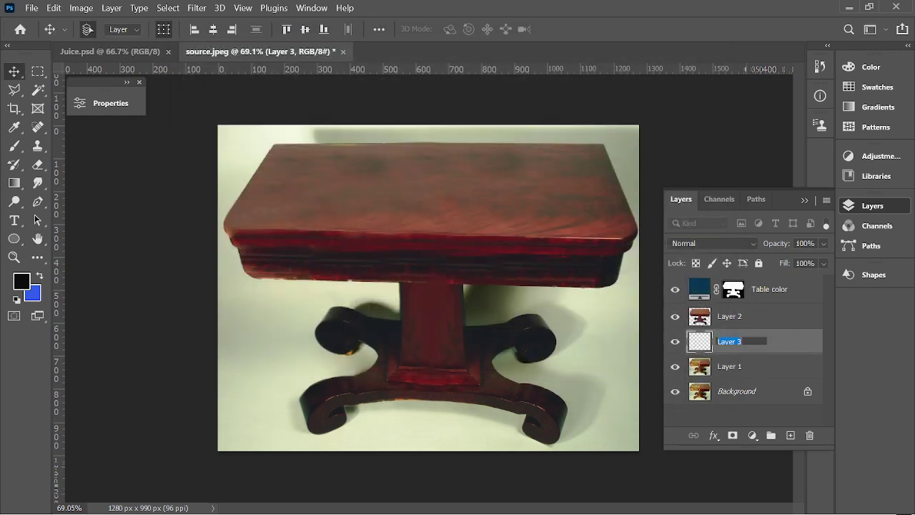
type("BG Color")
key("Return")
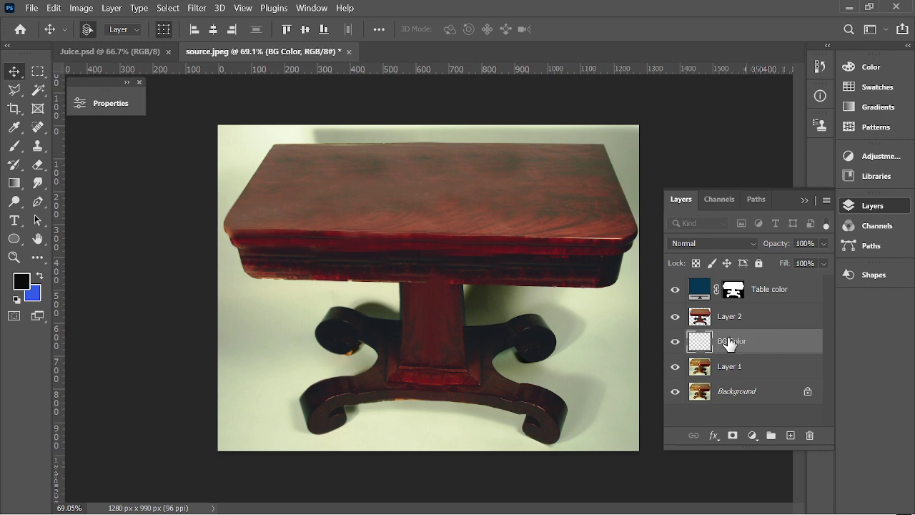
Make BG Color a cyan #28dbd9 Solid Color fill, then reopen and reconfirm its colour.
left_click(753, 435)
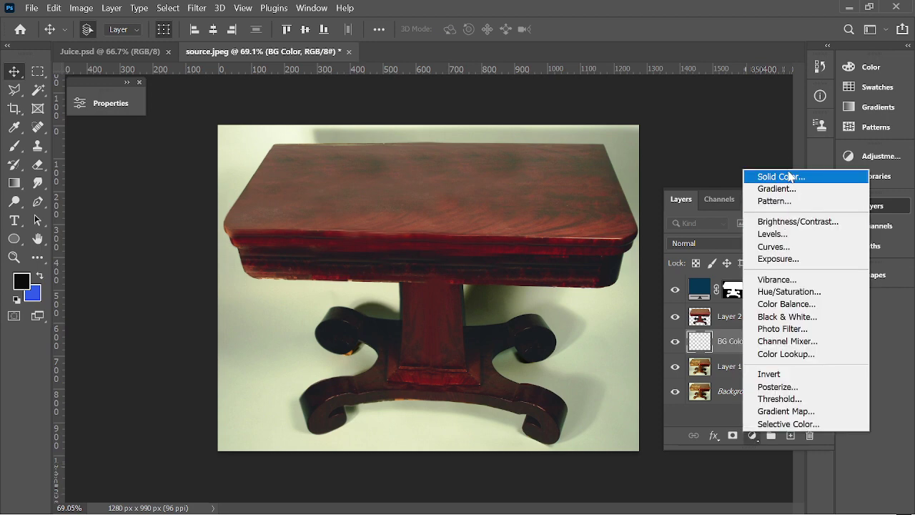
left_click(789, 177)
left_click(734, 233)
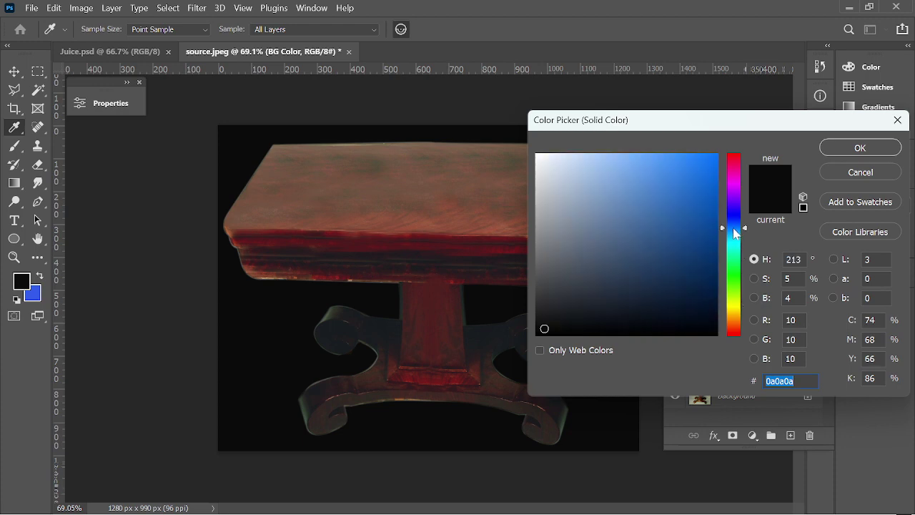
left_click_drag(706, 163, 683, 180)
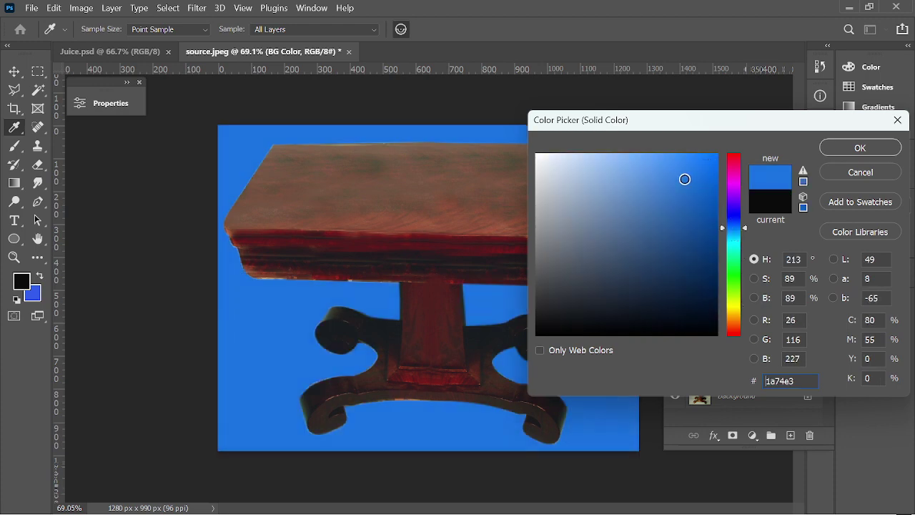
left_click_drag(733, 205, 744, 245)
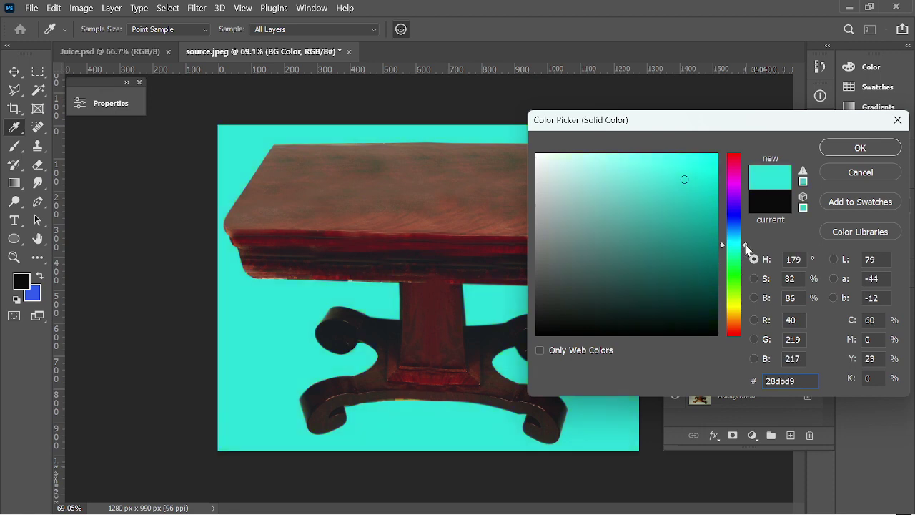
left_click(860, 148)
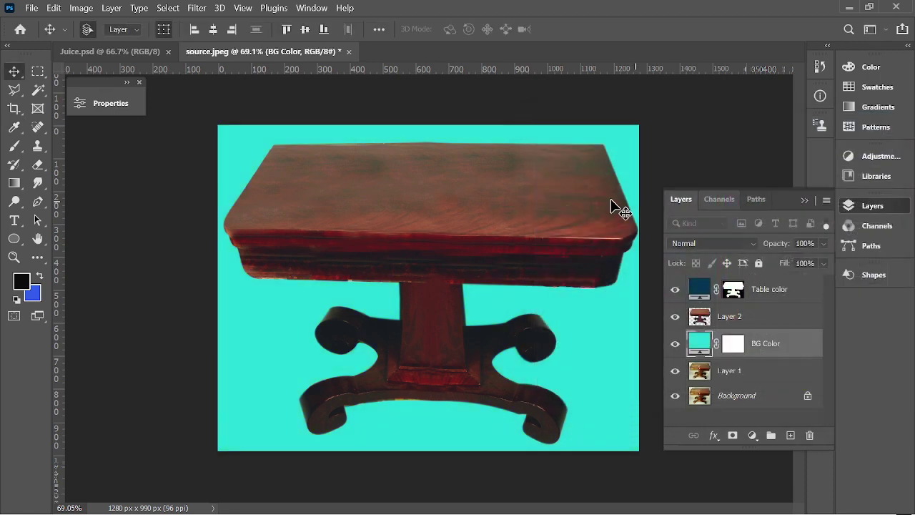
left_click(715, 146)
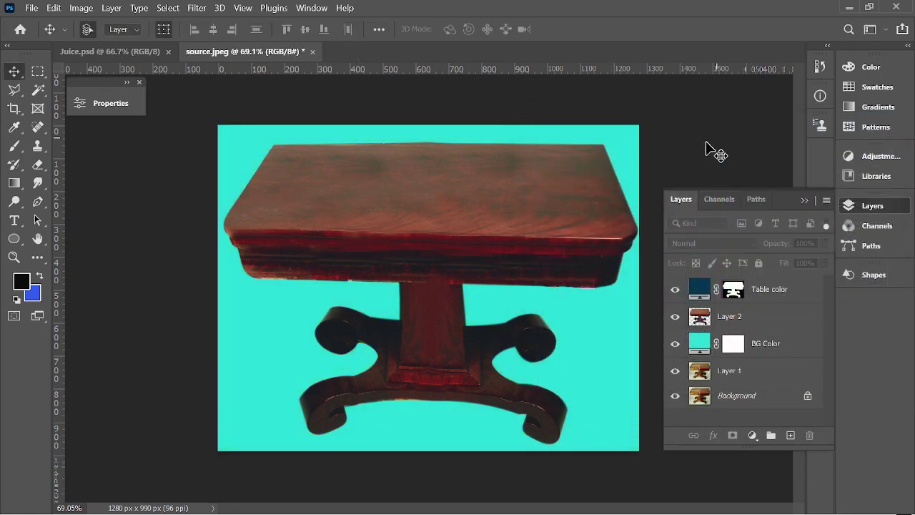
double_click(704, 346)
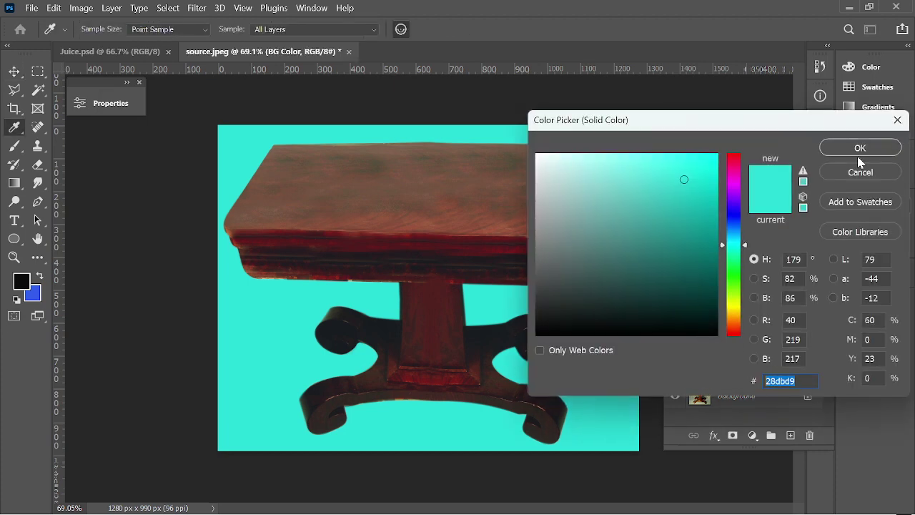
left_click(859, 148)
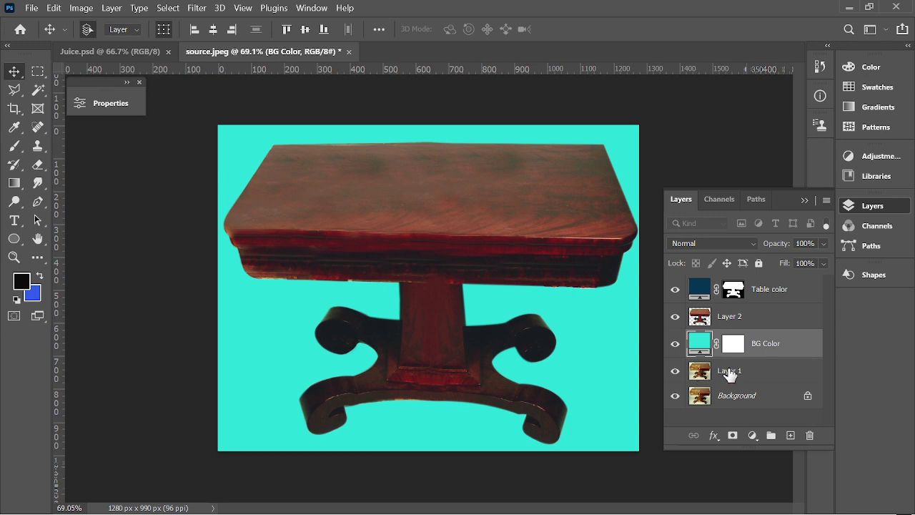
Swap the colours, then switch the image to CMYK mode without flattening, accepting the SWOP profile.
key("x")
left_click(663, 113)
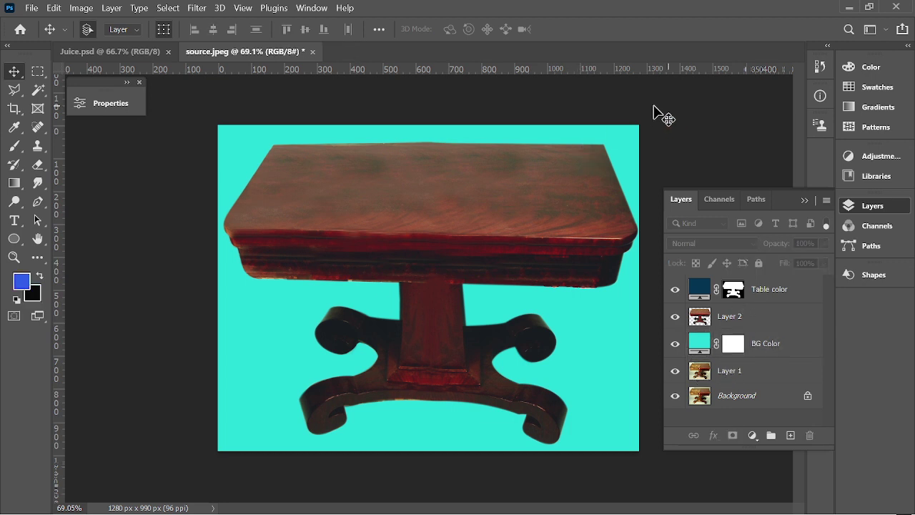
scroll(318, 101, "down", 1)
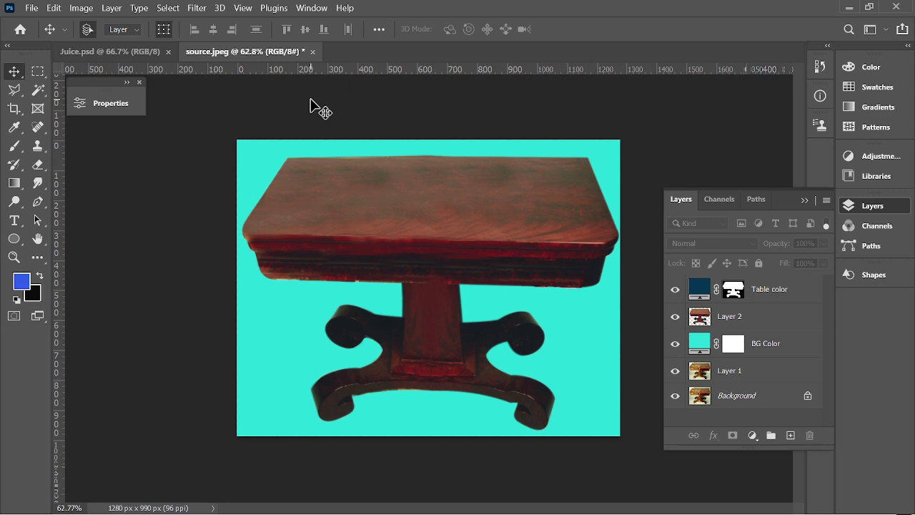
left_click(80, 8)
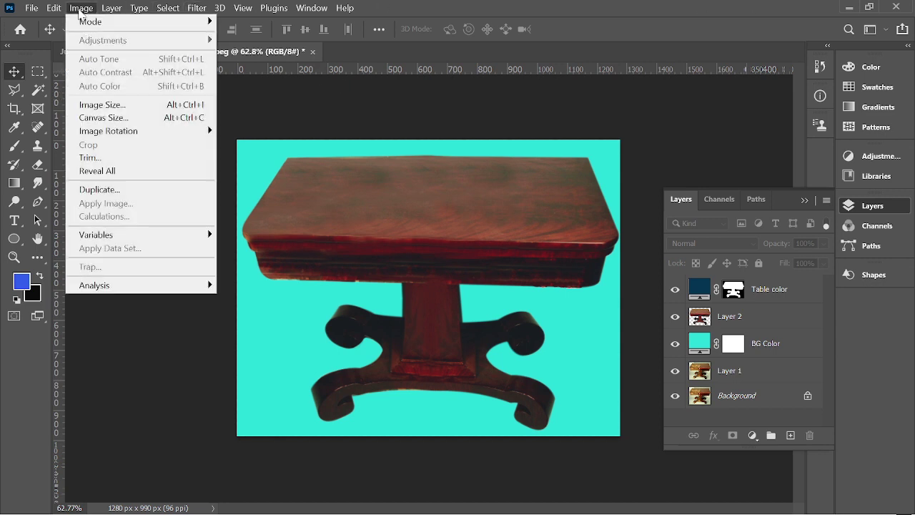
mouse_move(92, 26)
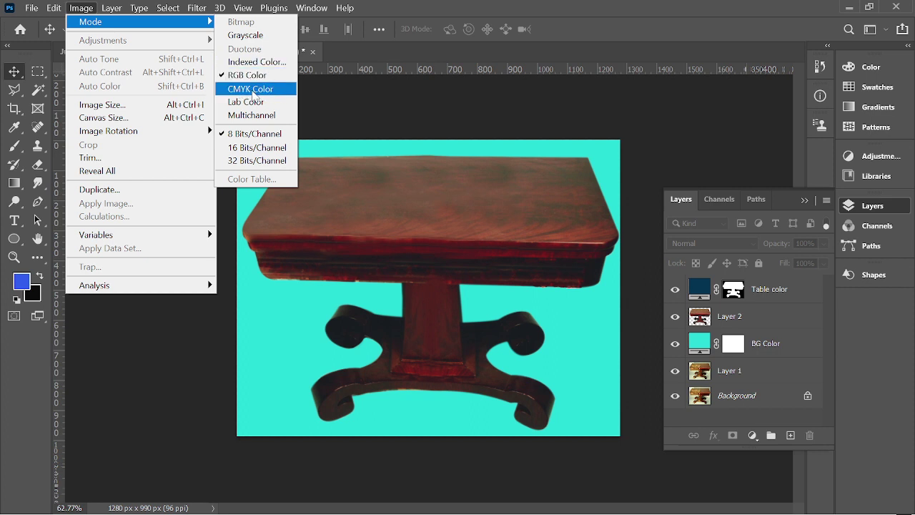
left_click(252, 91)
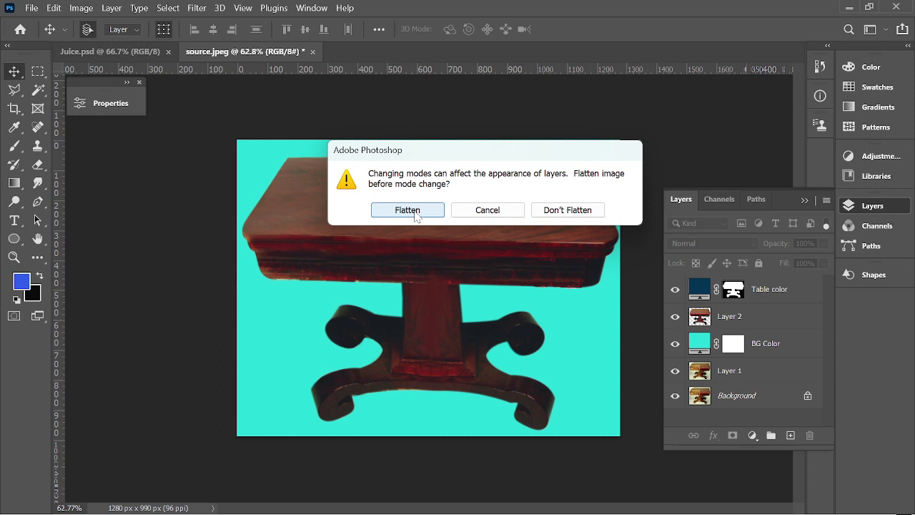
left_click(575, 211)
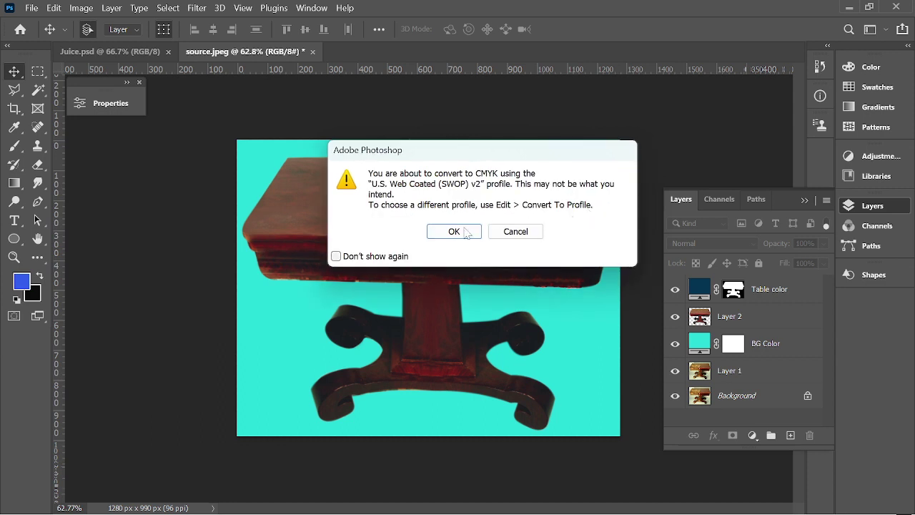
left_click(454, 231)
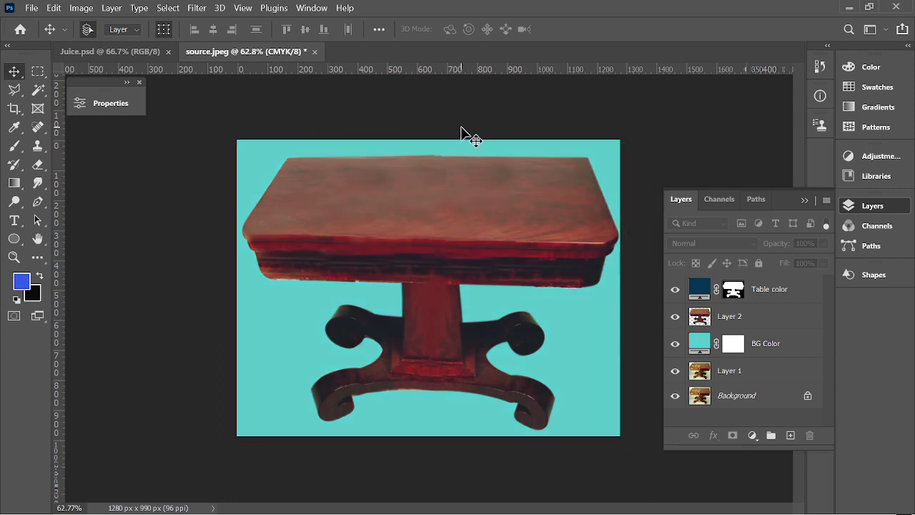
Convert the image to RGB Color with Flatten, then undo the flattened conversion.
scroll(395, 236, "down", 2)
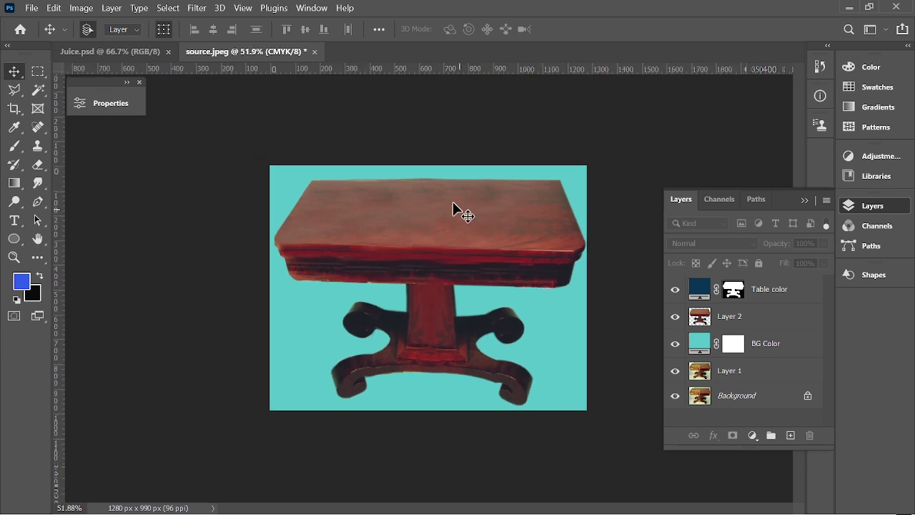
left_click(86, 9)
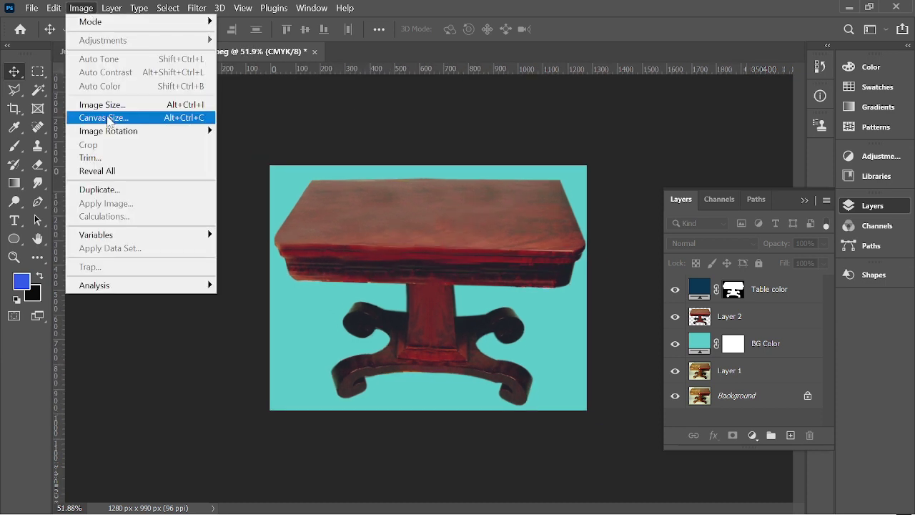
mouse_move(207, 22)
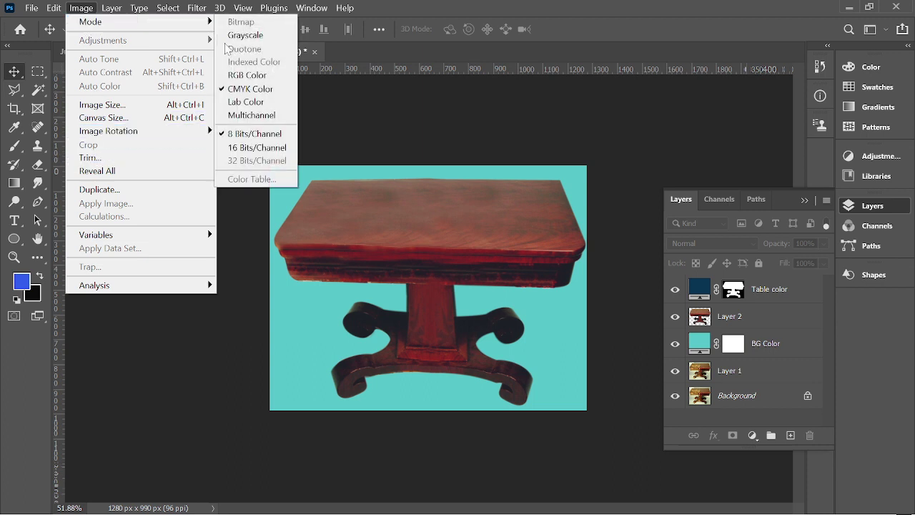
left_click(247, 75)
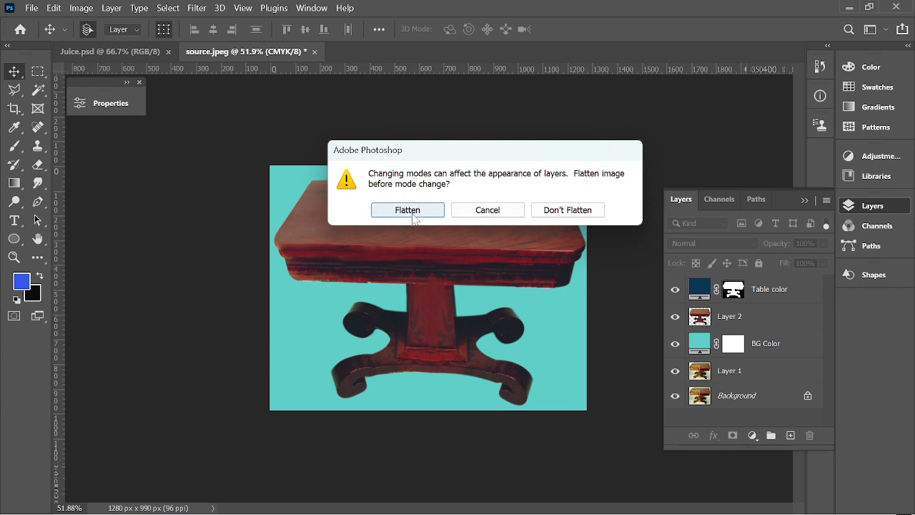
left_click(412, 210)
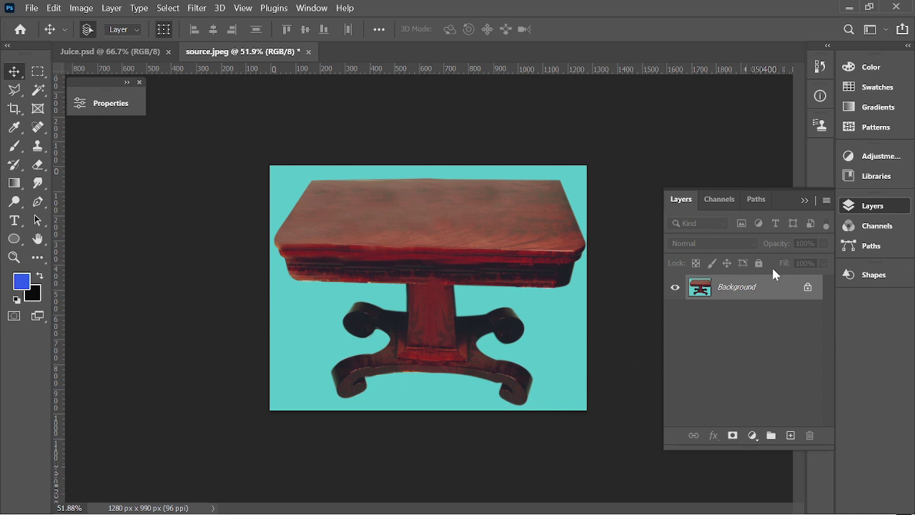
key("ctrl+z")
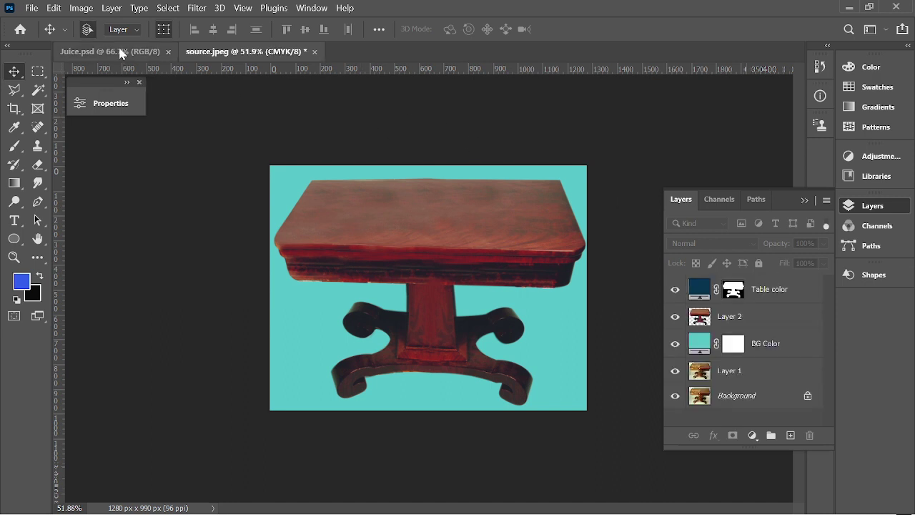
Convert the image to RGB Color again, choosing Don't Flatten to keep all five layers.
left_click(82, 8)
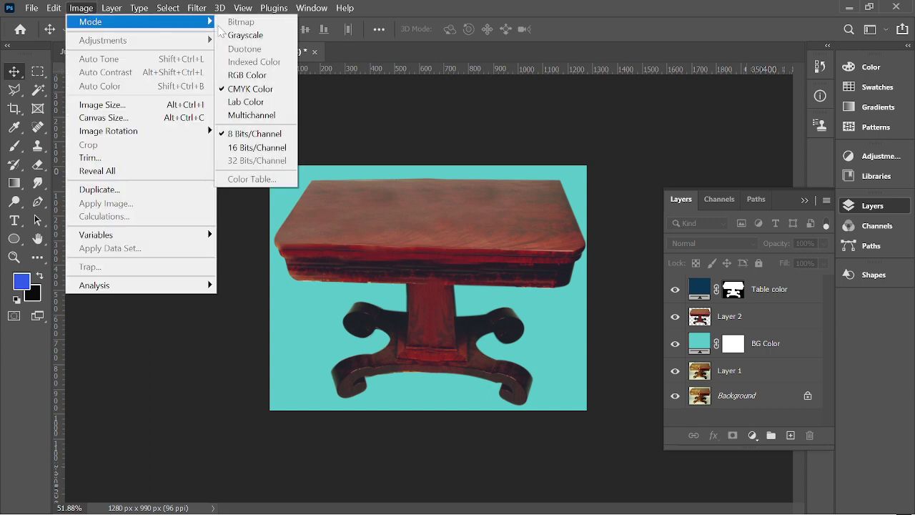
left_click(231, 75)
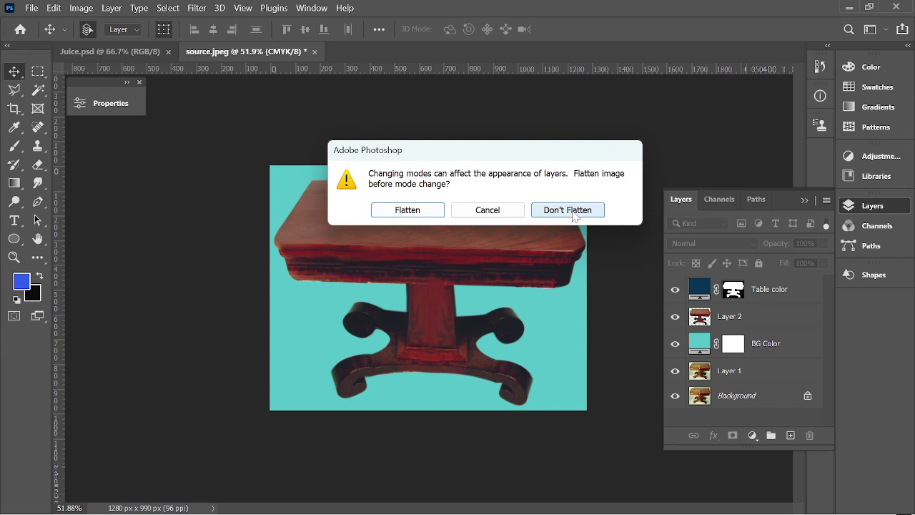
left_click(574, 211)
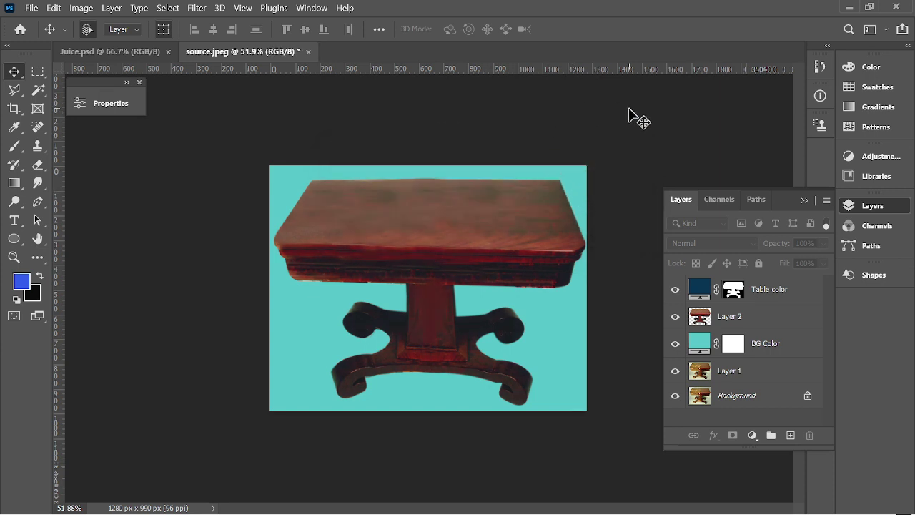
Dismiss the first Ctrl+S save prompt and reopen the cloud-or-computer save dialog via File > Save.
key("ctrl+s")
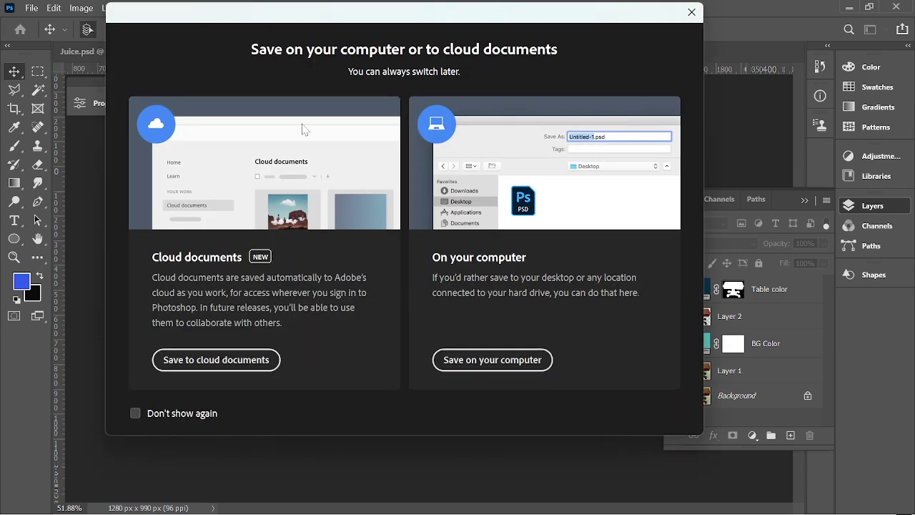
left_click(691, 11)
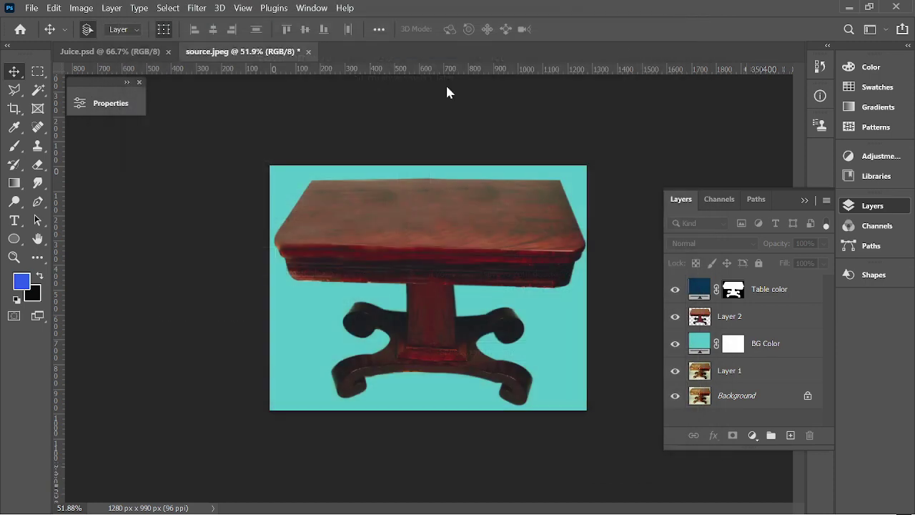
left_click(31, 7)
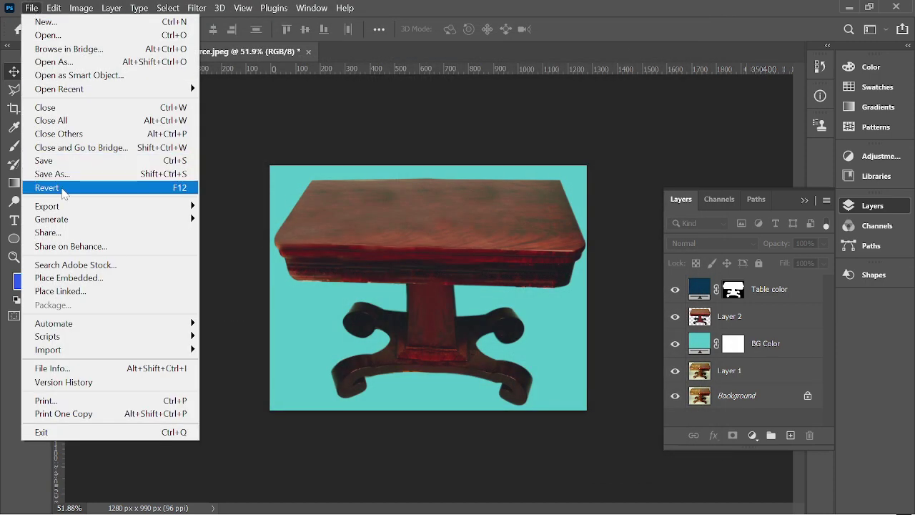
left_click(48, 161)
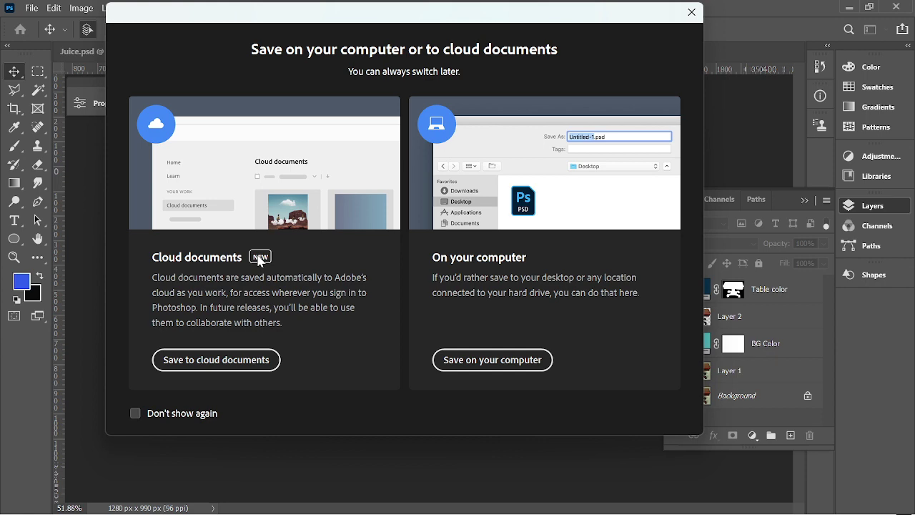
Choose saving on this computer and browse to Sandwip TTC > Class File > Batch 2.
left_click(478, 361)
scroll(51, 199, "up", 5)
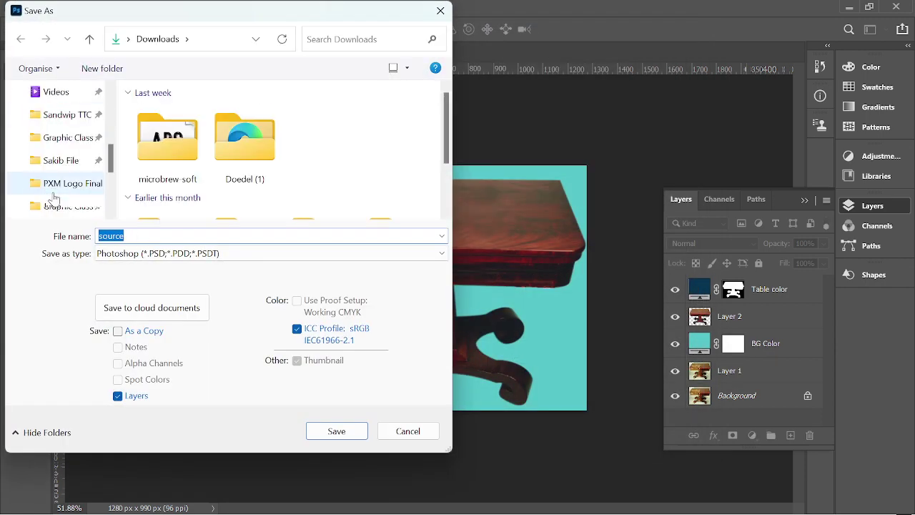
left_click(58, 114)
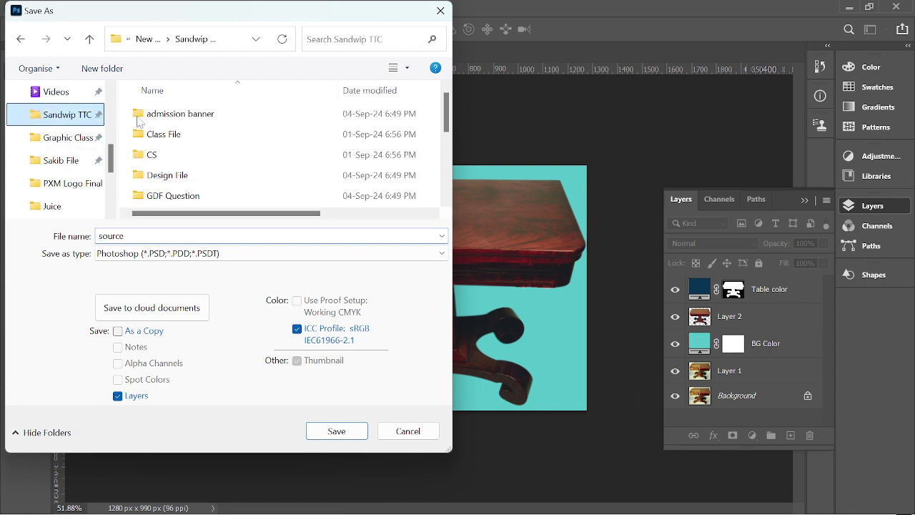
double_click(199, 136)
double_click(177, 116)
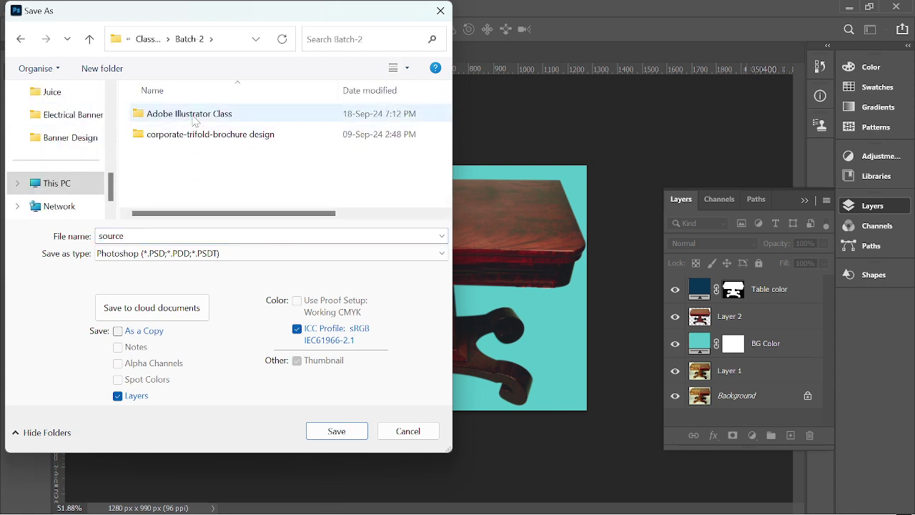
left_click(236, 119)
double_click(236, 118)
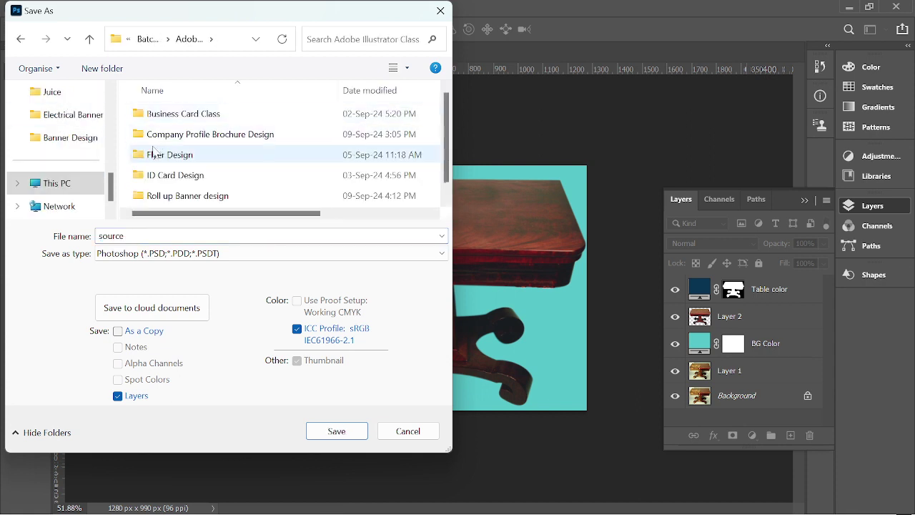
scroll(170, 169, "down", 1)
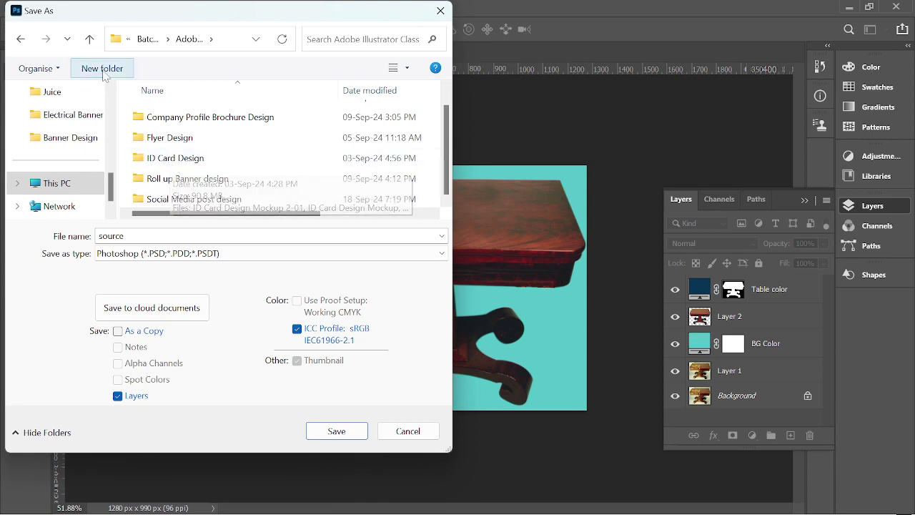
left_click(89, 38)
Create a 'Photoshop Class' folder in Batch 2 and save the file there as 'Table Retouch'.
right_click(189, 177)
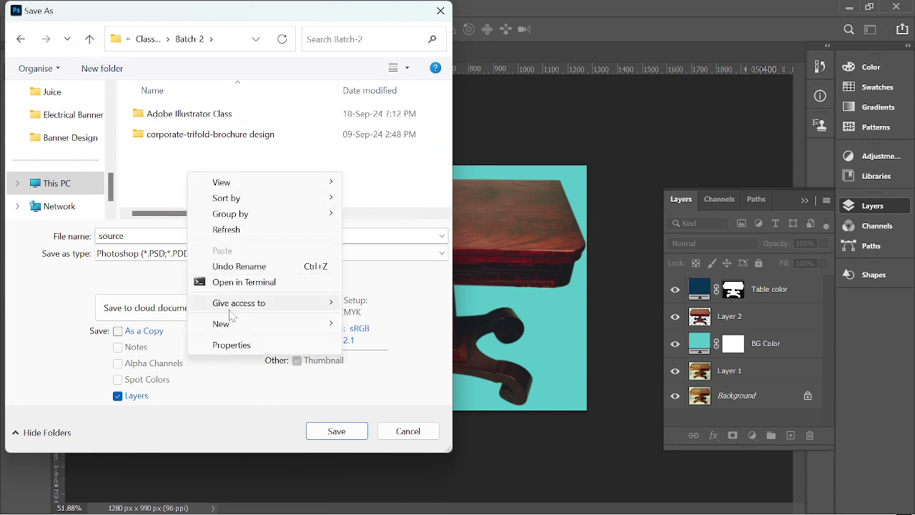
mouse_move(271, 323)
left_click(377, 129)
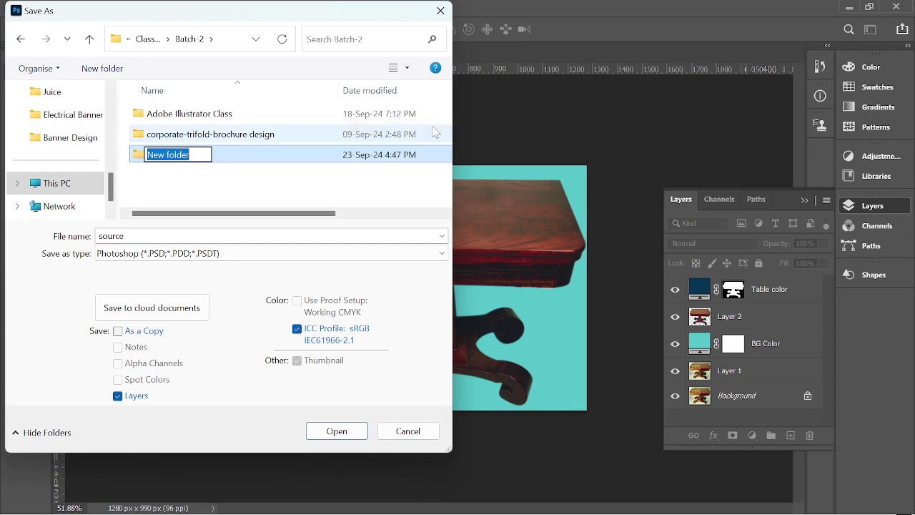
type("Phoro")
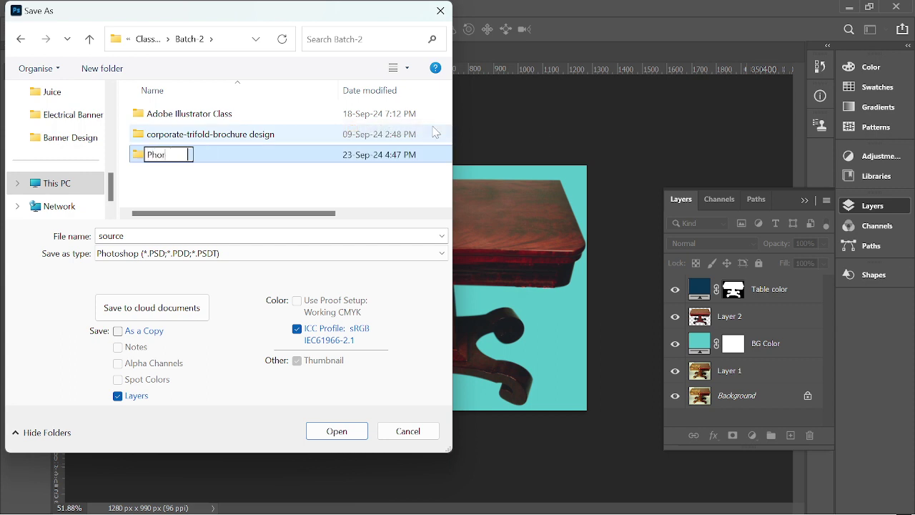
key("BackSpace")
type("toshop")
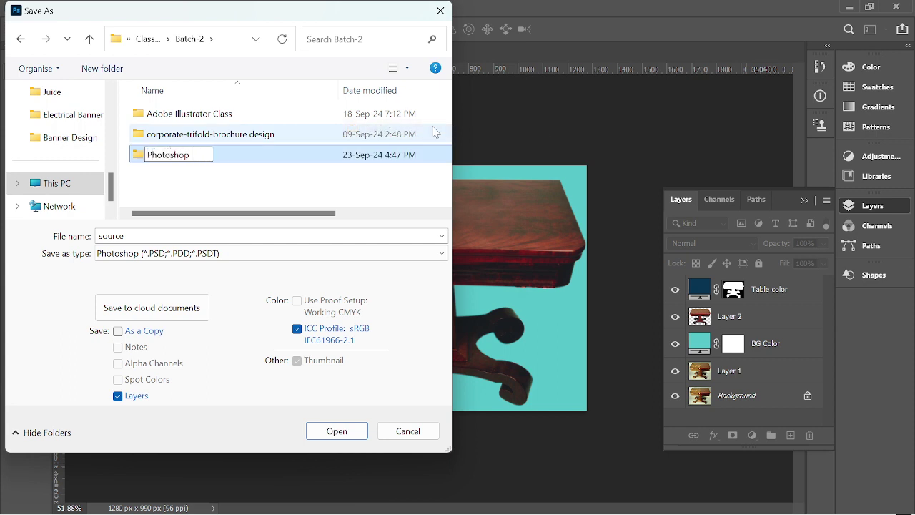
type(" Class")
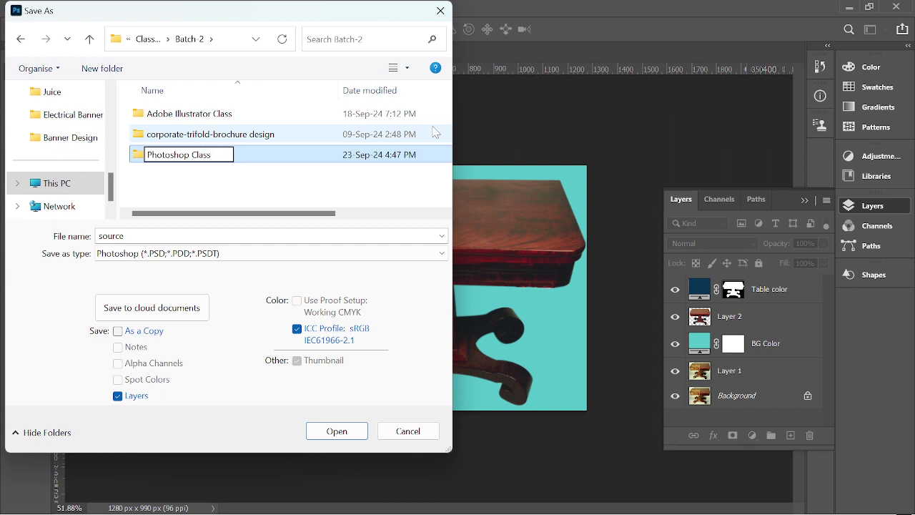
key("Return")
key("Return")
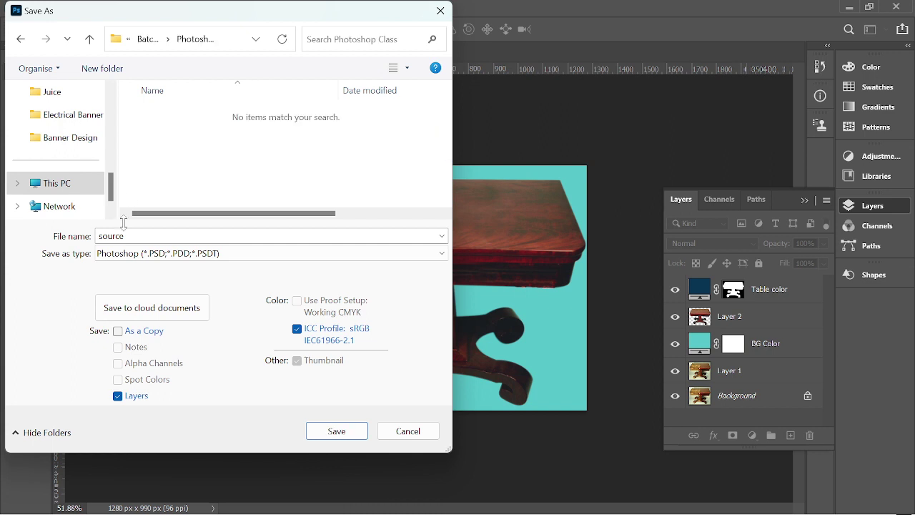
key("Tab")
type("T")
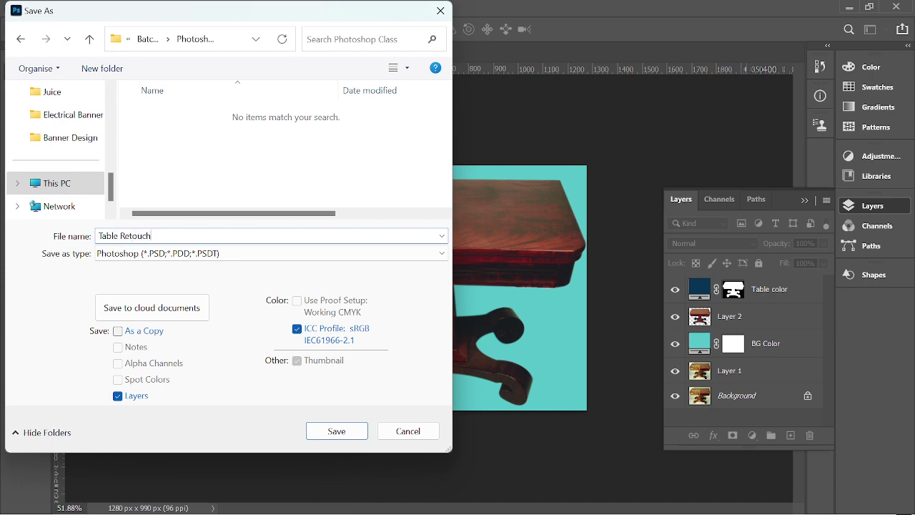
key("Return")
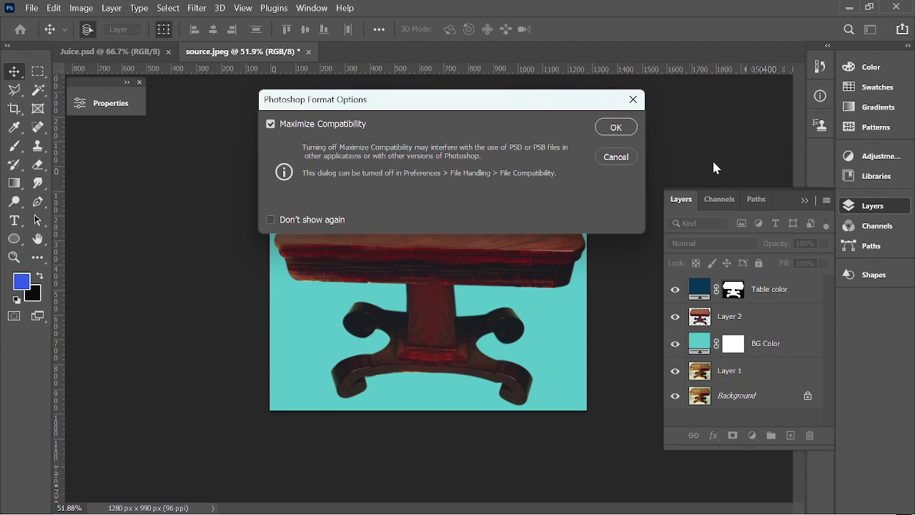
Accept Maximize Compatibility to finish Table Retouch.psd, select Background and Layer 1, then collapse the Layers panel.
left_click(614, 126)
scroll(404, 175, "down", 1)
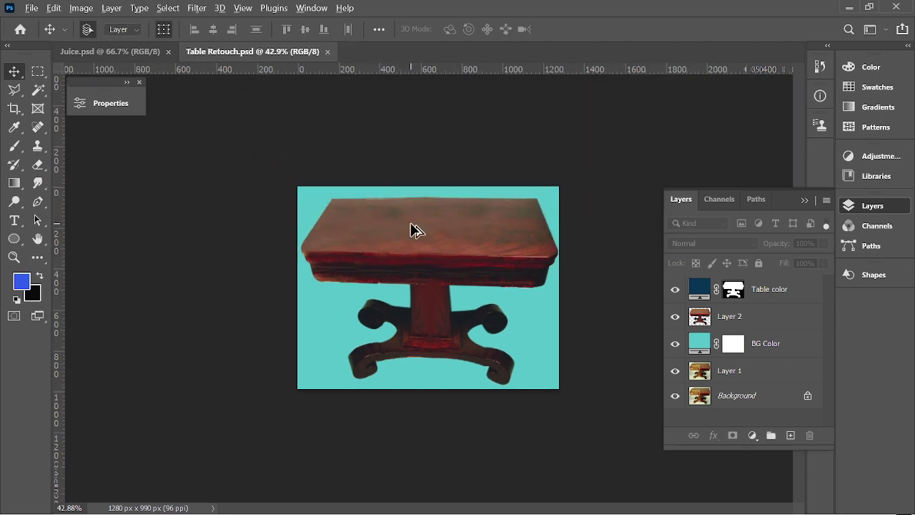
scroll(411, 224, "up", 1)
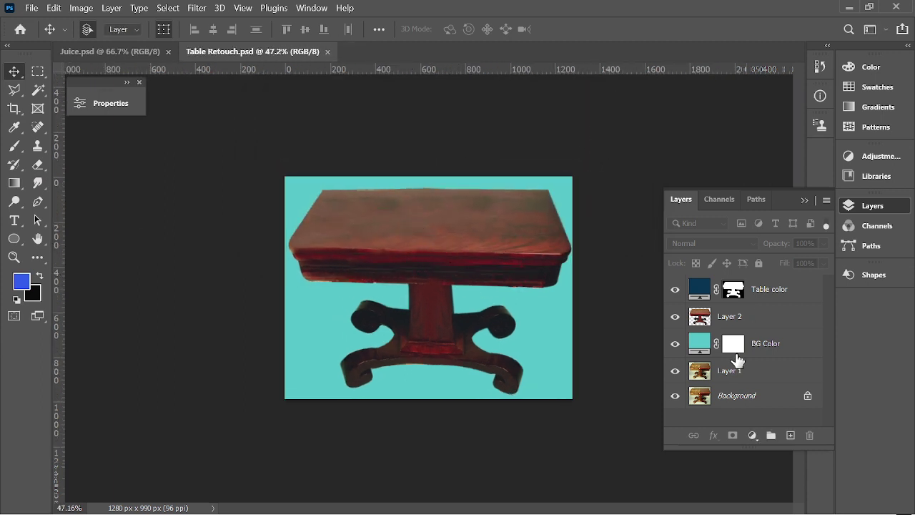
left_click(736, 390)
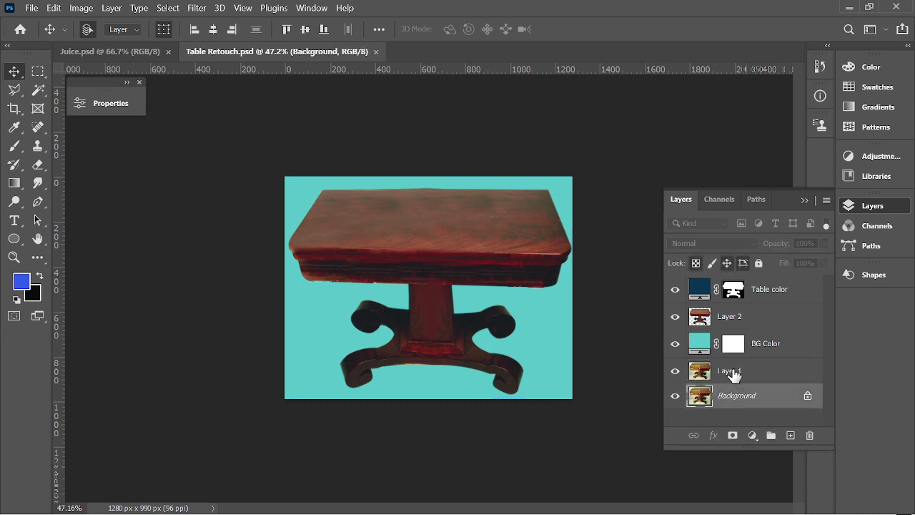
left_click(734, 373)
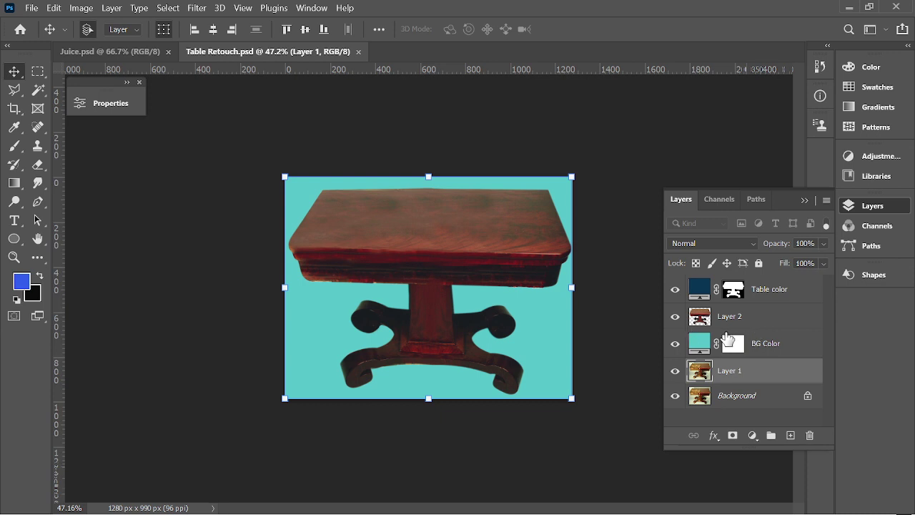
left_click(804, 203)
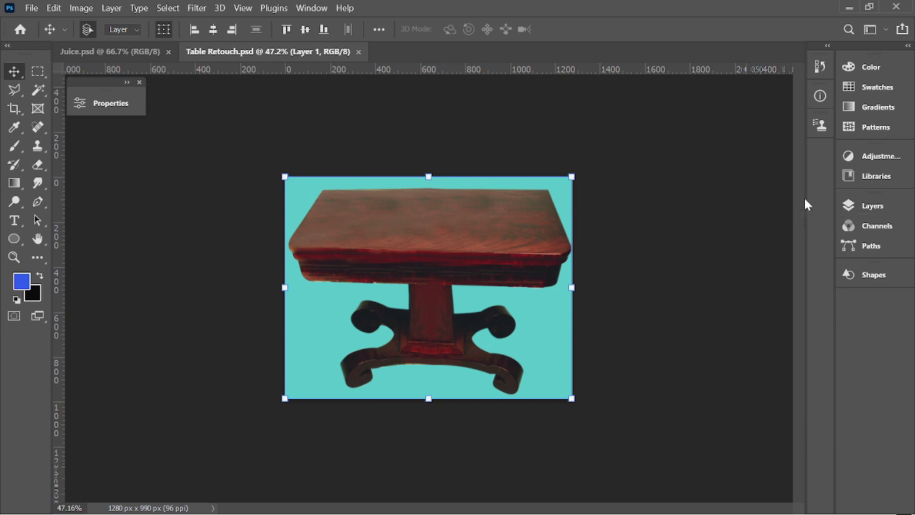
Export Table Retouch as a 1280×990 JPG at 100% quality into the Photoshop Class folder.
left_click(54, 8)
mouse_move(32, 8)
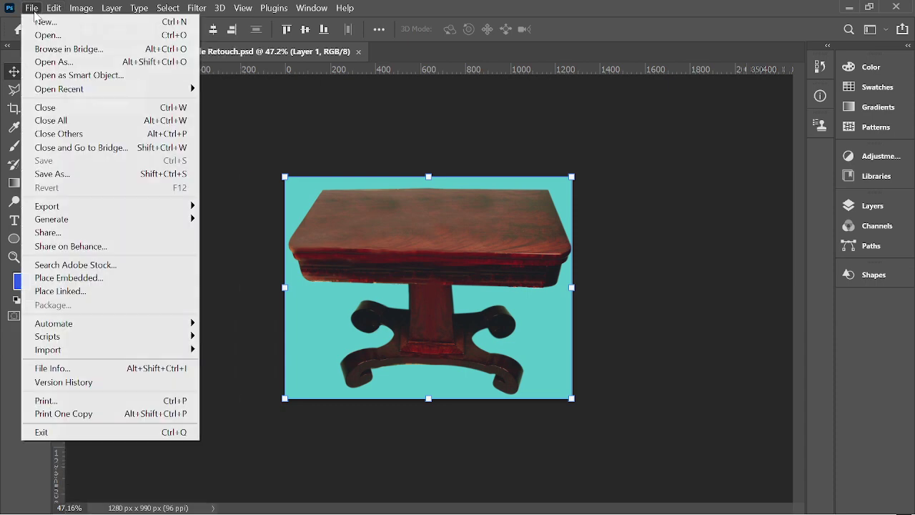
mouse_move(44, 209)
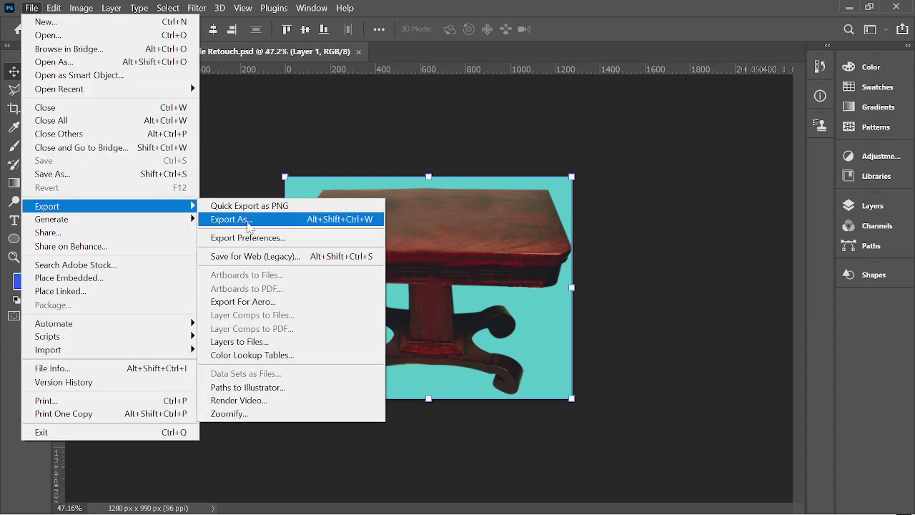
left_click(336, 219)
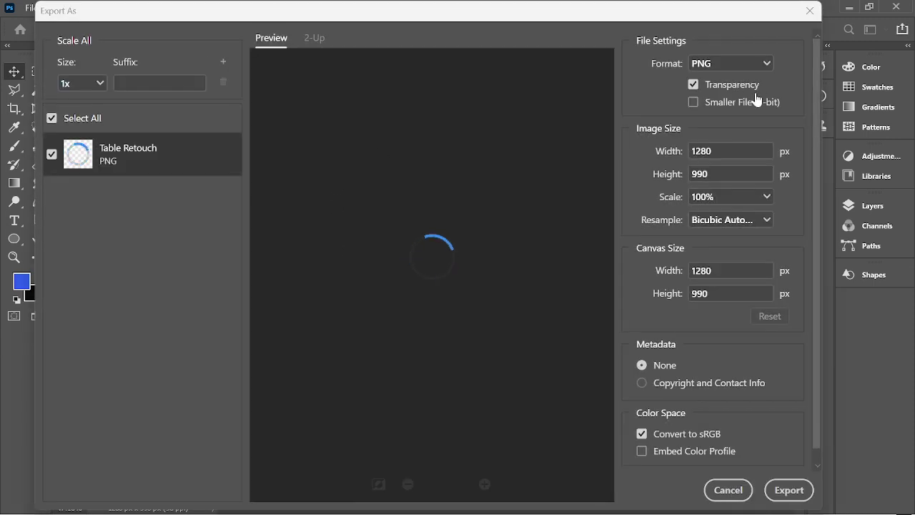
left_click(704, 65)
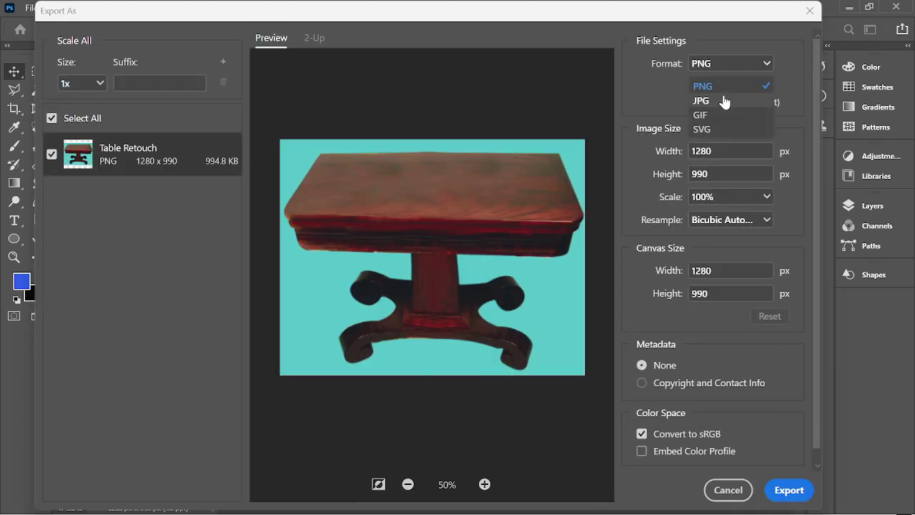
left_click(703, 100)
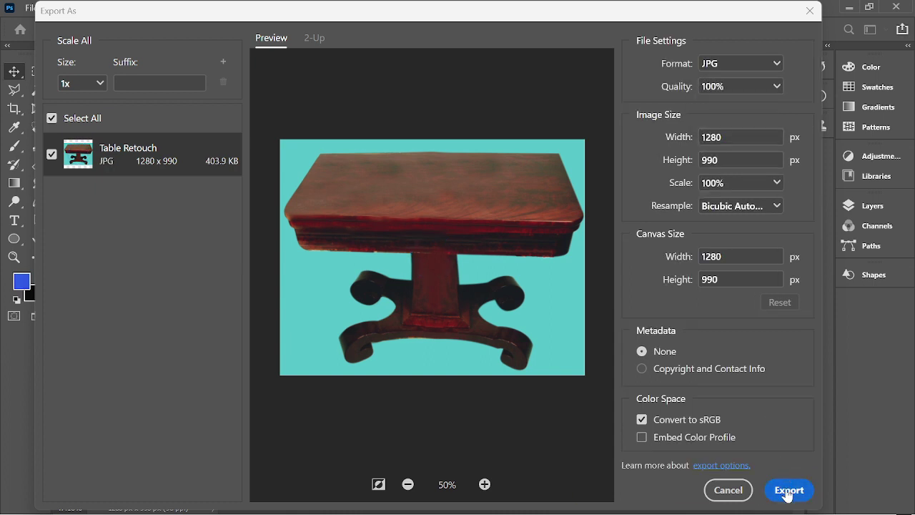
left_click(788, 490)
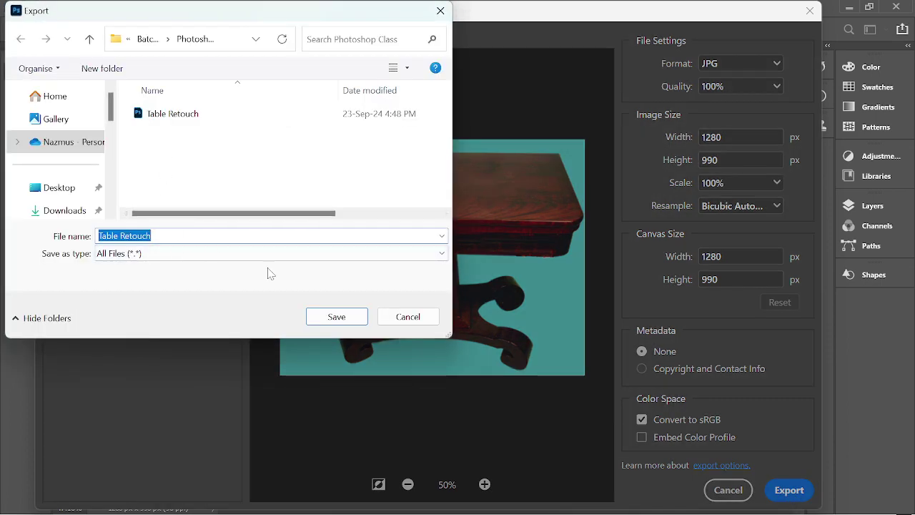
left_click(337, 317)
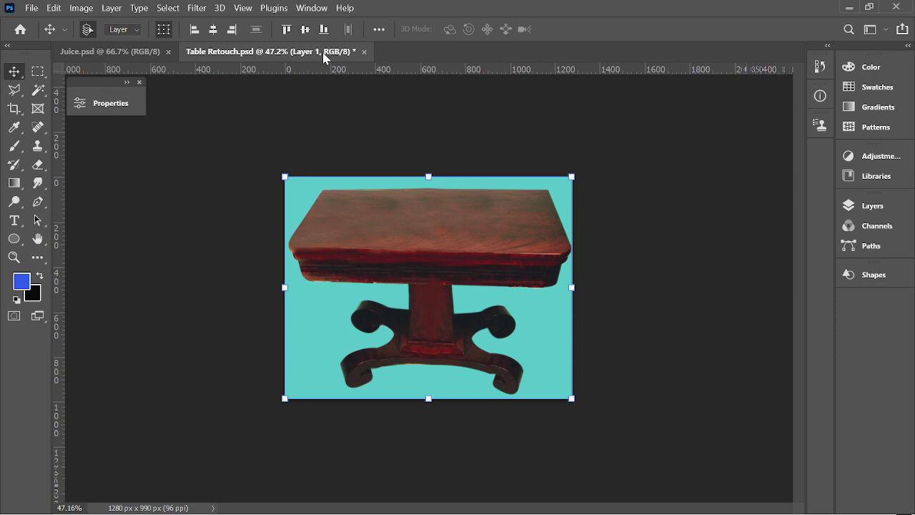
Deselect the table layer, minimize Photoshop, Explorer, browser and design windows, and close WhatsApp.
left_click(434, 142)
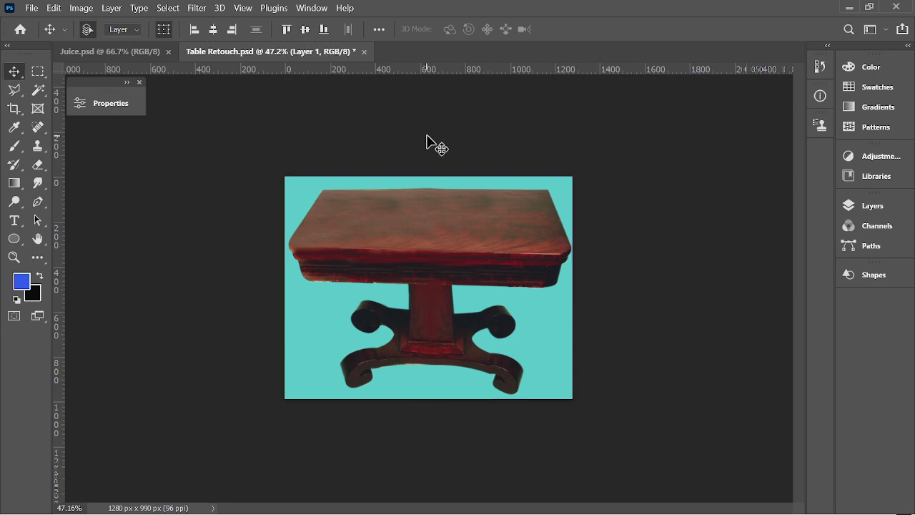
left_click(849, 7)
left_click(831, 10)
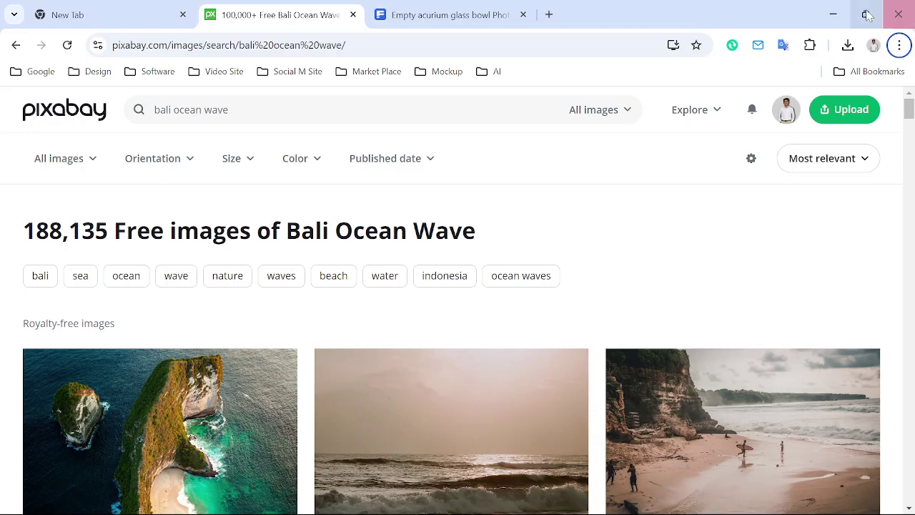
left_click(833, 13)
left_click(864, 7)
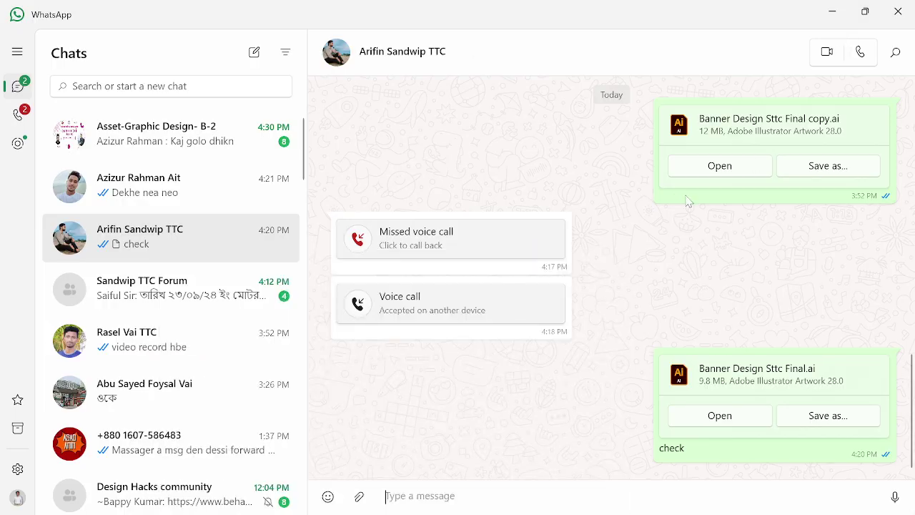
left_click(899, 10)
left_click(594, 22)
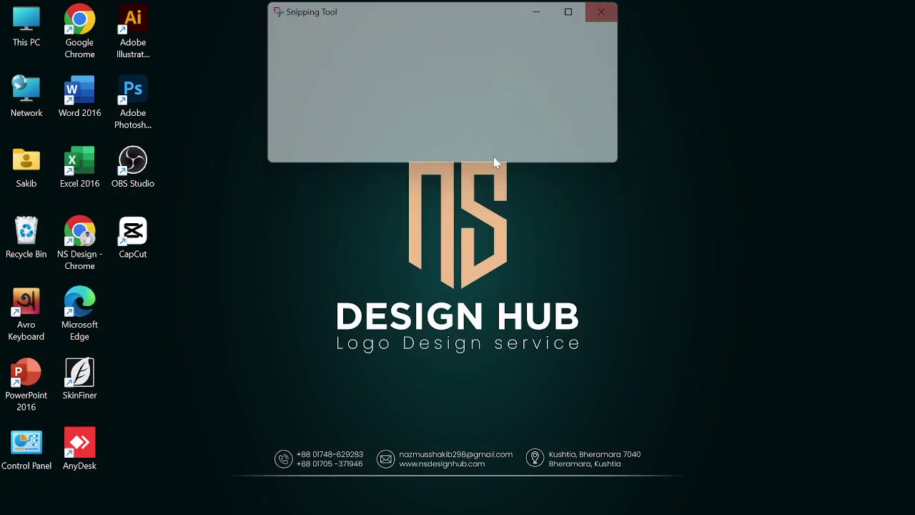
Create a new desktop folder named with the client's full name, fixing a typo, and open it.
right_click(419, 137)
mouse_move(582, 245)
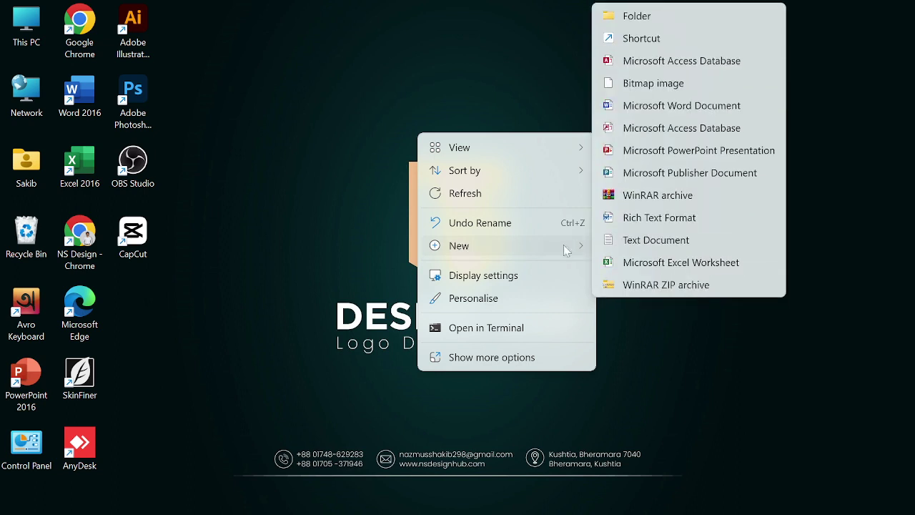
left_click(645, 14)
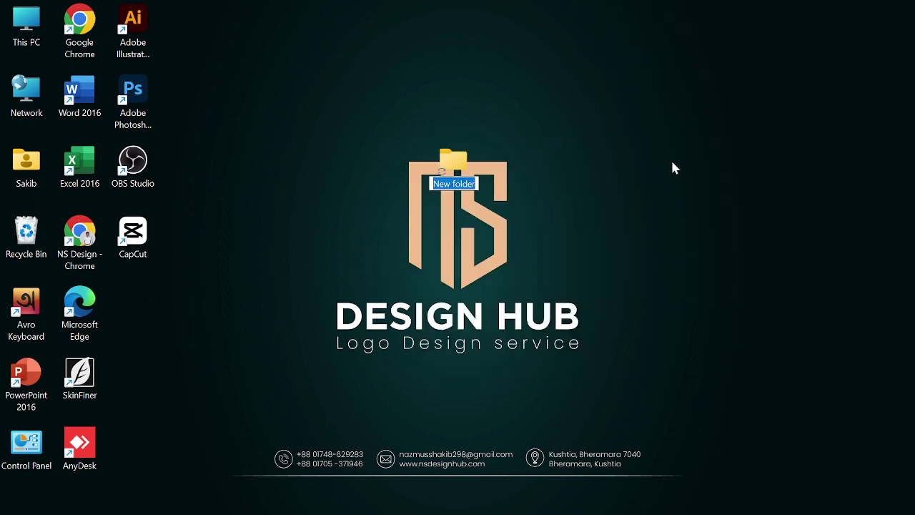
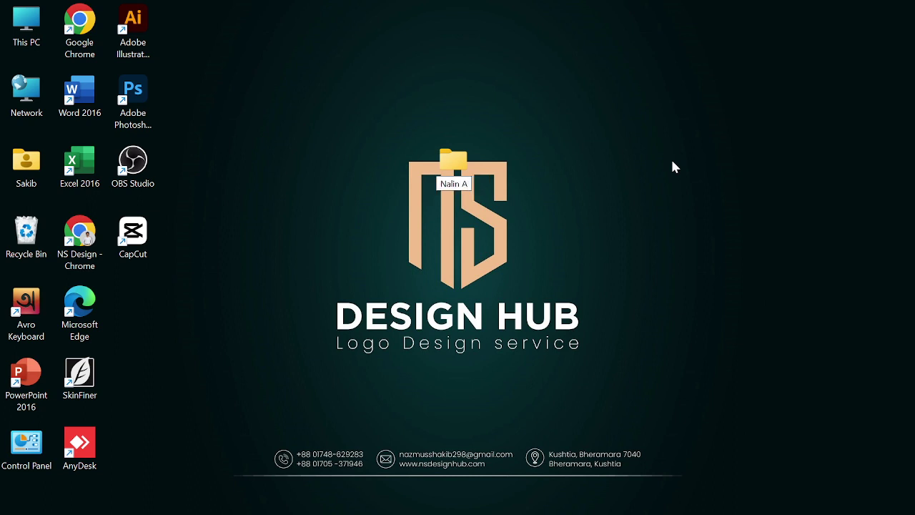
key("Return")
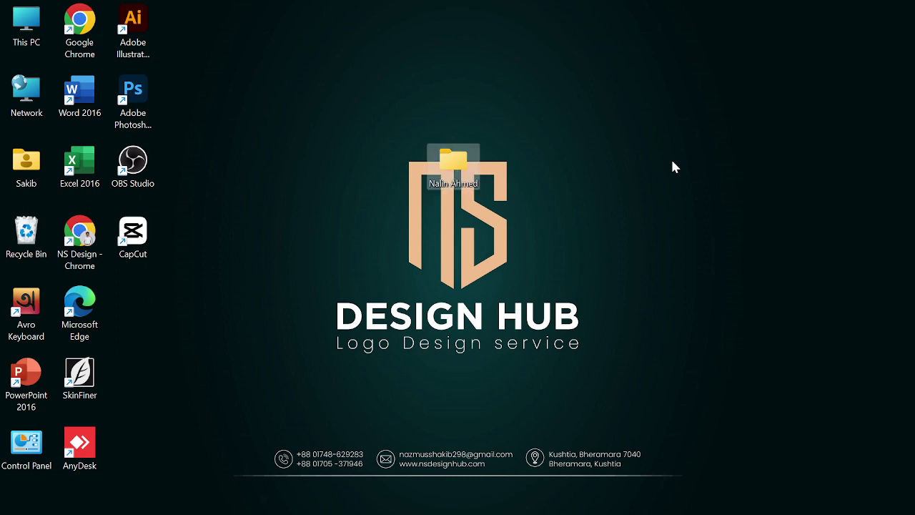
key("Return")
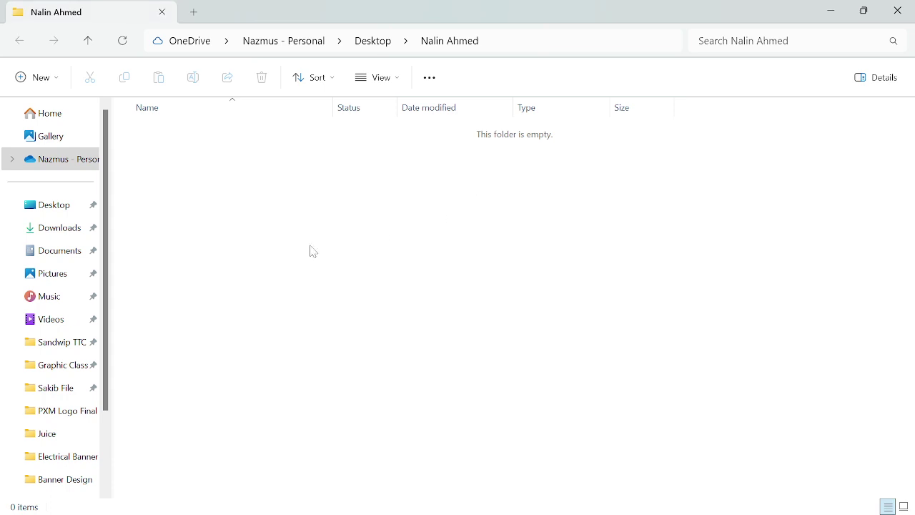
Create subfolders Job 1 and Job 2 inside the client's folder.
right_click(323, 226)
mouse_move(363, 334)
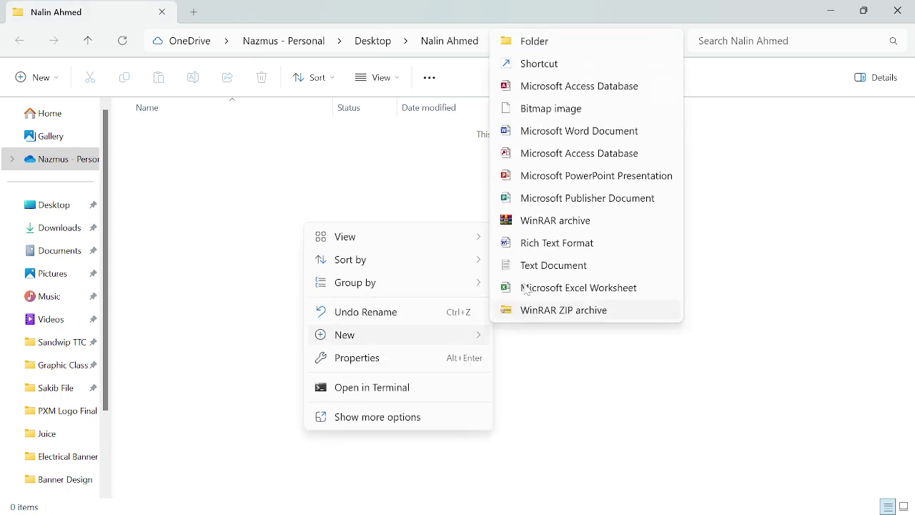
left_click(533, 43)
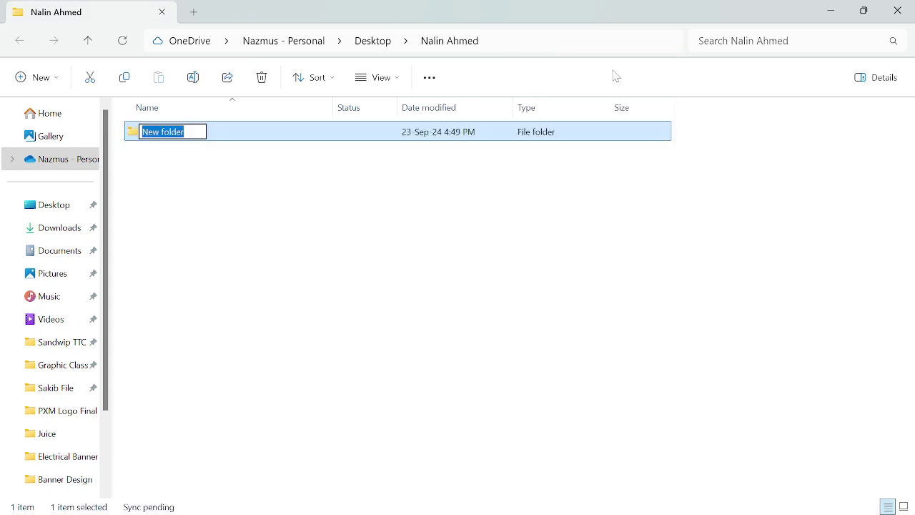
type("Job 1")
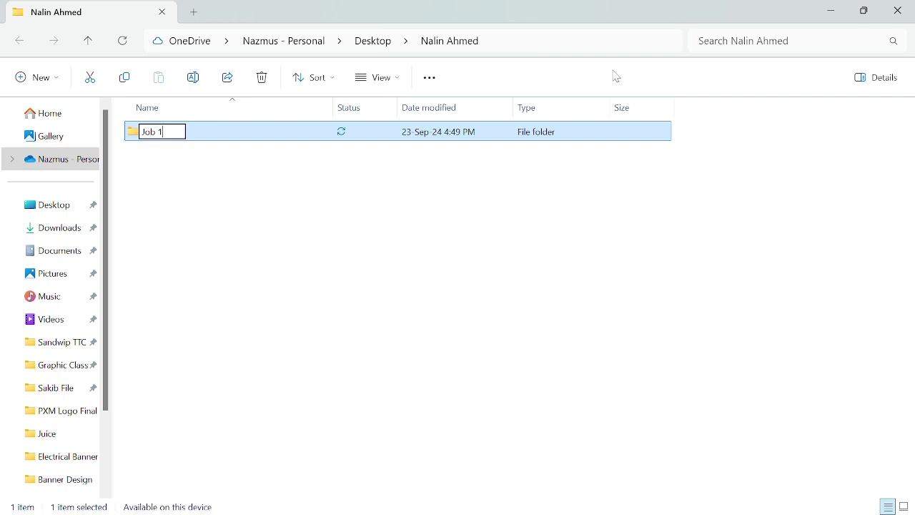
key("Return")
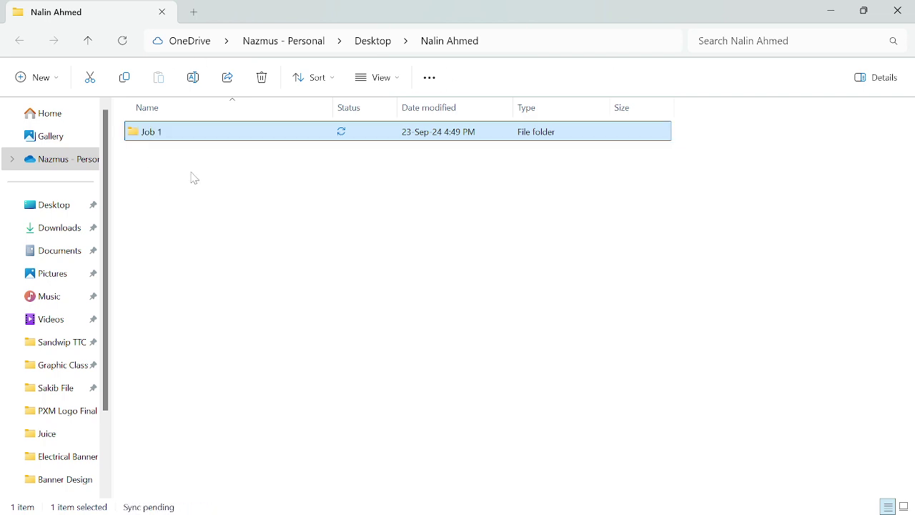
right_click(176, 183)
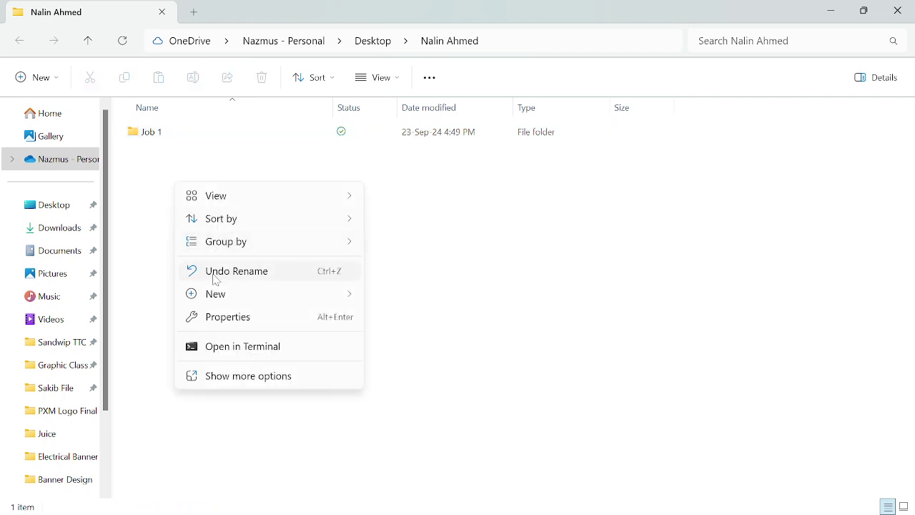
mouse_move(216, 293)
left_click(415, 15)
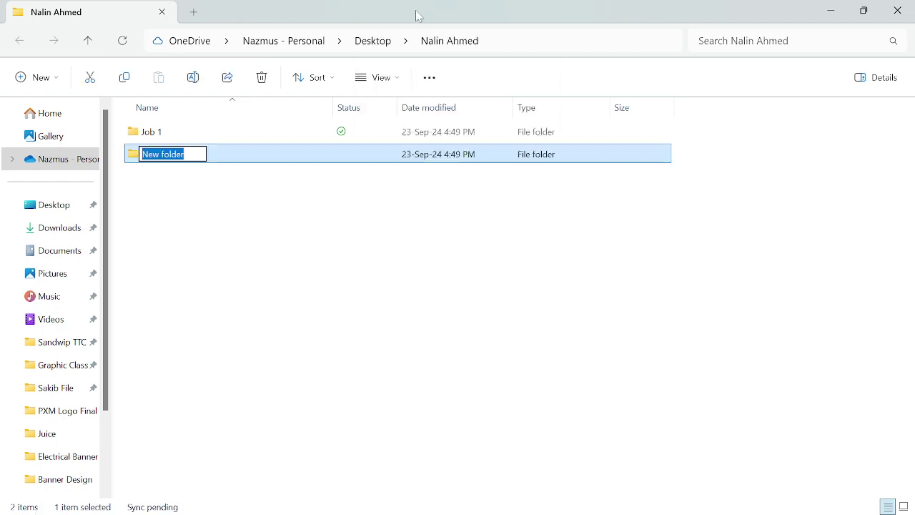
type("Job")
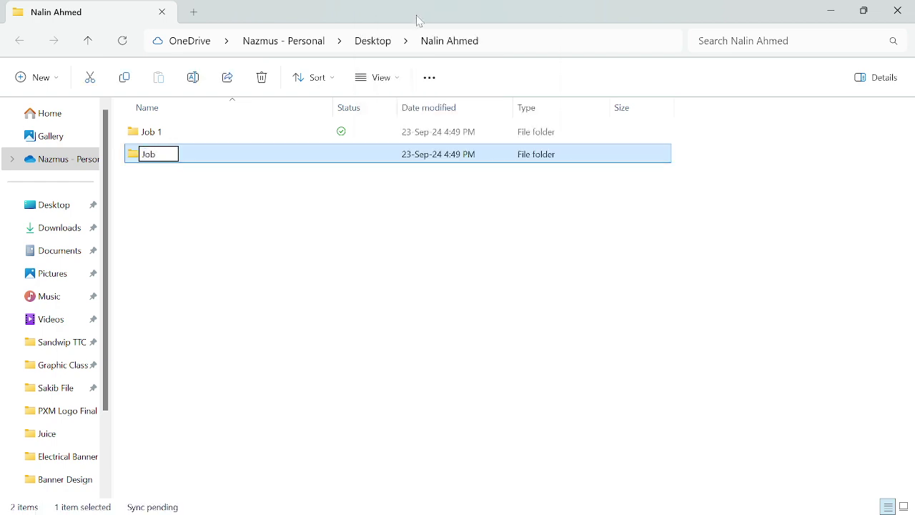
type(" 2")
key("Return")
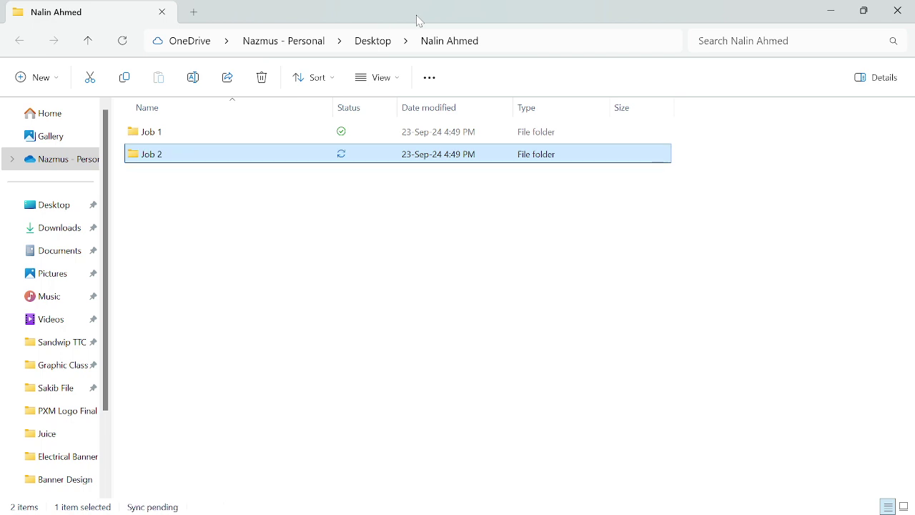
Add a third subfolder named Job 3 and return to the folder listing.
right_click(174, 233)
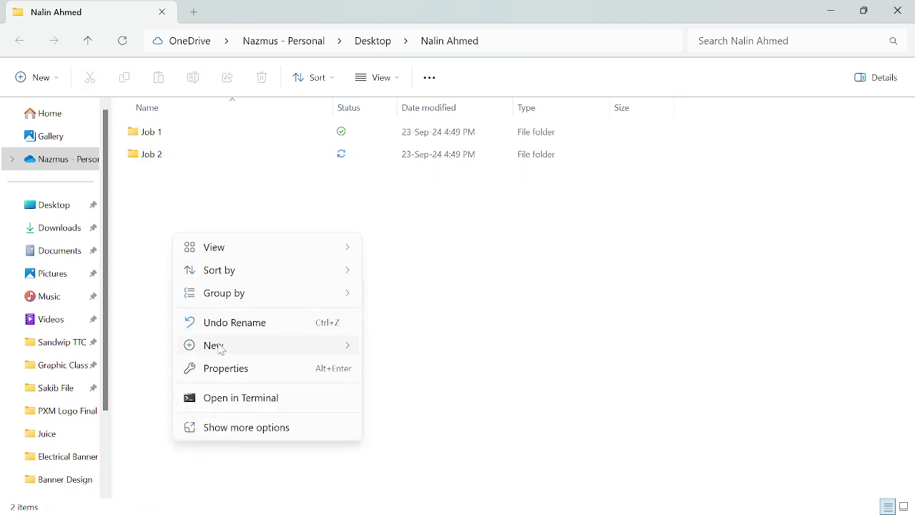
mouse_move(219, 347)
left_click(413, 56)
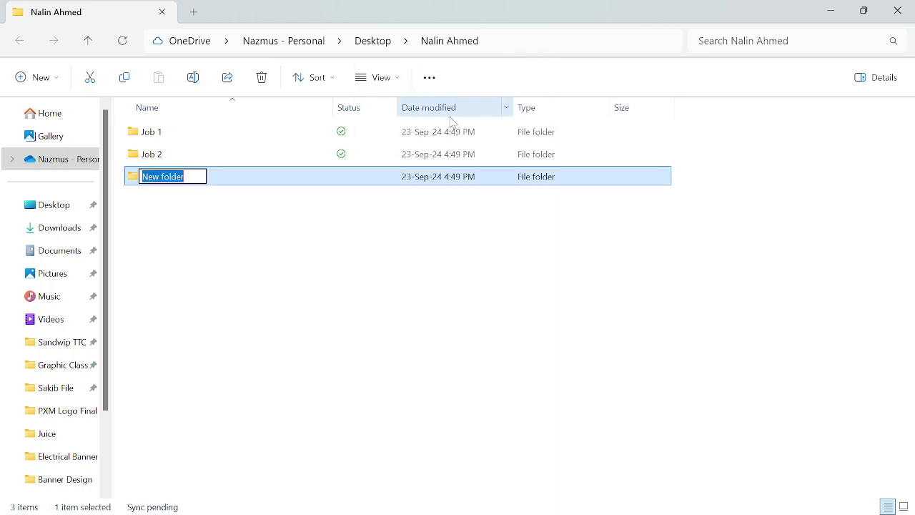
type("Job 3")
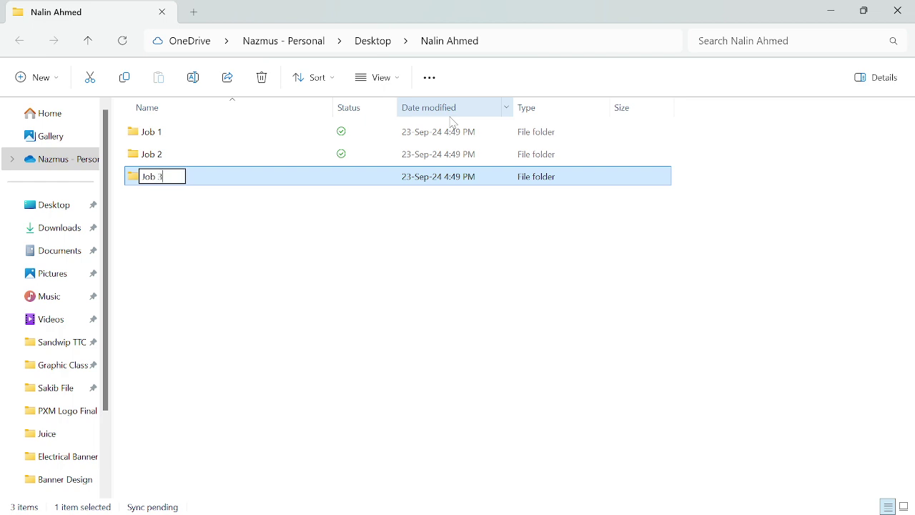
key("Return")
key("Return")
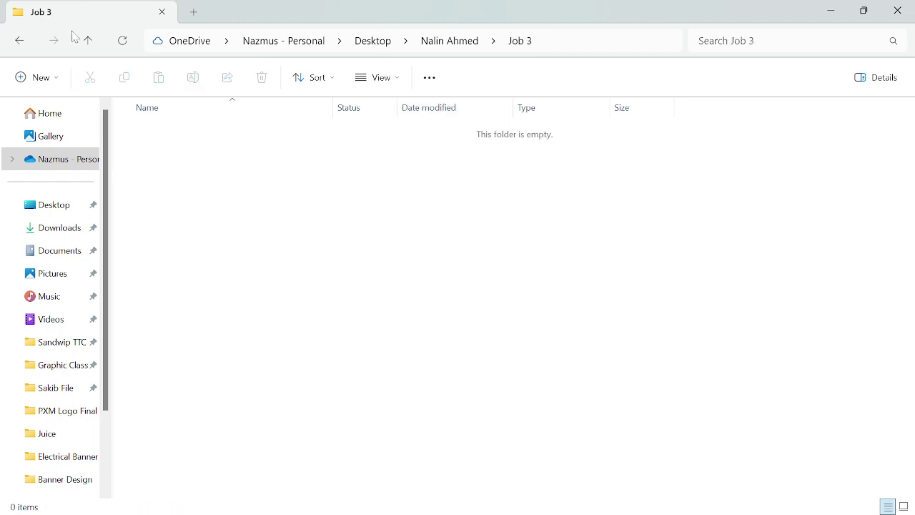
left_click(88, 44)
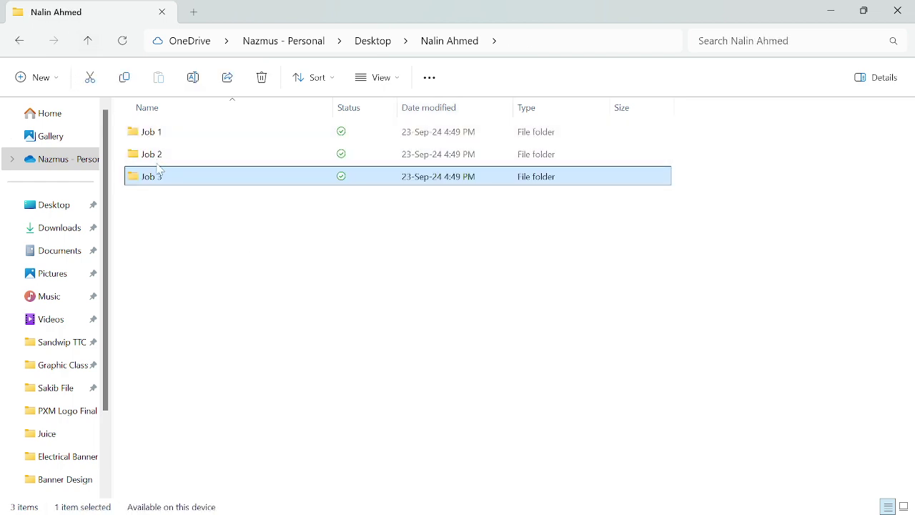
Open Job 1 to confirm it is empty, then go back up to the client's folder.
left_click(174, 235)
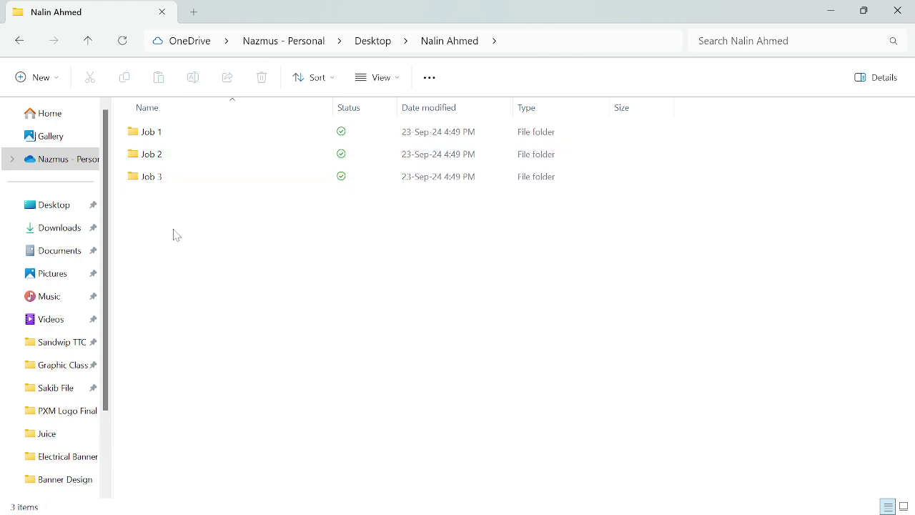
double_click(169, 137)
right_click(178, 168)
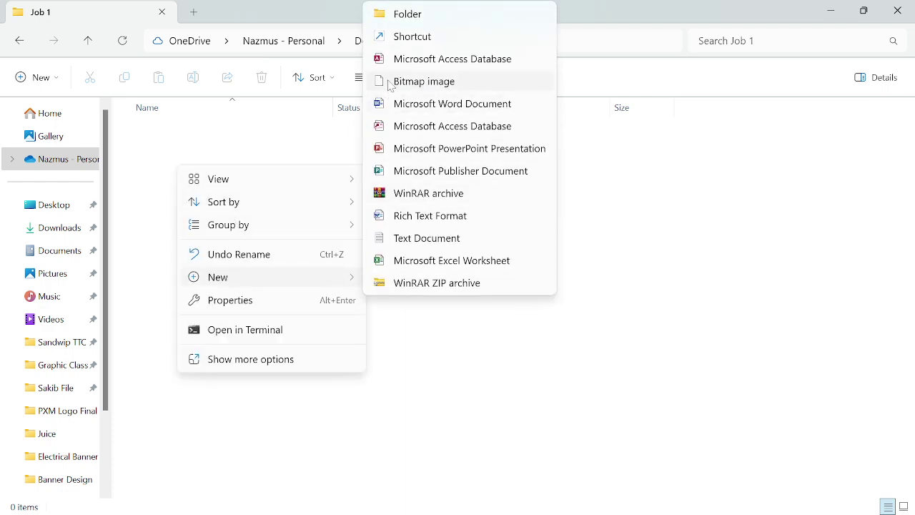
left_click(745, 307)
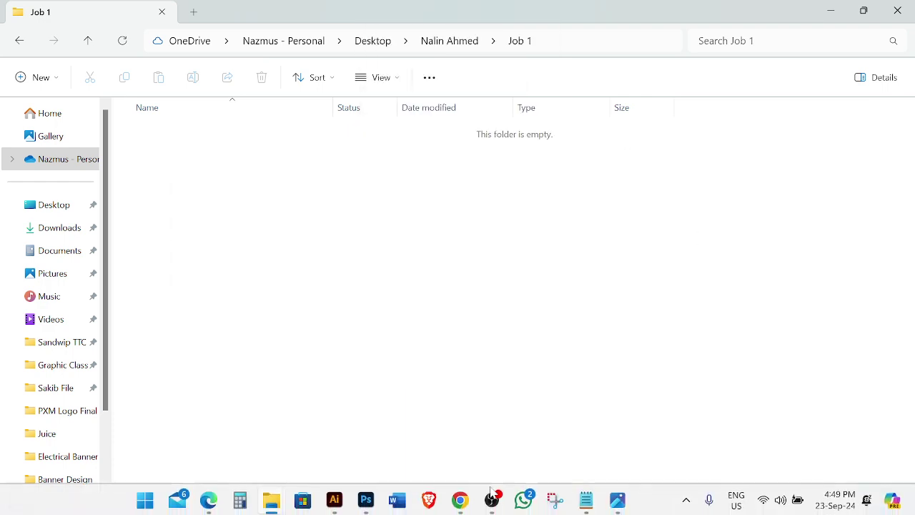
mouse_move(468, 505)
left_click(87, 40)
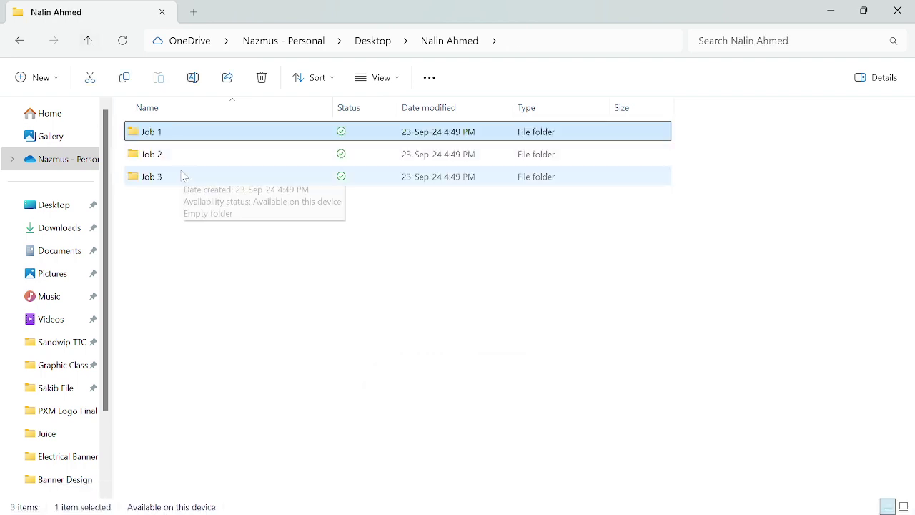
Close File Explorer and drag the client folder into the desktop icon column below CapCut.
left_click(897, 11)
right_click(392, 197)
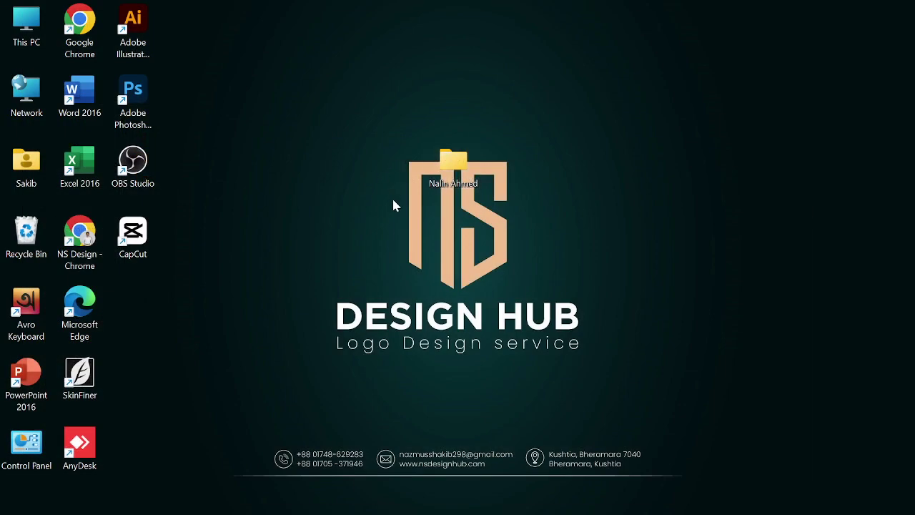
left_click(334, 194)
left_click_drag(463, 179, 136, 310)
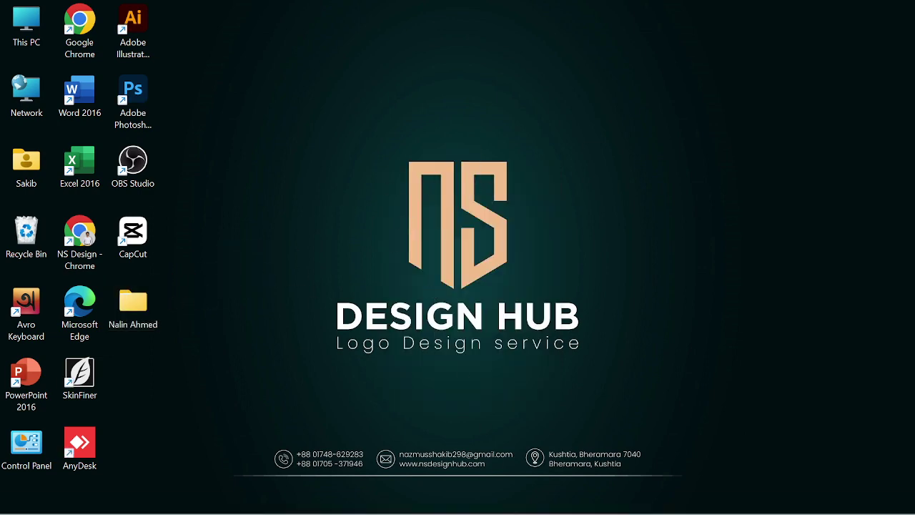